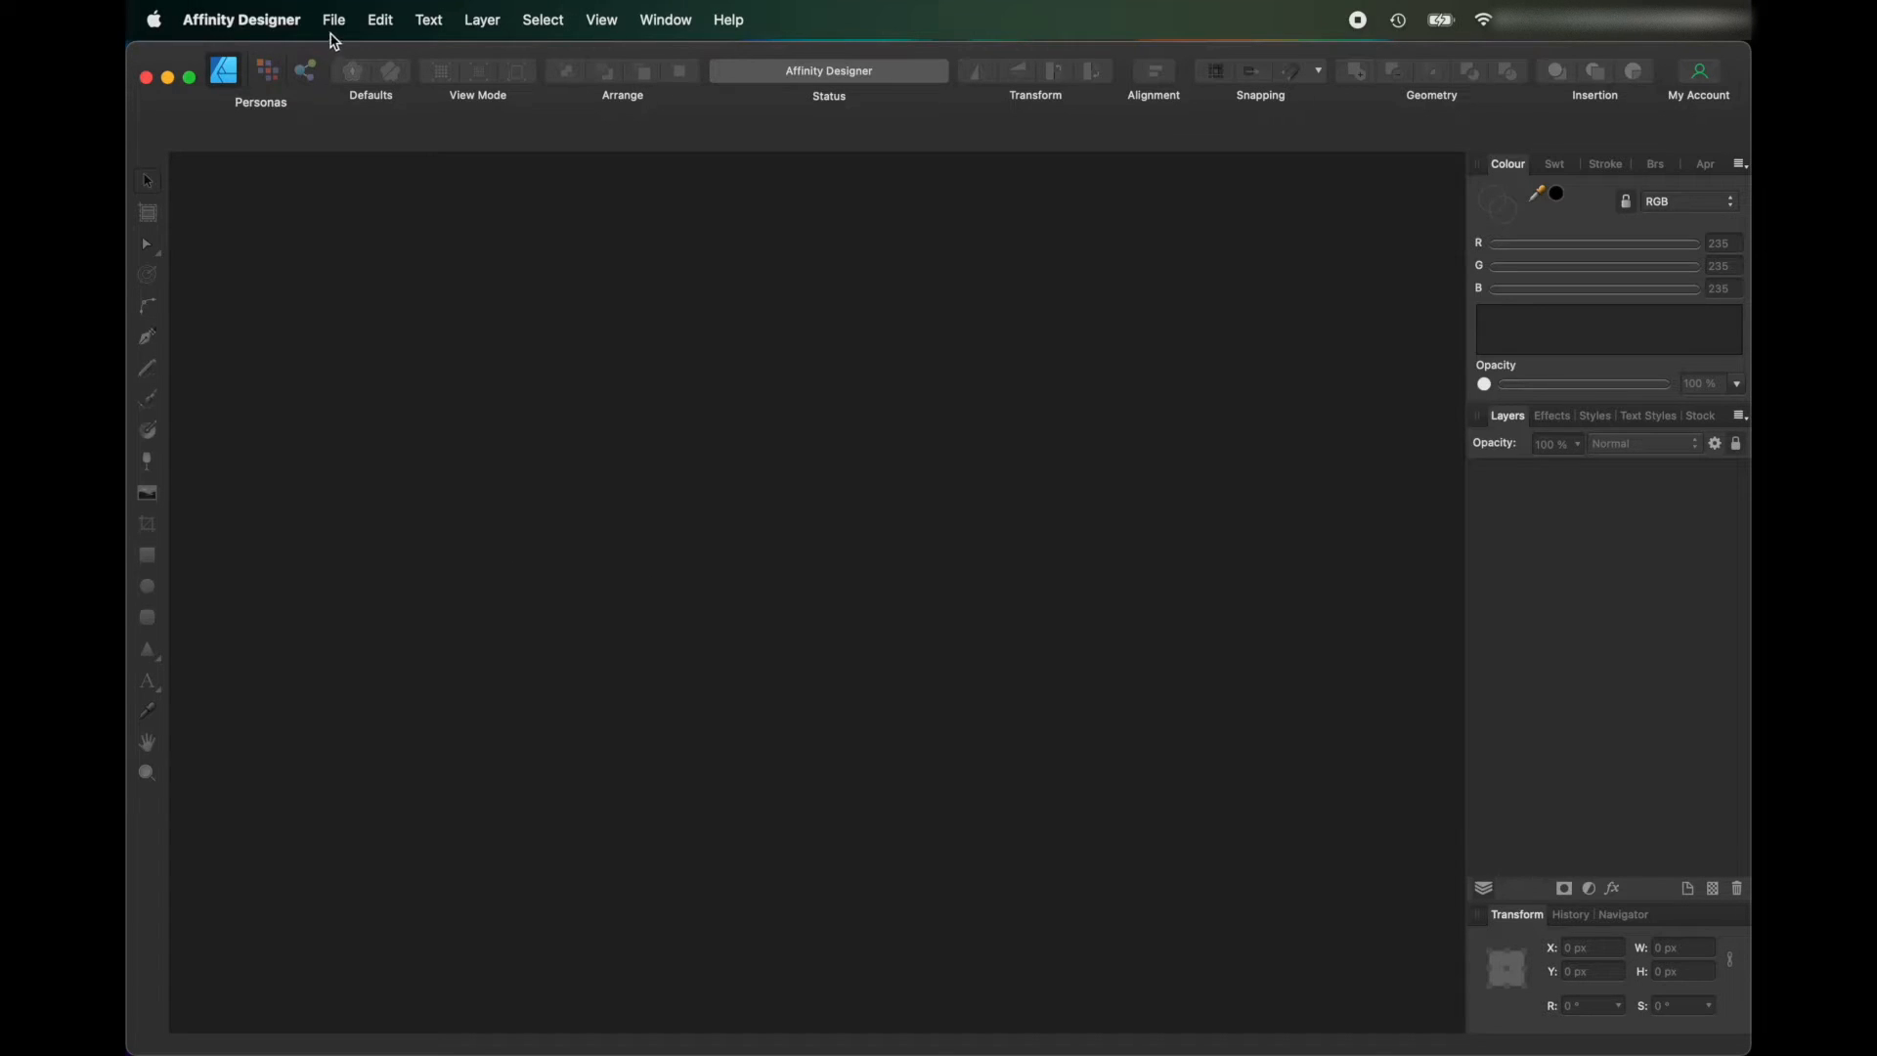
Open the image McLaren Artura .png from the Downloads folder and deselect its background layer.
left_click(334, 21)
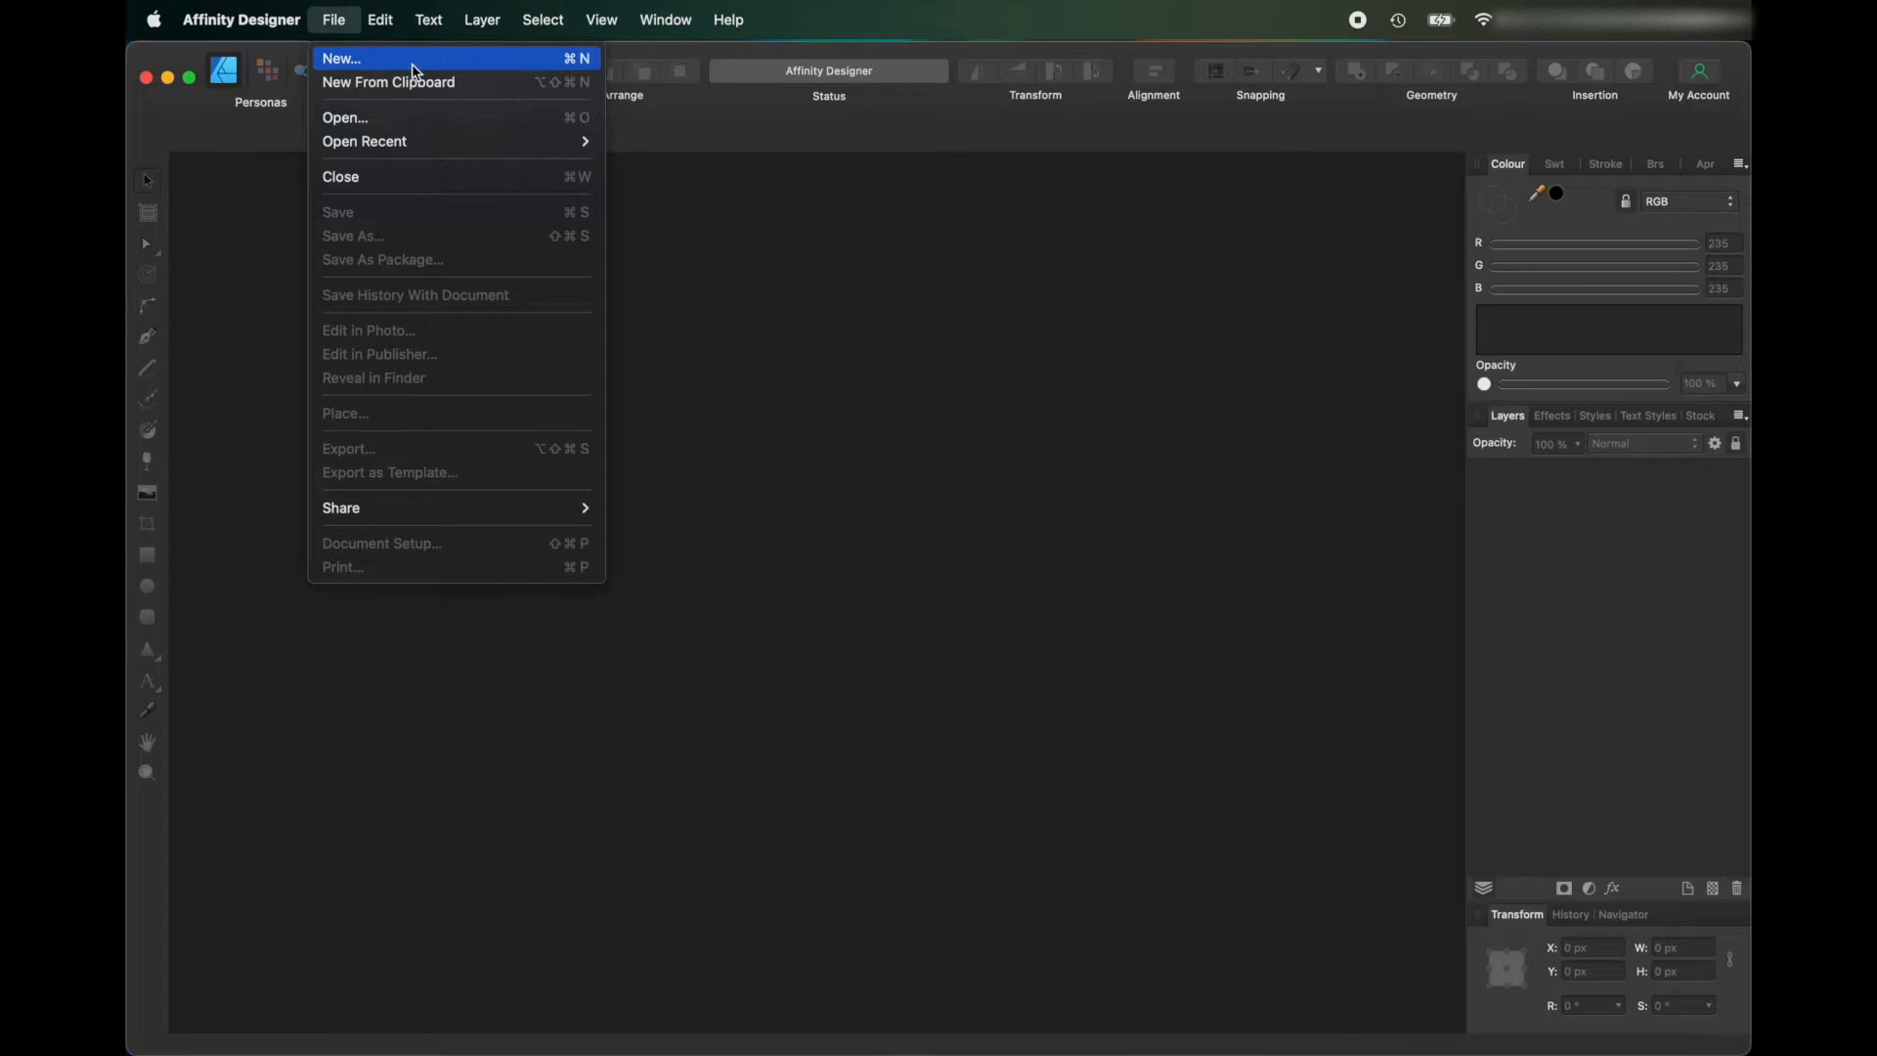
left_click(401, 118)
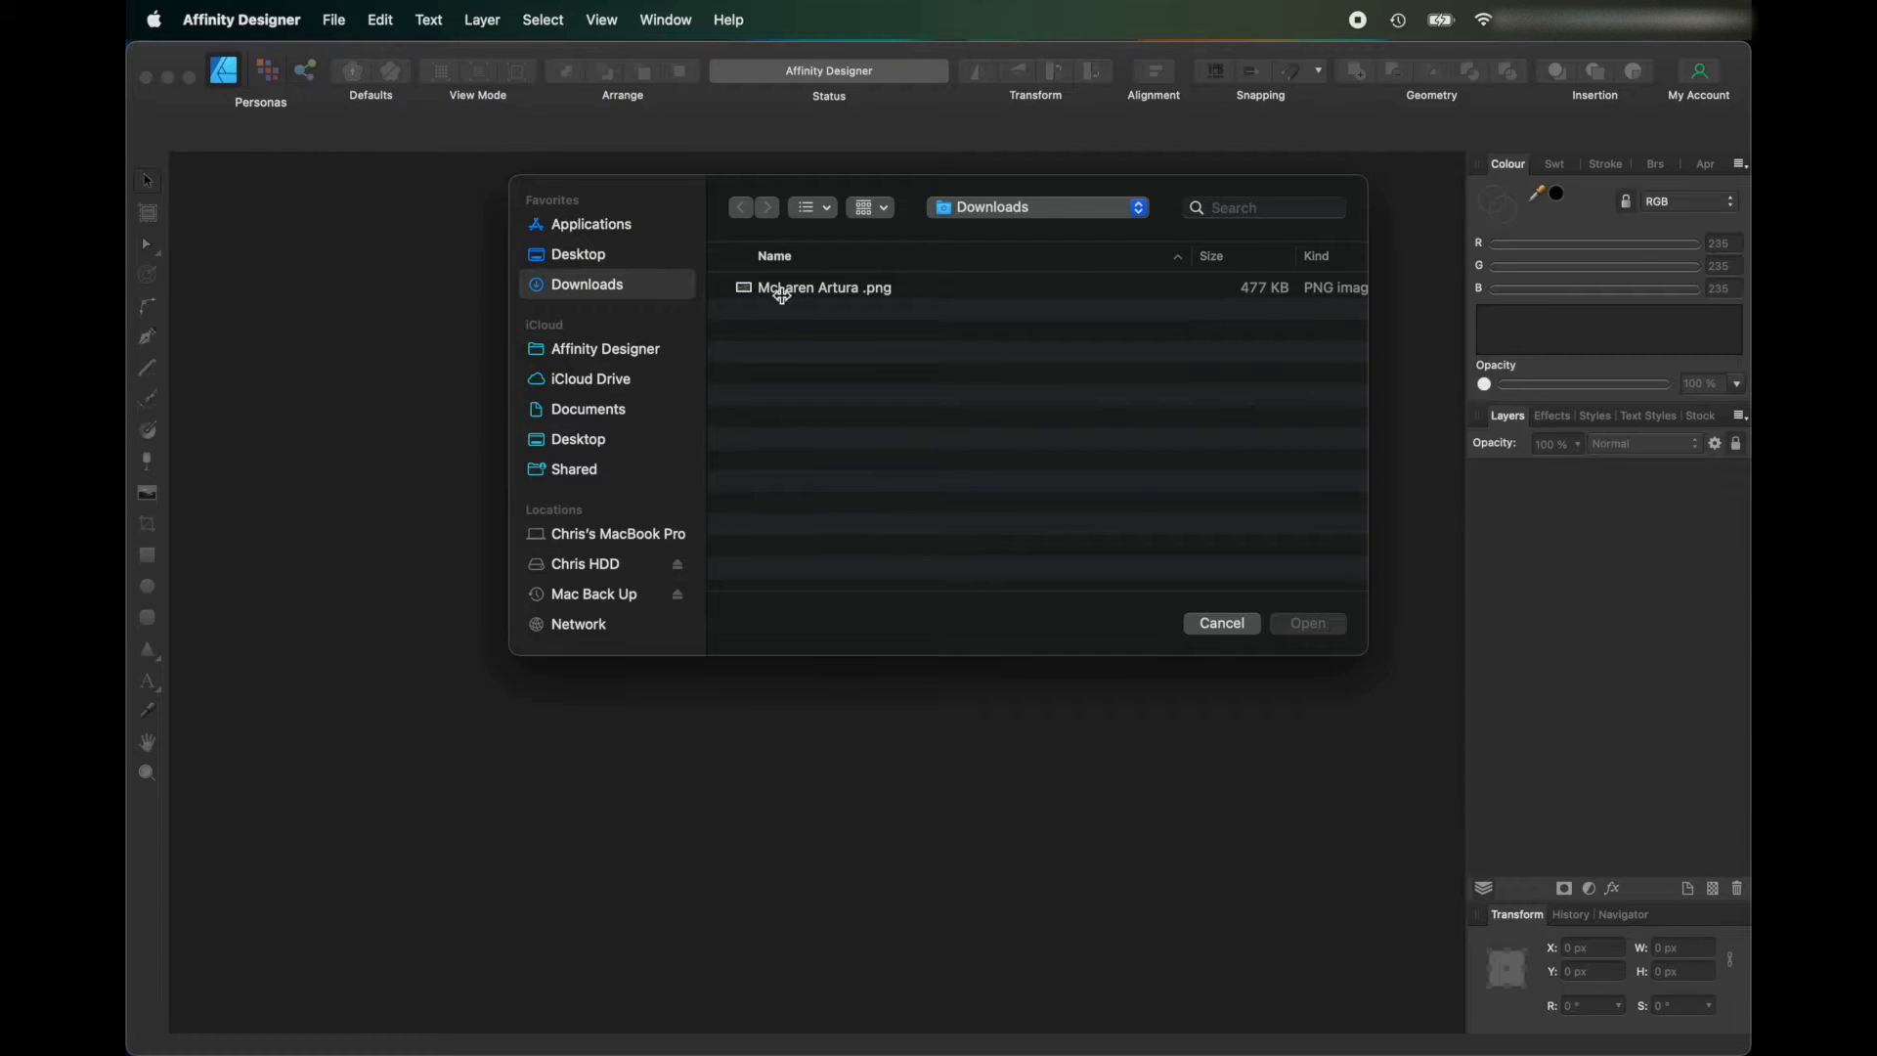
double_click(810, 287)
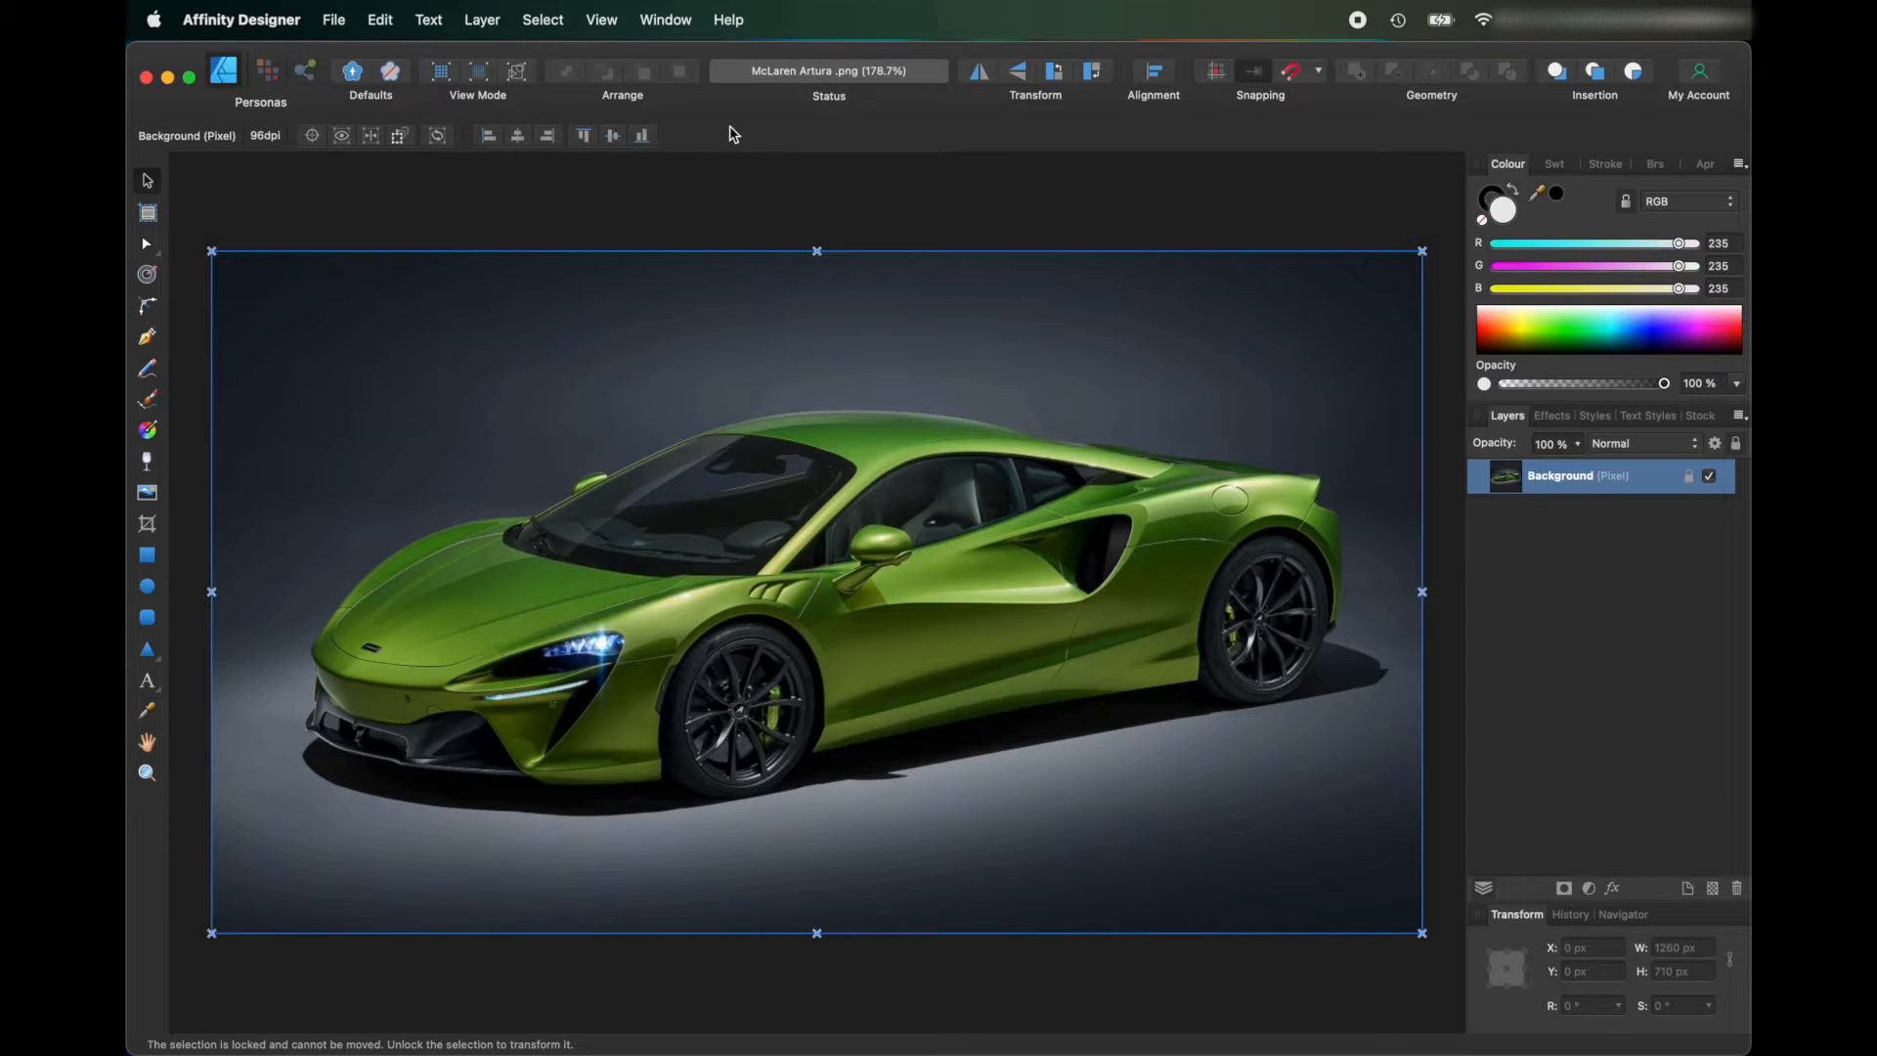
left_click(387, 172)
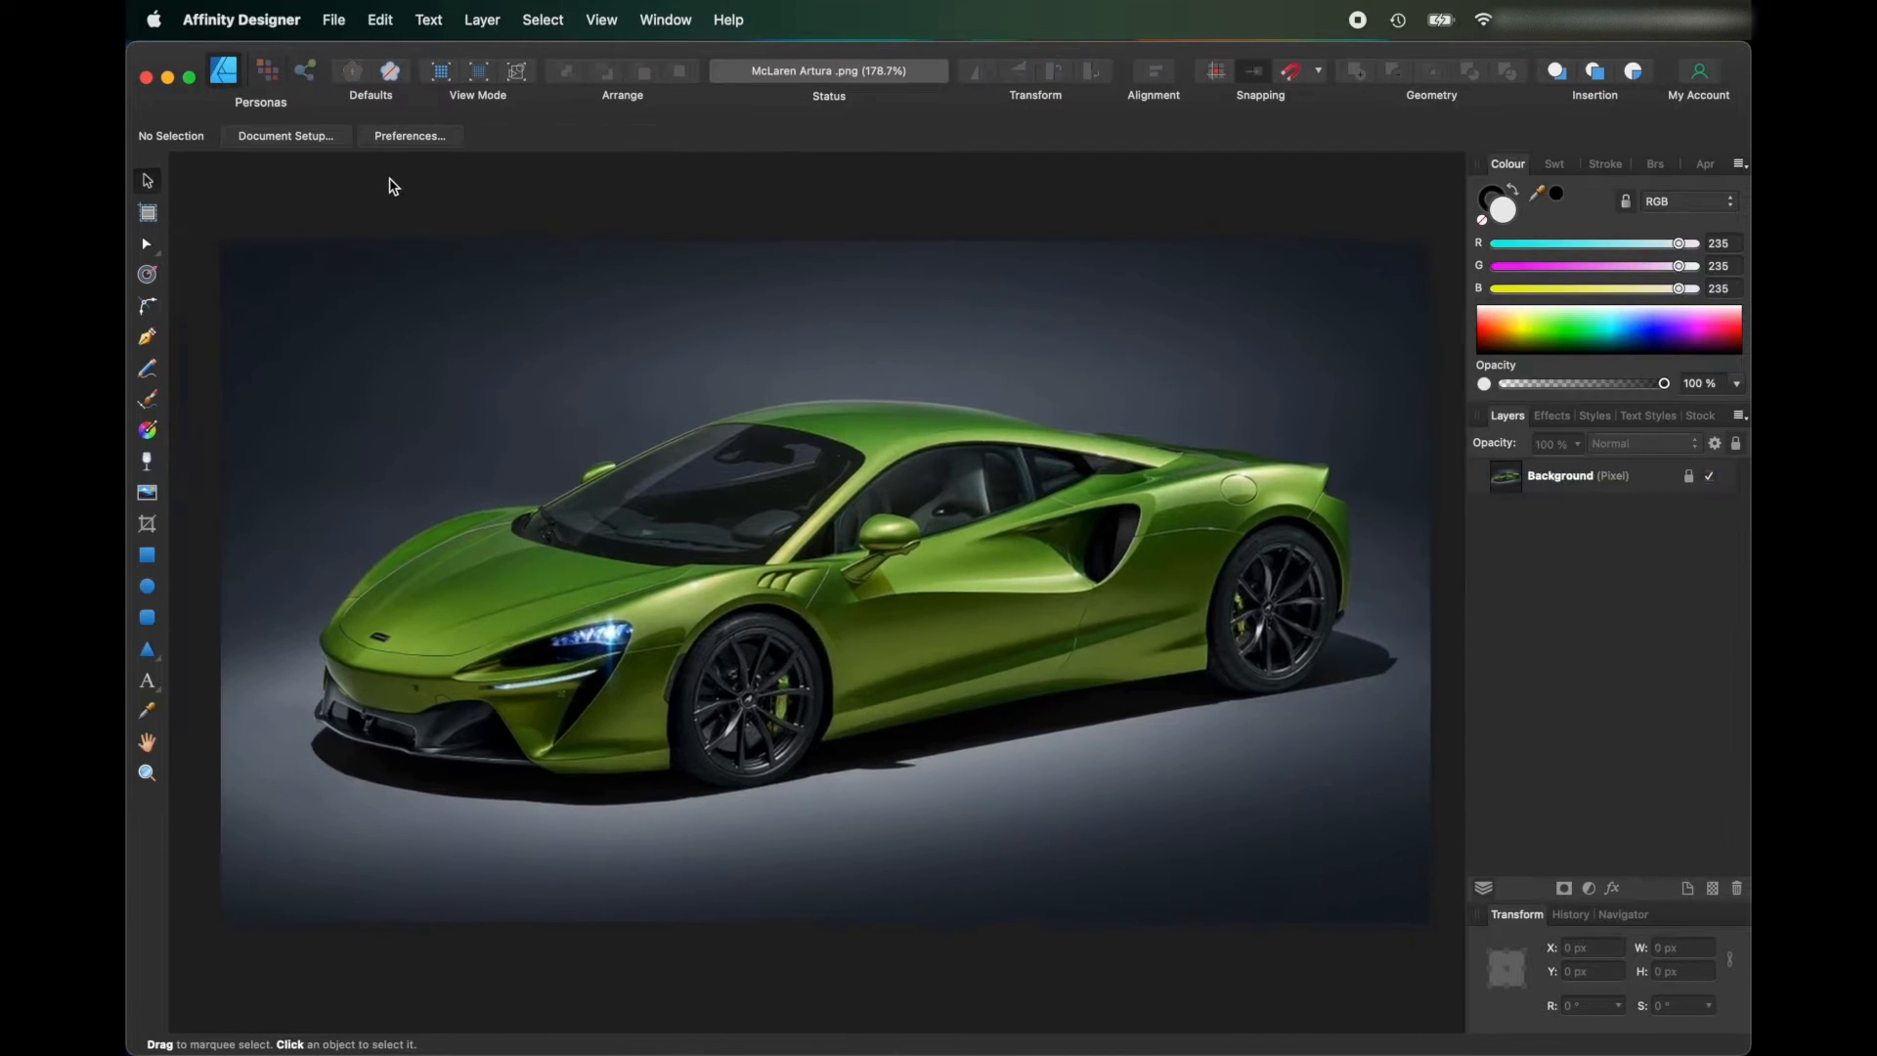
Switch to the Pixel Persona and set the Selection Brush Tool width to 38 px.
left_click(269, 72)
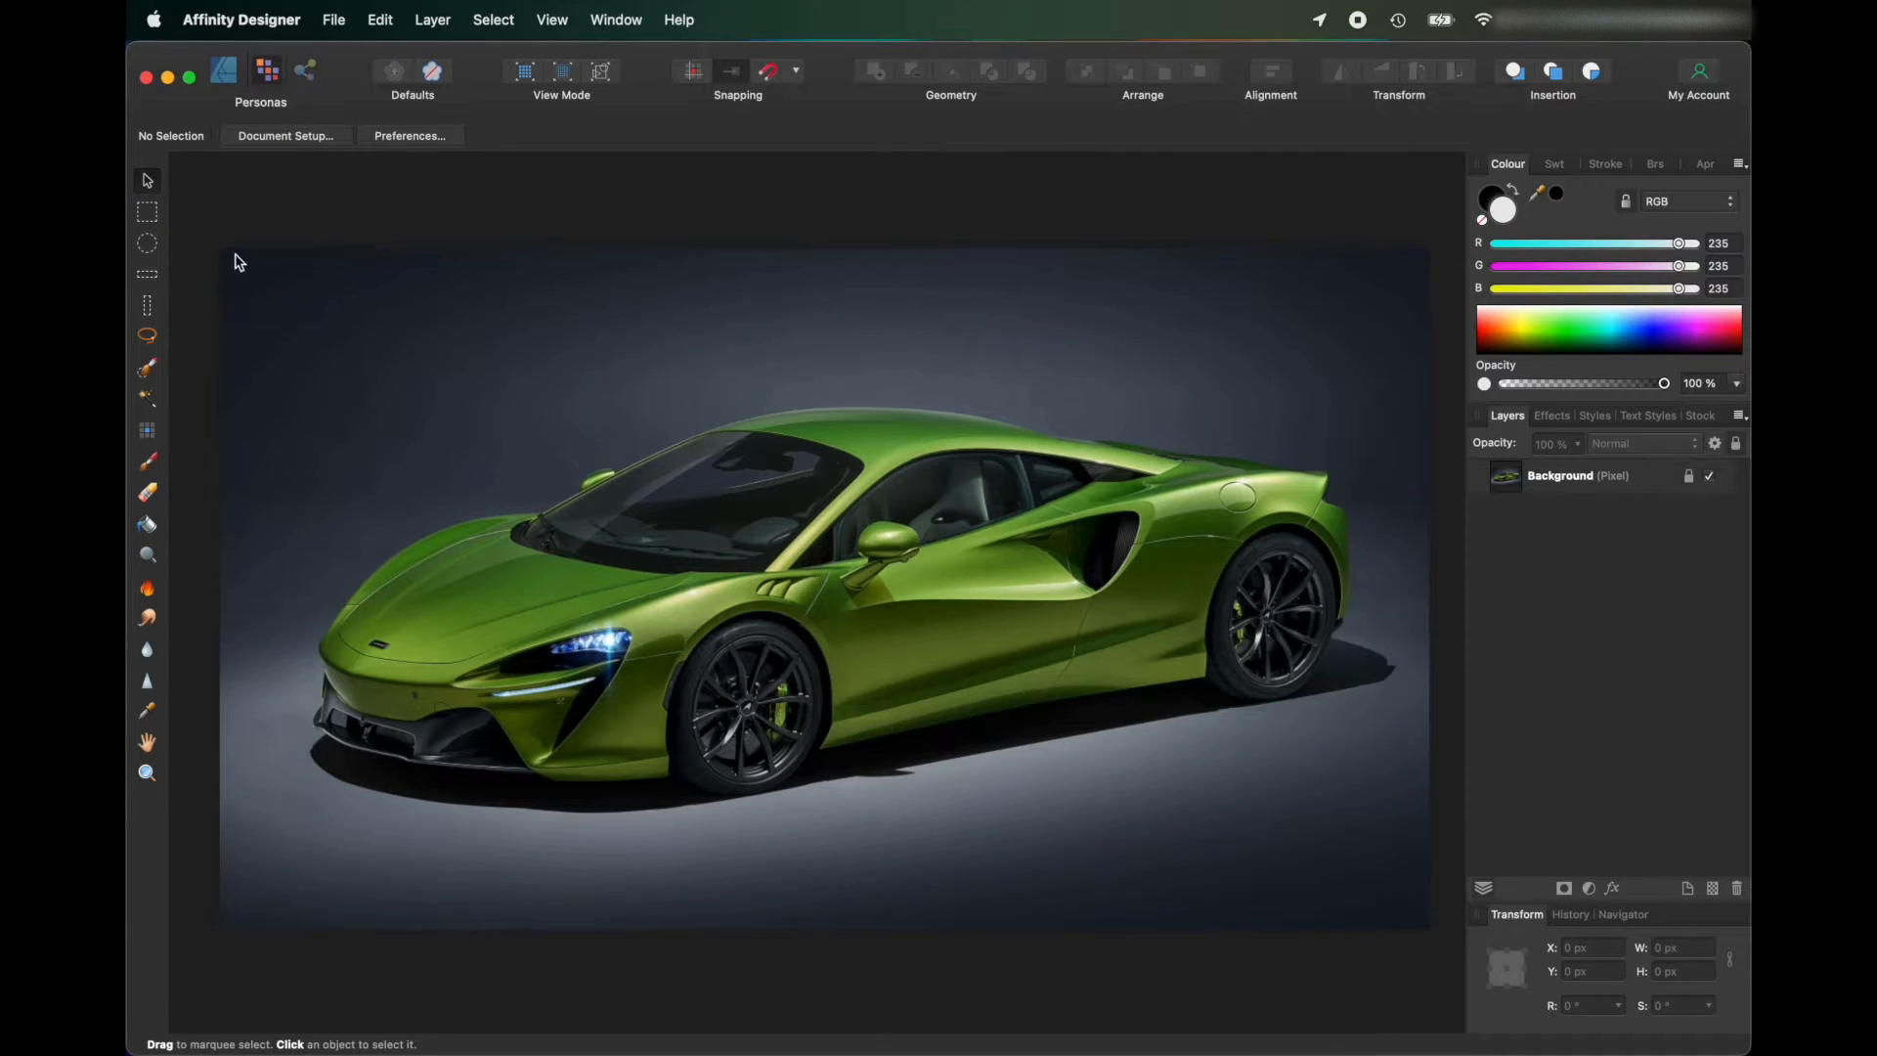
scroll(234, 256, "down", 1)
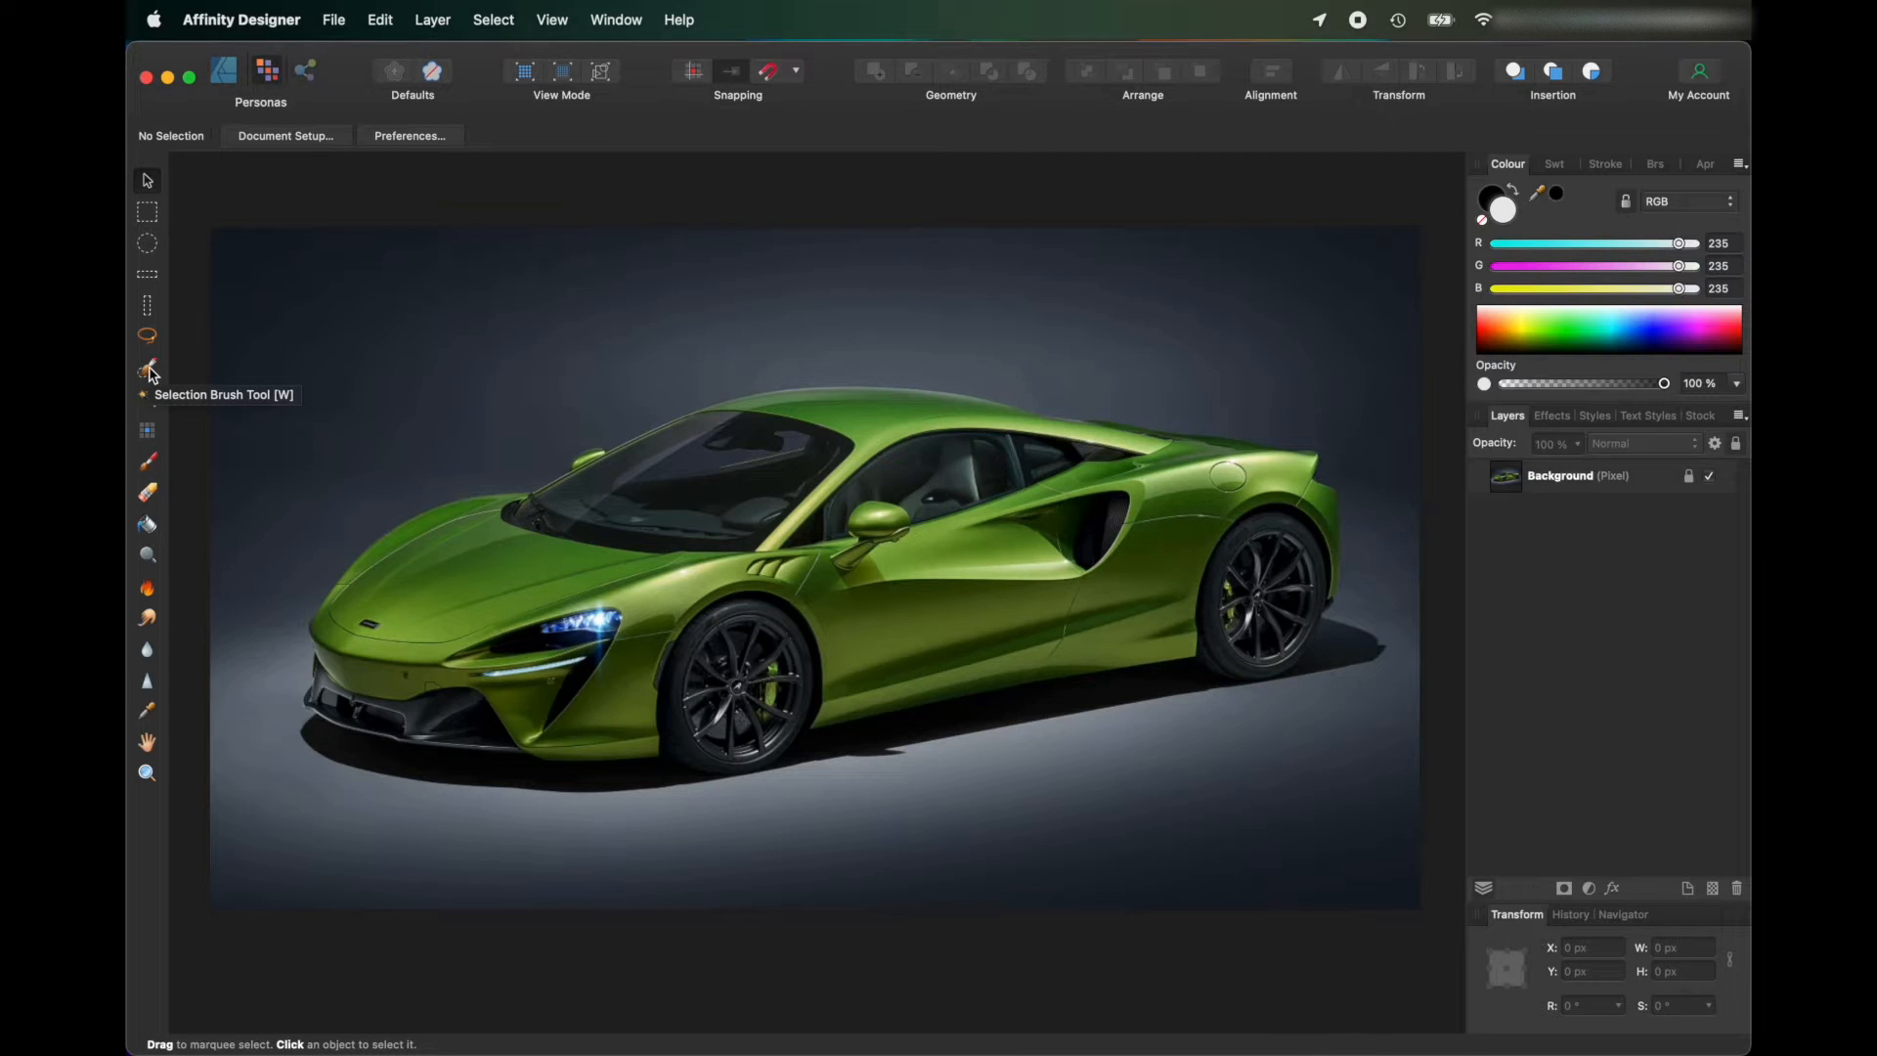
left_click(149, 371)
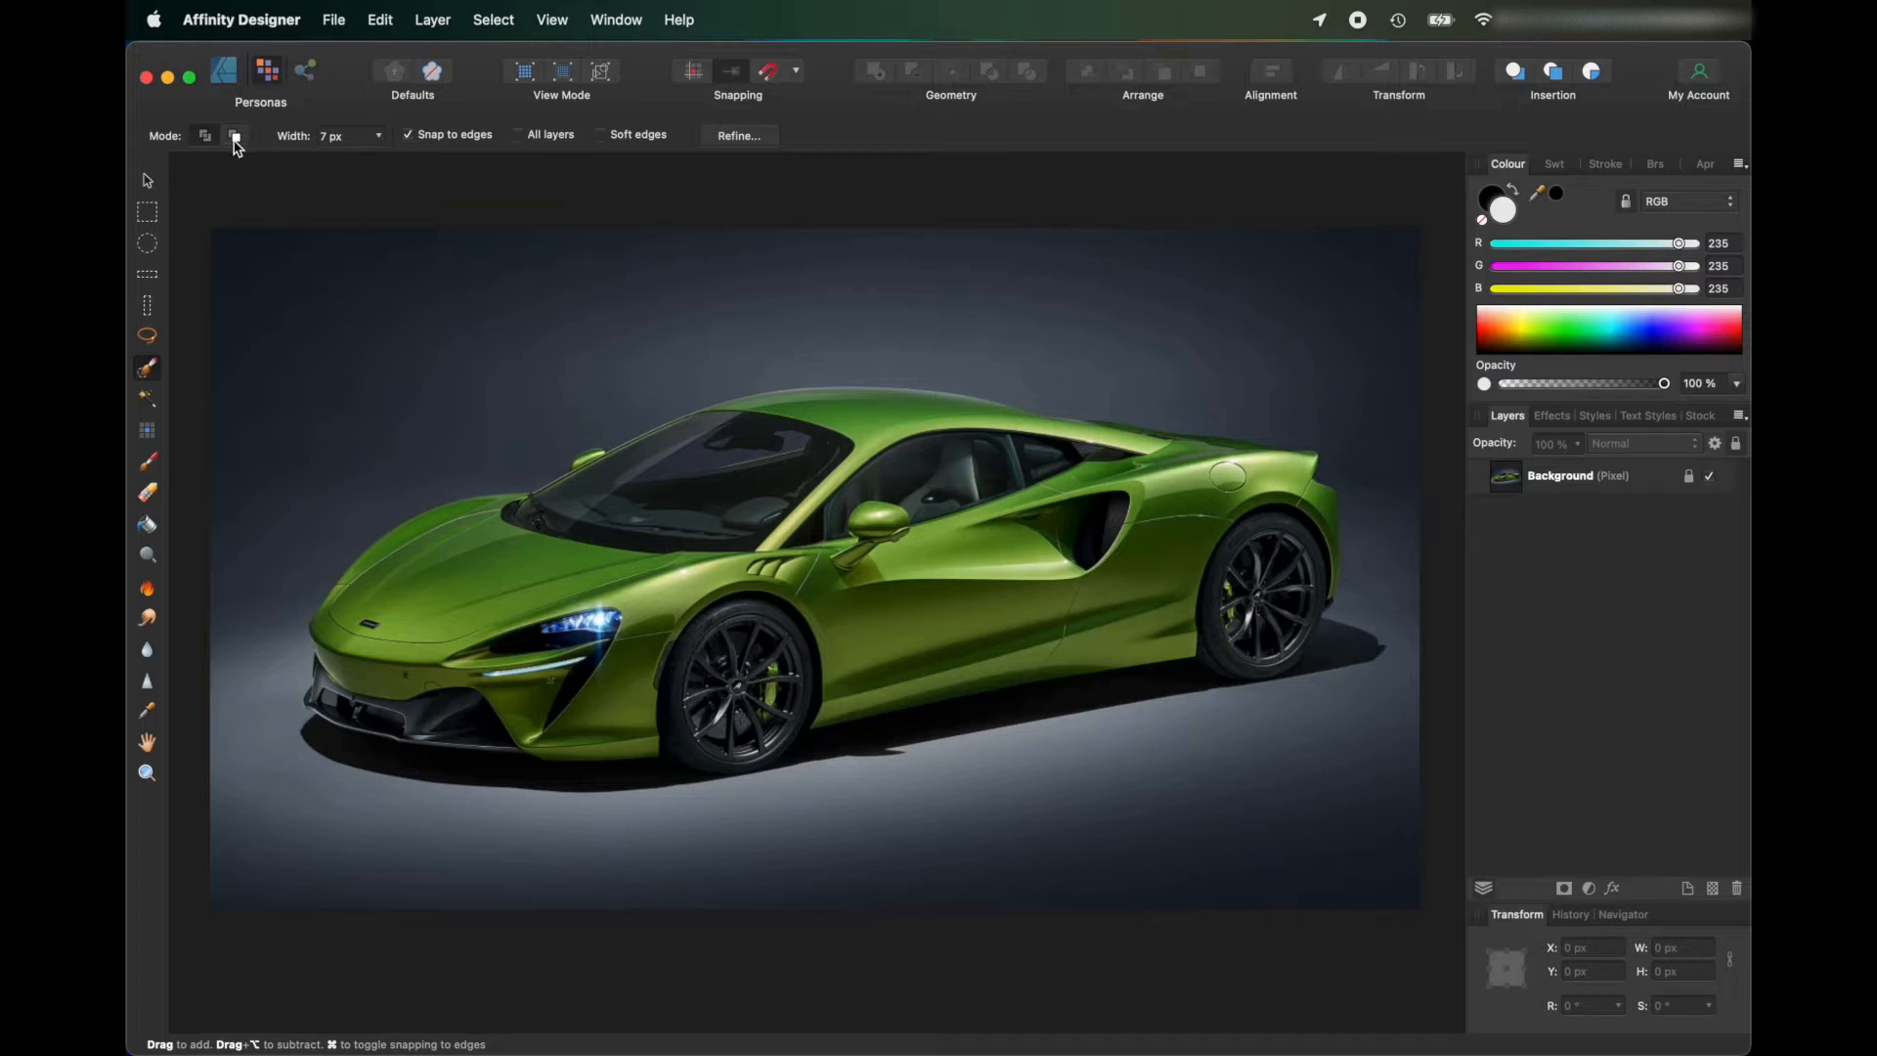
left_click(373, 143)
left_click_drag(369, 159, 427, 166)
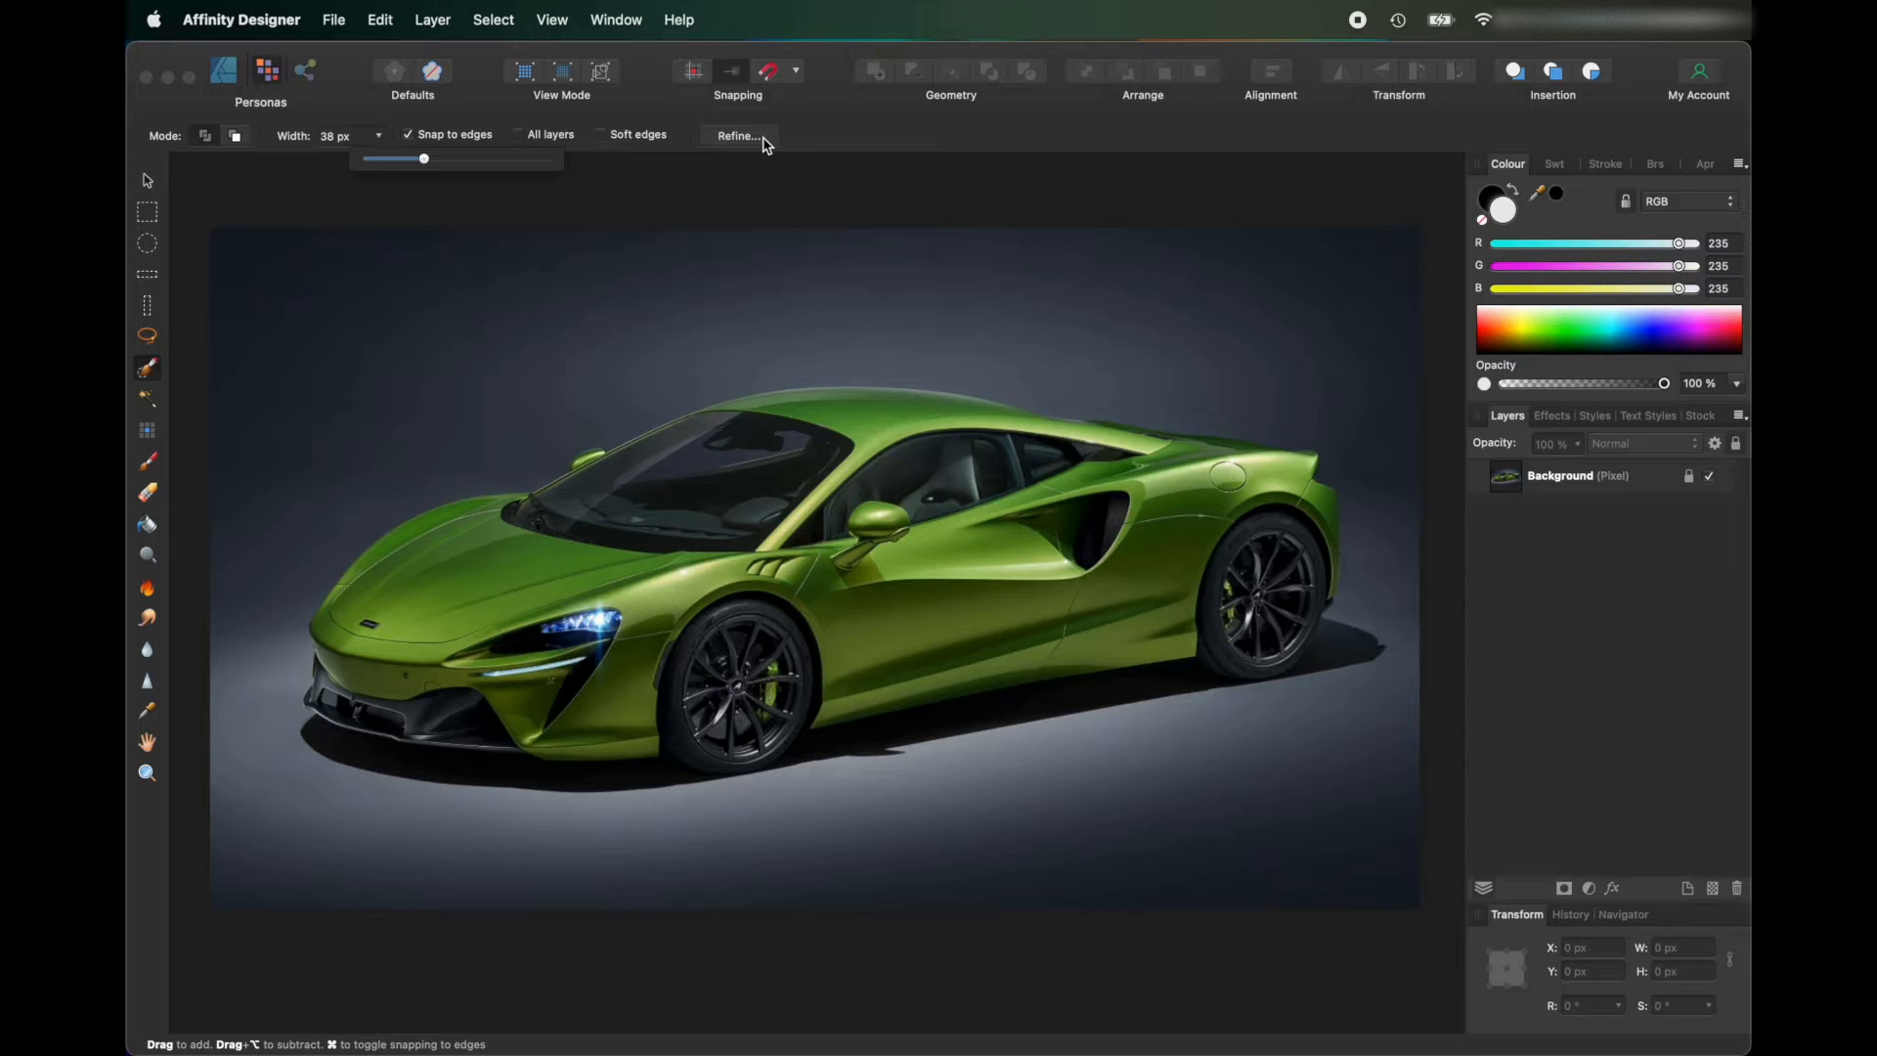
Brush a selection over the background strip above the car's roofline, from the windscreen to the rear spoiler.
scroll(614, 195, "down", 2)
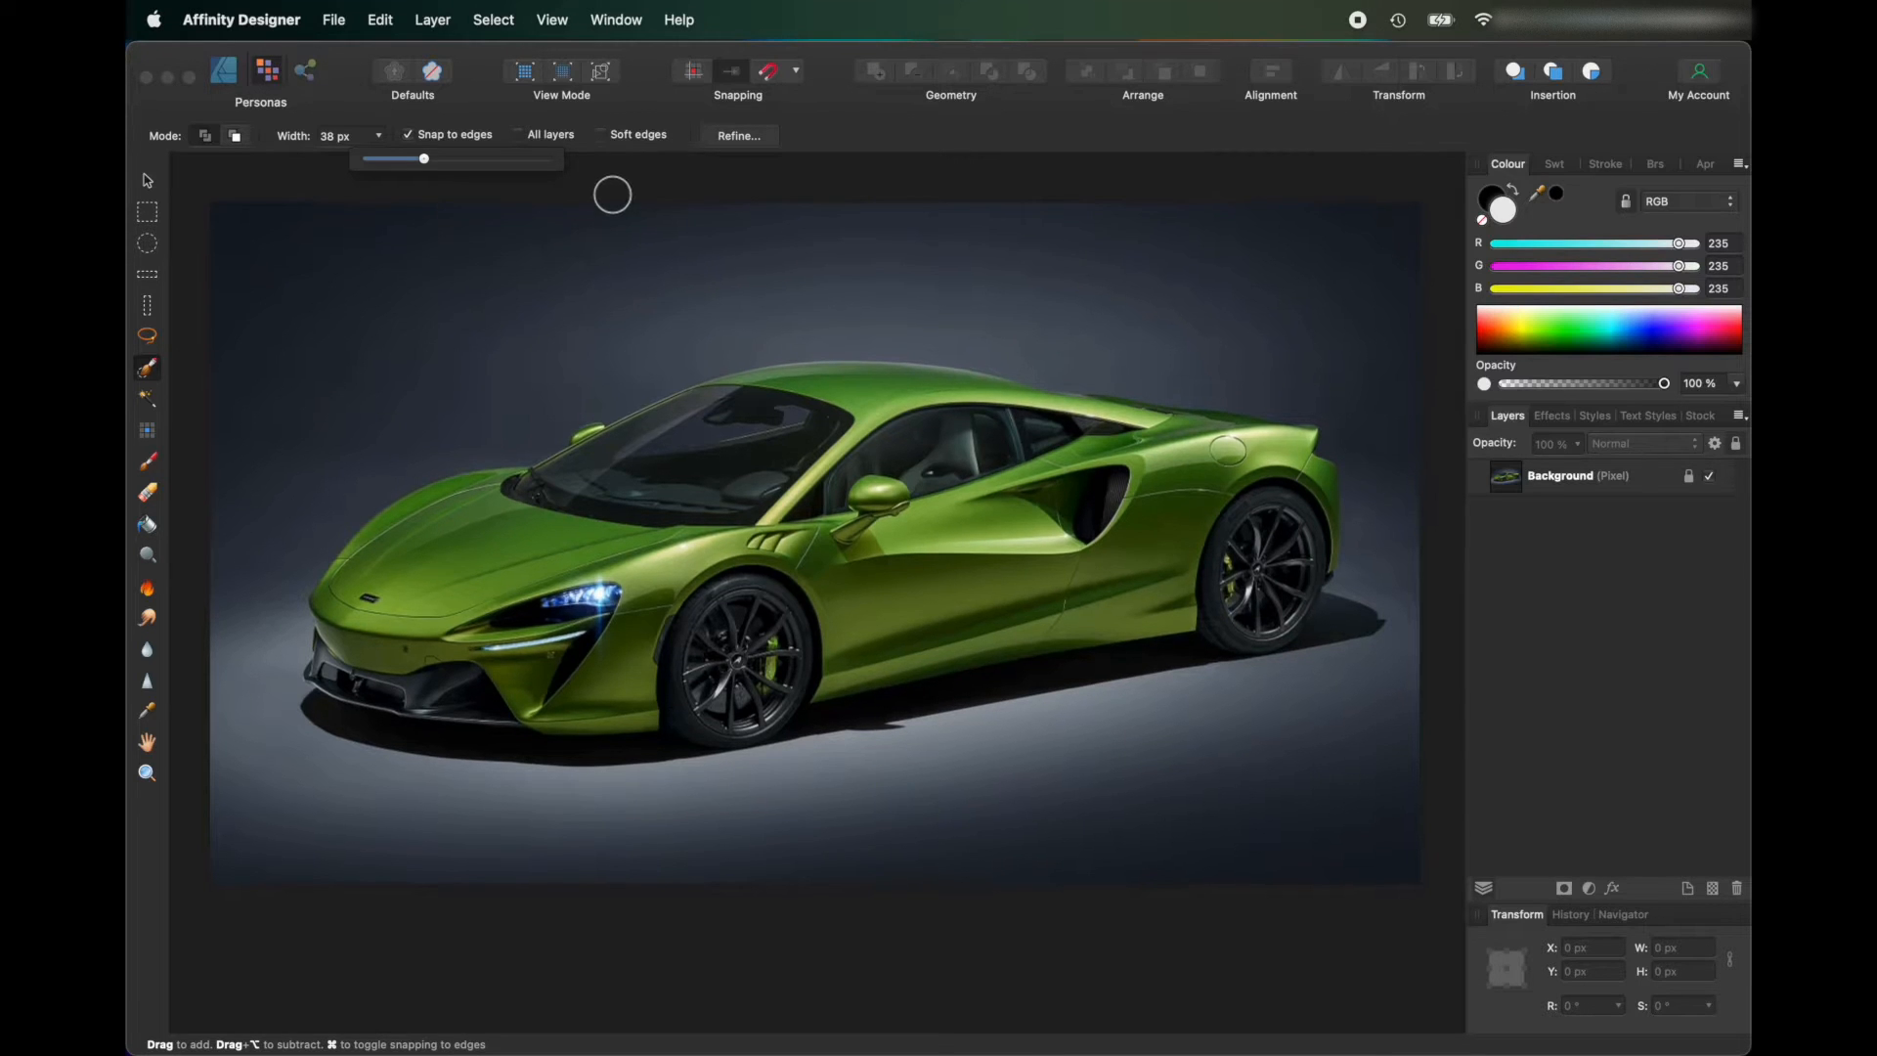
scroll(1007, 400, "up", 2)
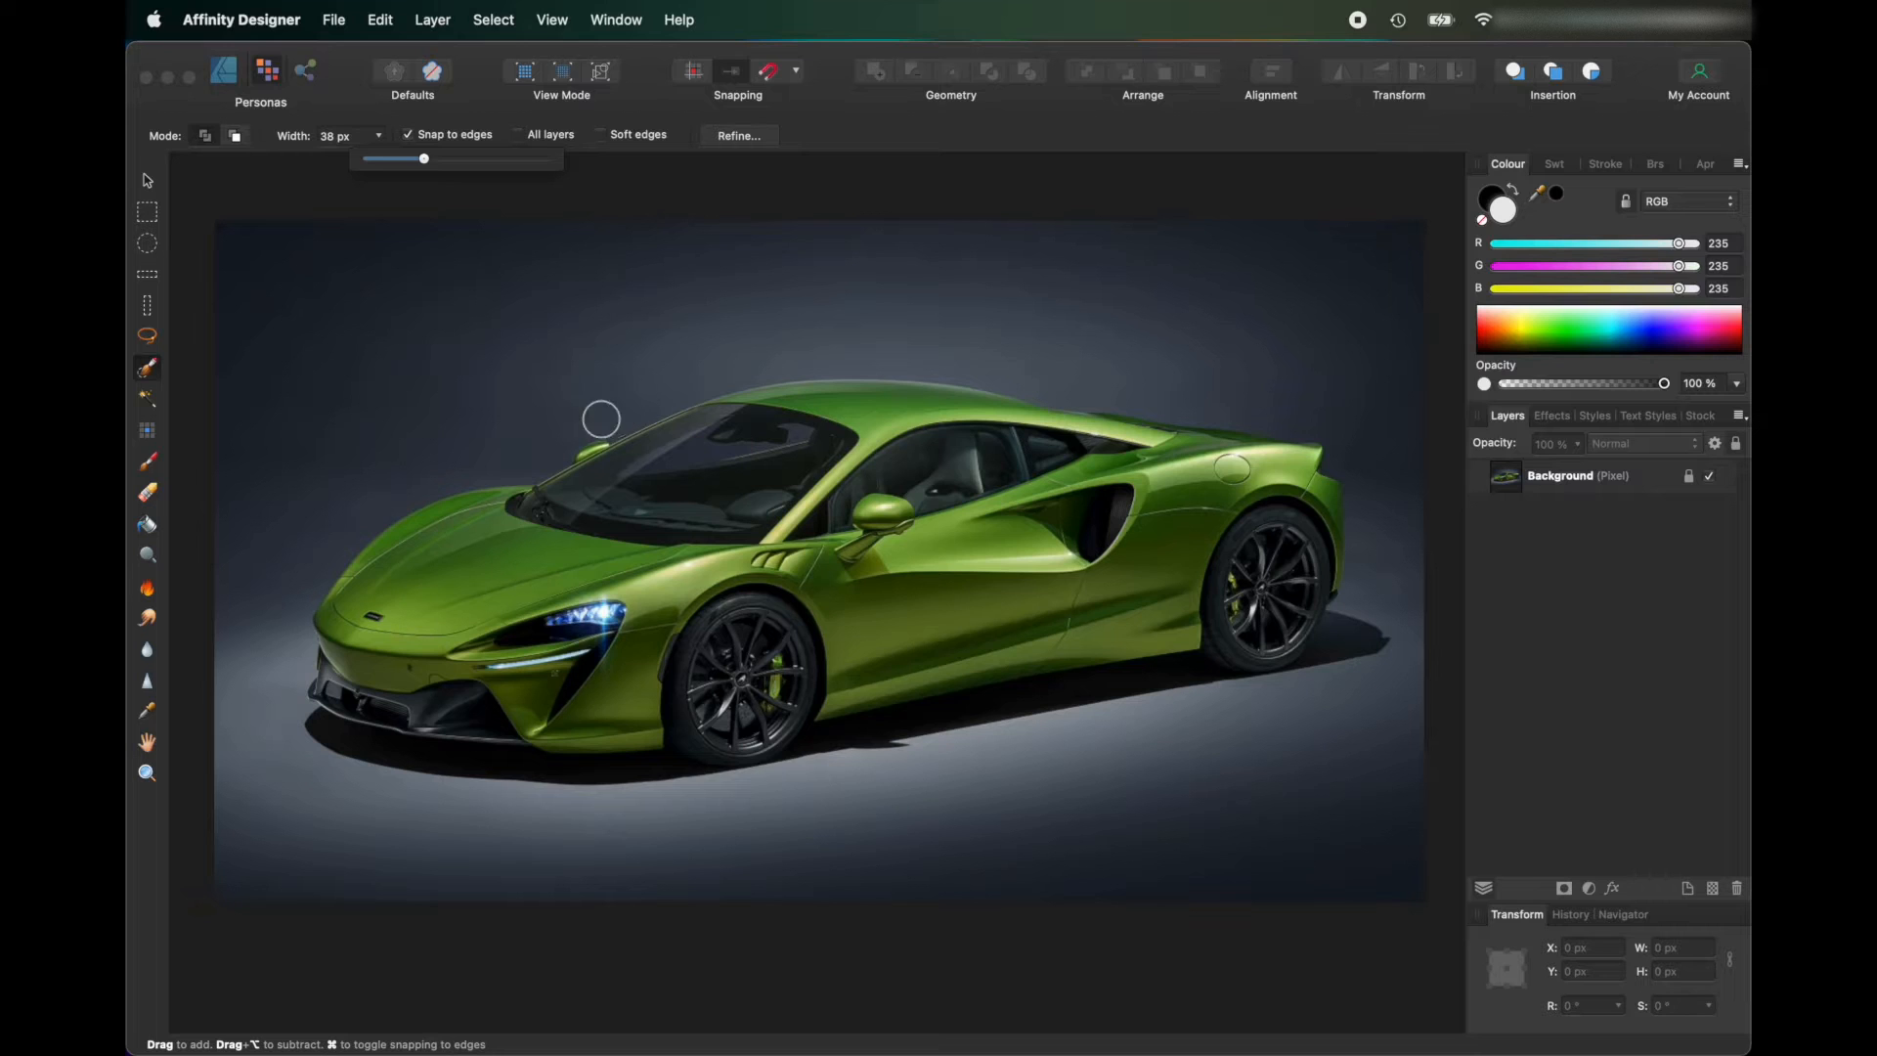
left_click_drag(618, 413, 648, 401)
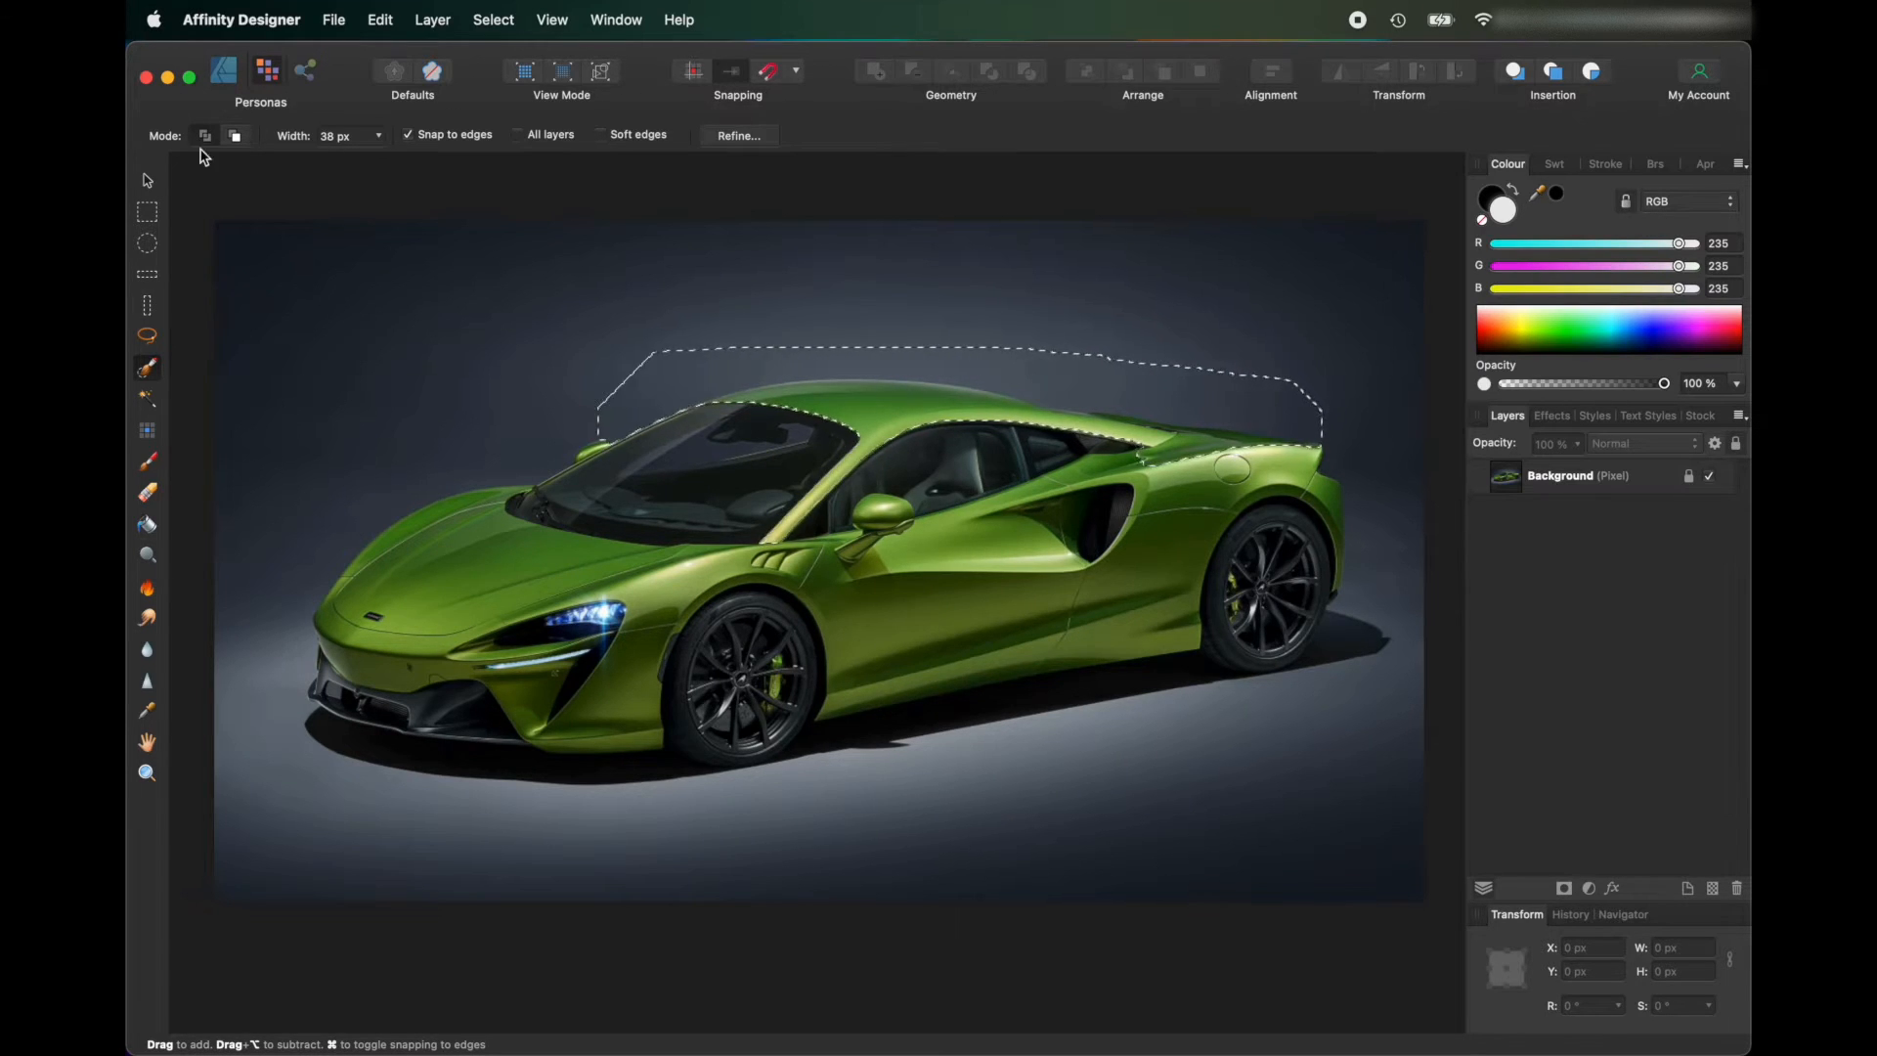
Add the rest of the backdrop and floor around the car to the selection, out to the image edges.
left_click(235, 138)
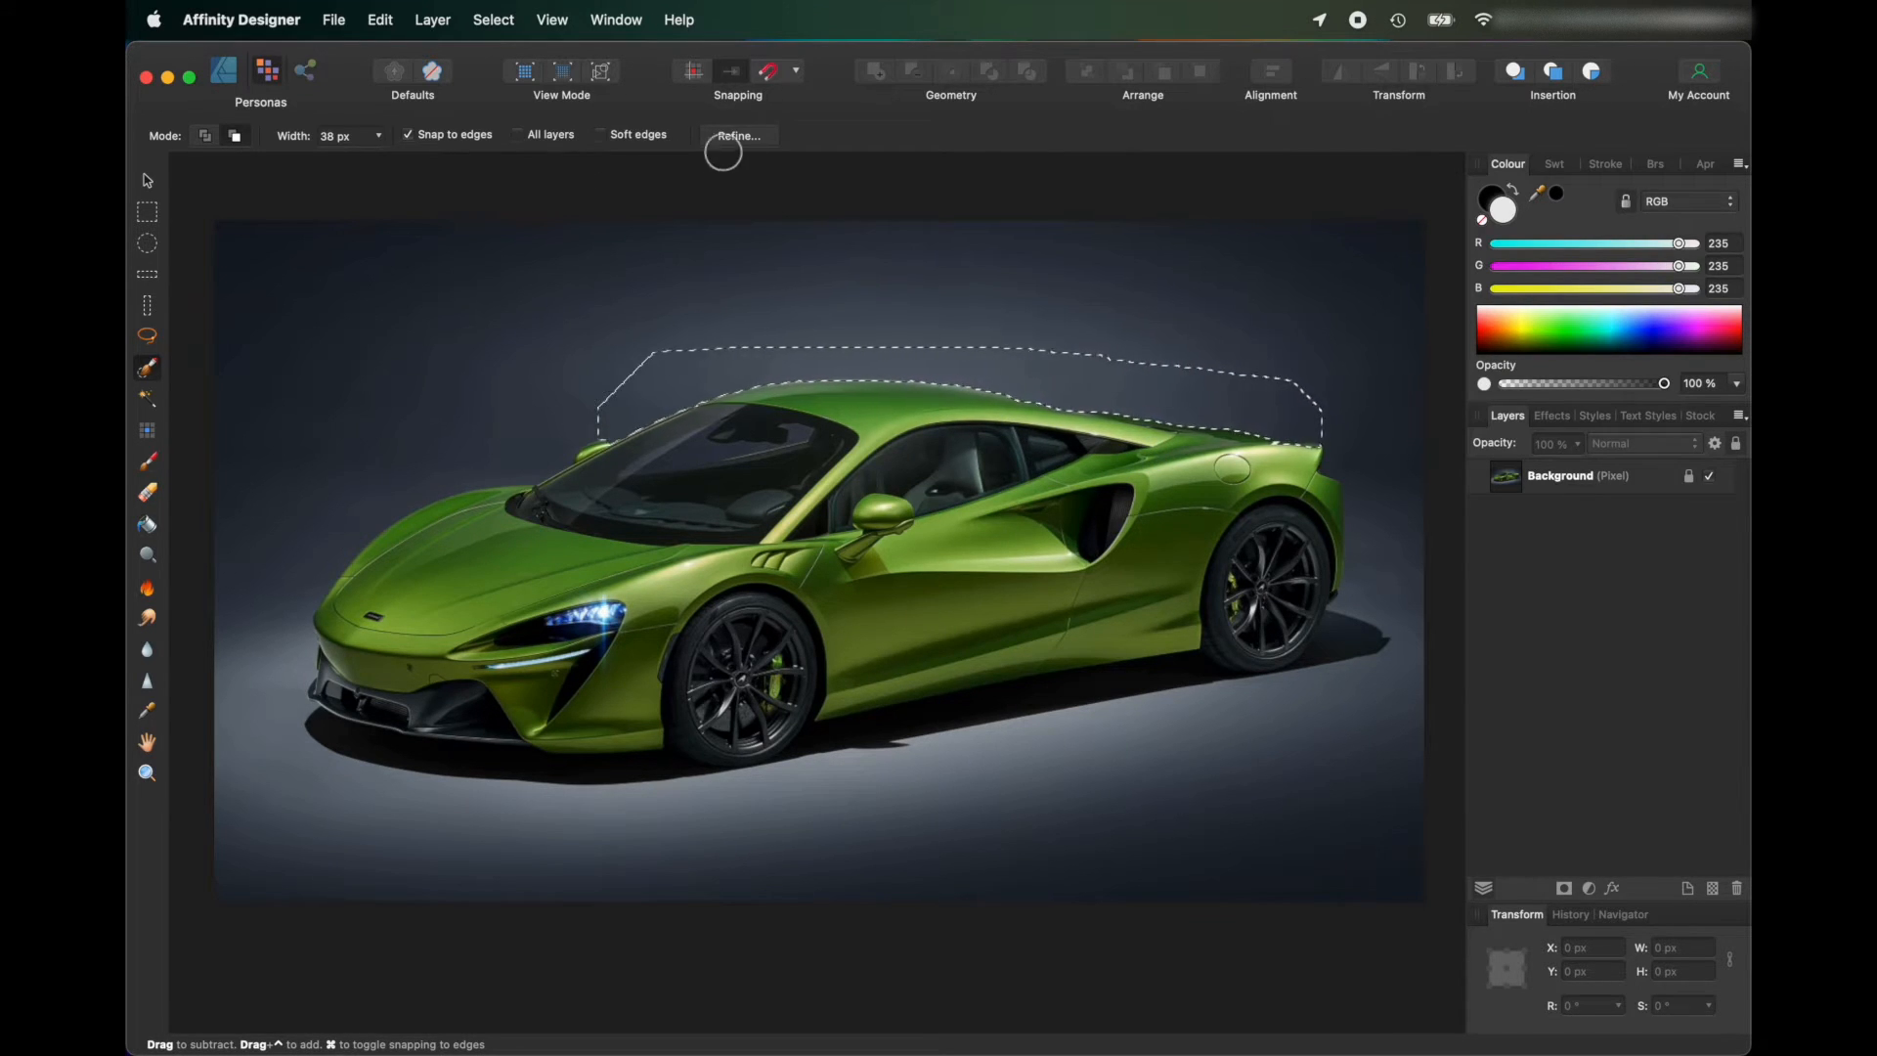
left_click(235, 138)
left_click_drag(550, 386, 538, 396)
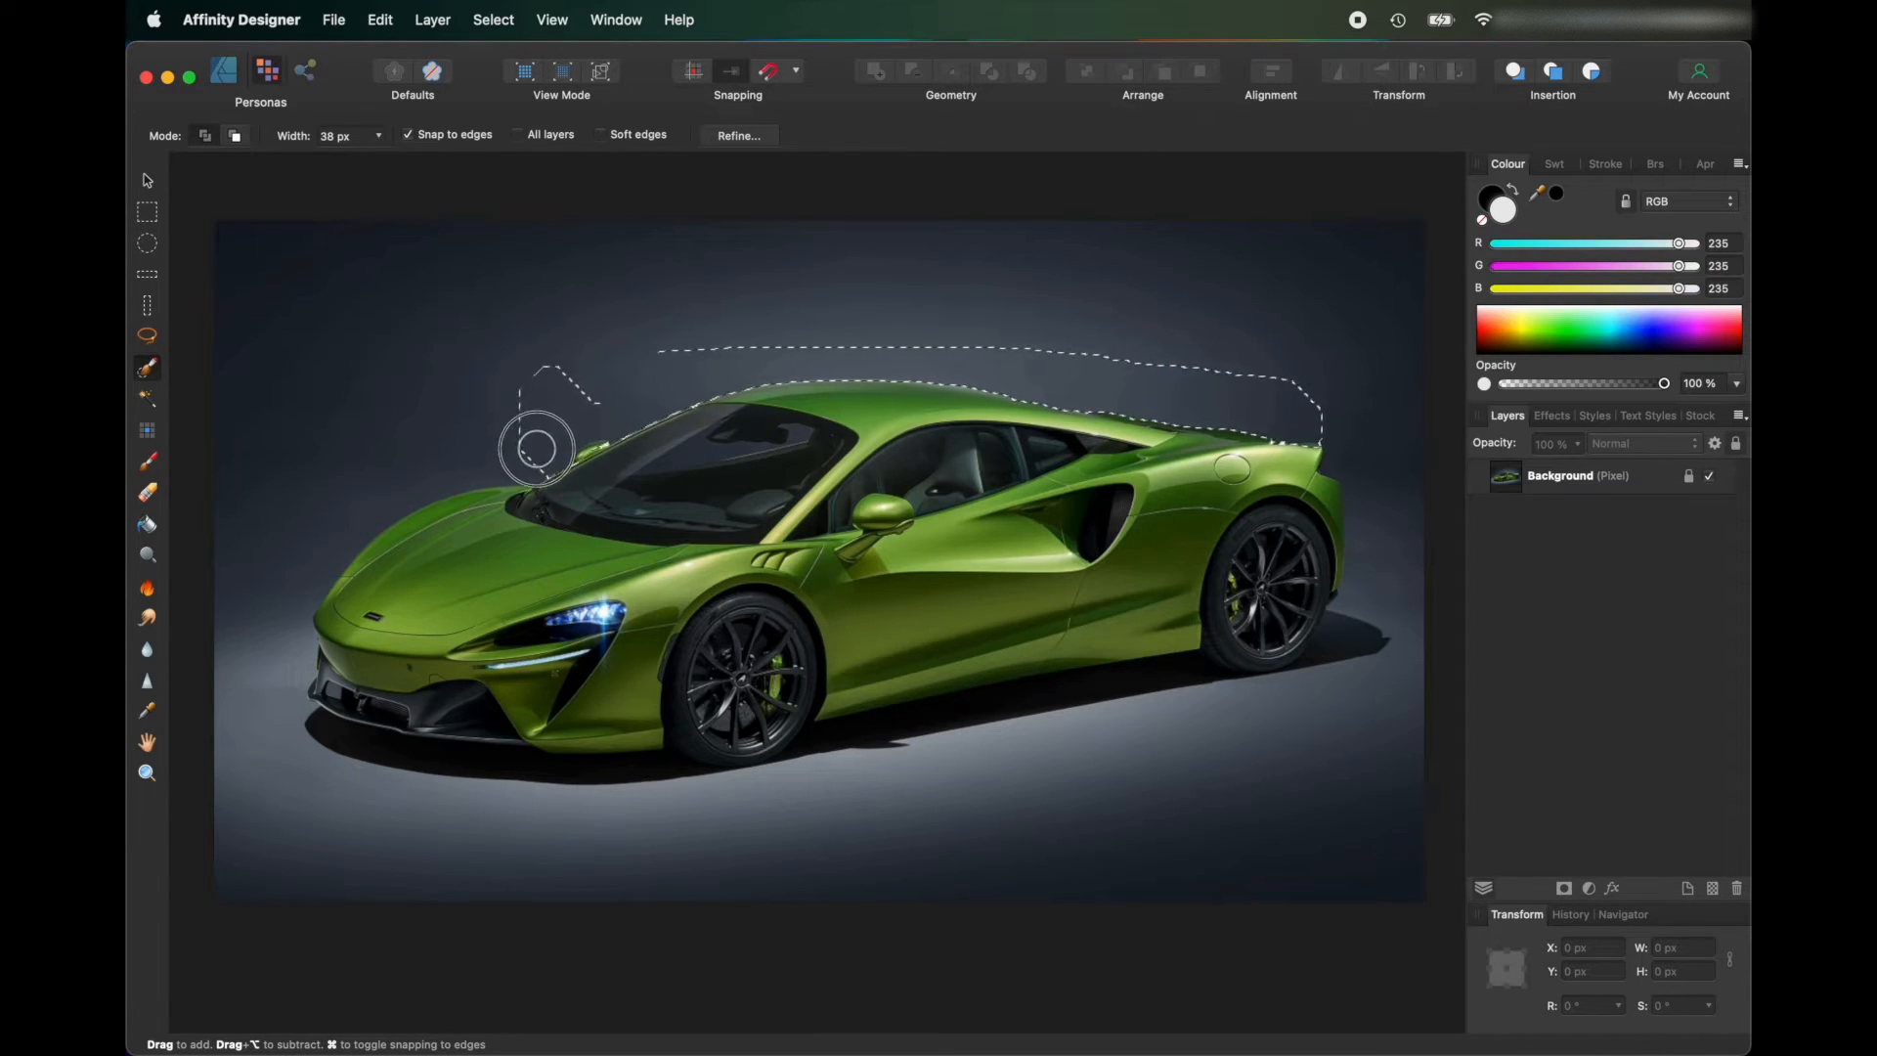
mouse_move(431, 466)
left_mouse_down()
mouse_move(244, 617)
mouse_move(237, 650)
mouse_move(283, 627)
mouse_move(253, 719)
mouse_move(290, 765)
left_mouse_up()
mouse_move(555, 814)
left_mouse_down()
mouse_move(904, 788)
mouse_move(1372, 693)
mouse_move(1395, 662)
mouse_move(1379, 599)
mouse_move(1394, 411)
mouse_move(1195, 389)
left_mouse_up()
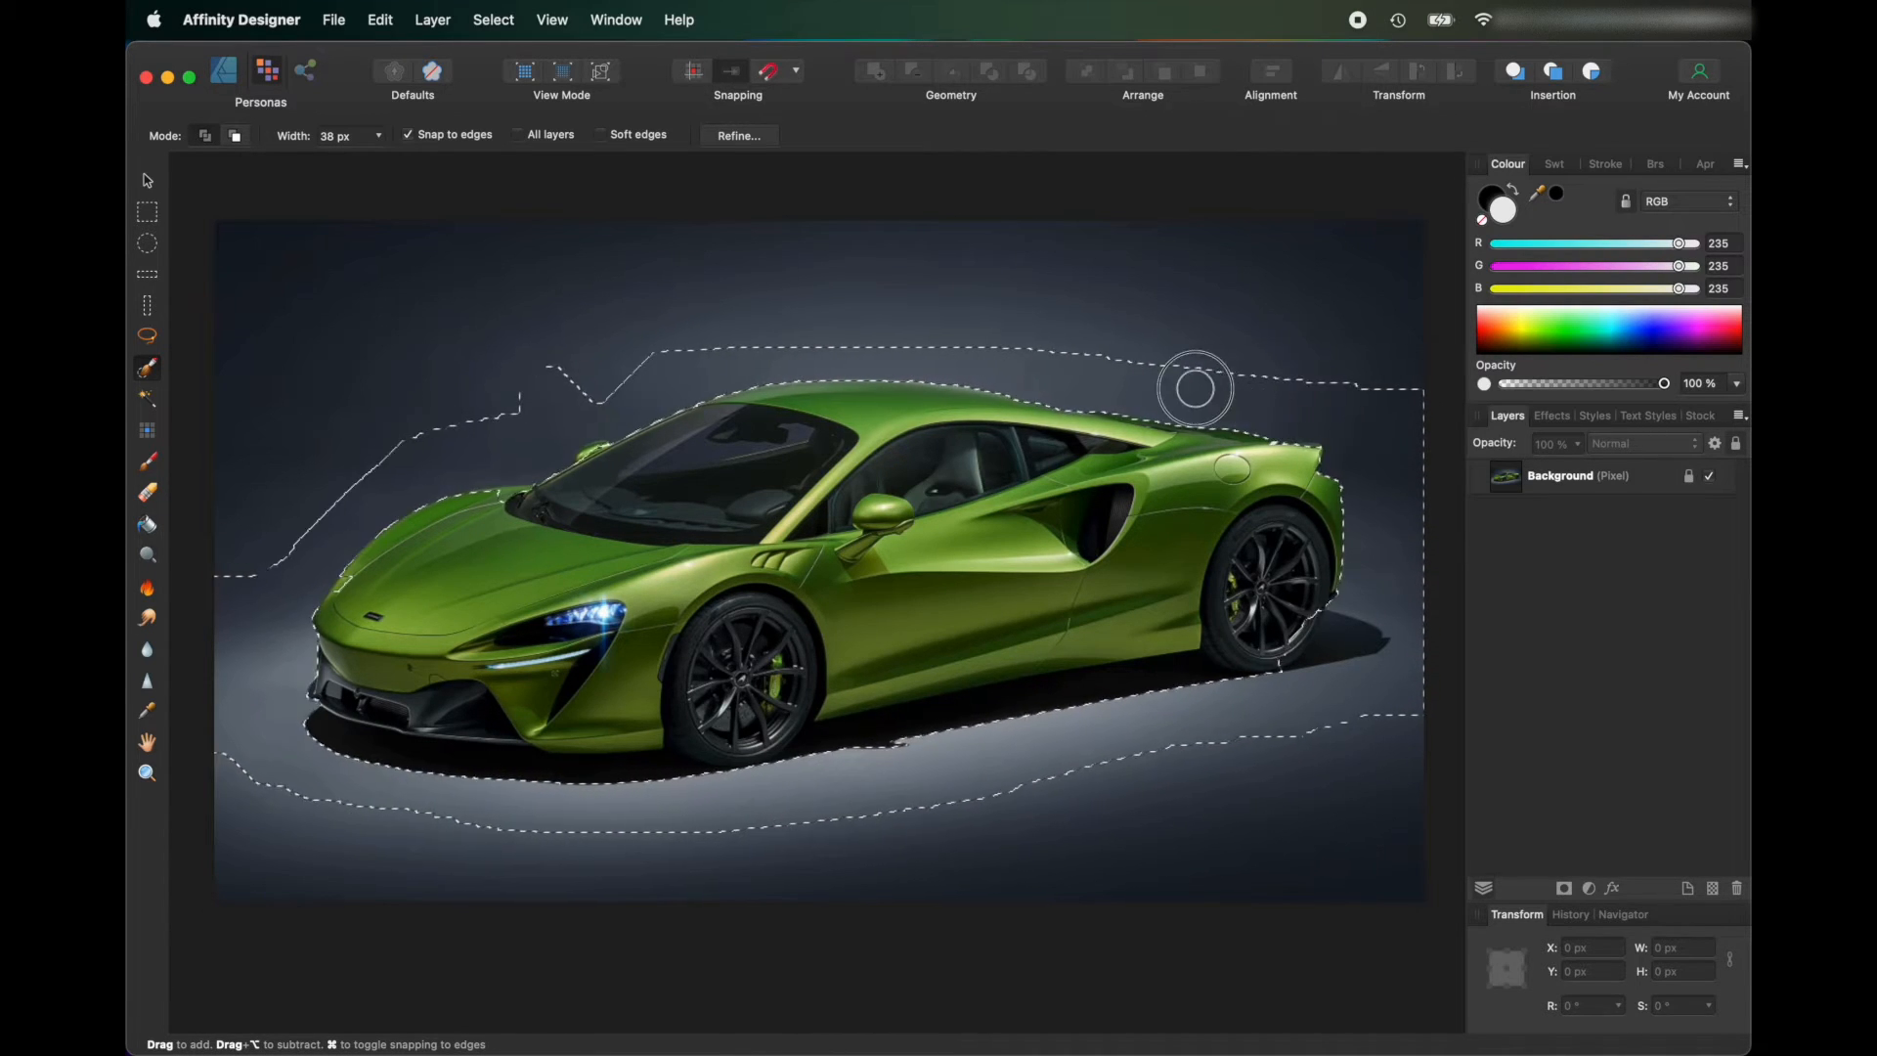
mouse_move(947, 361)
left_mouse_down()
mouse_move(150, 220)
mouse_move(1238, 244)
mouse_move(1317, 370)
mouse_move(1304, 855)
mouse_move(1274, 788)
mouse_move(876, 854)
mouse_move(229, 877)
left_mouse_up()
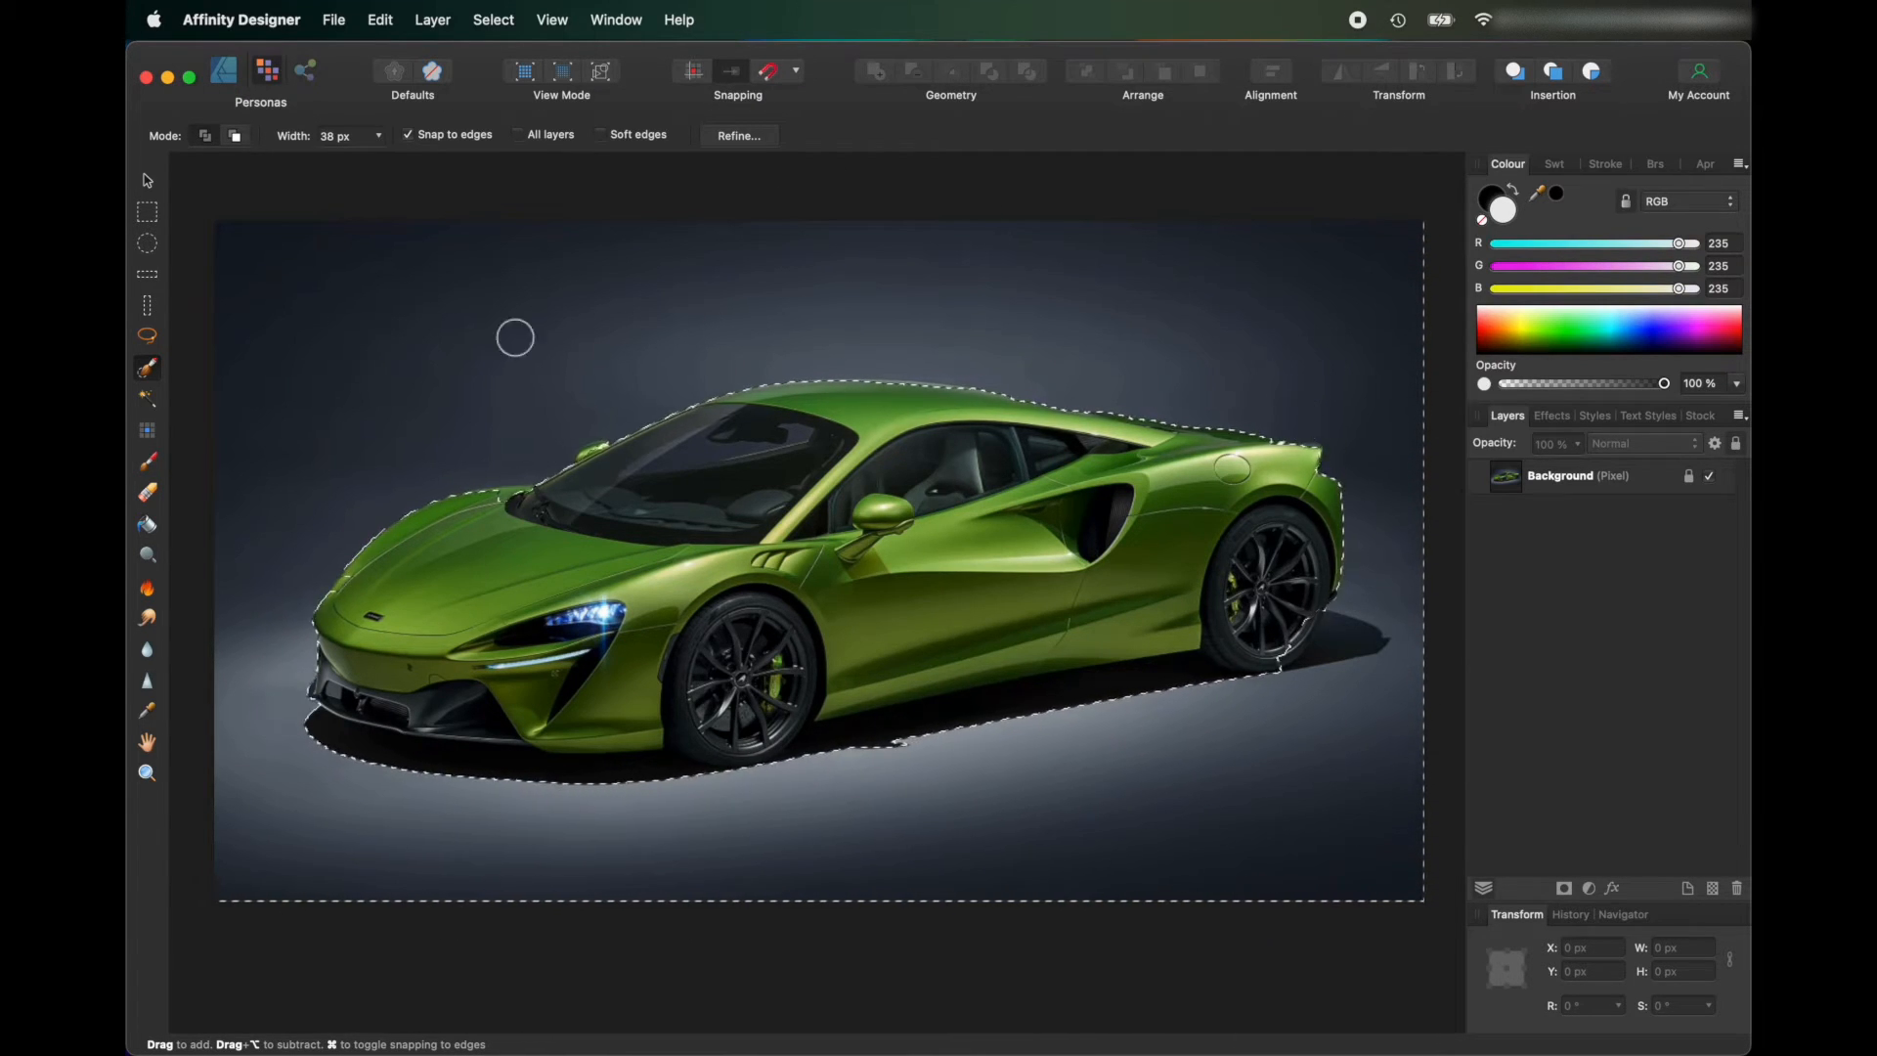
Set the selection brush width to 19 px and add the dark shadow beneath the front bumper to the selection.
scroll(396, 834, "right", 1)
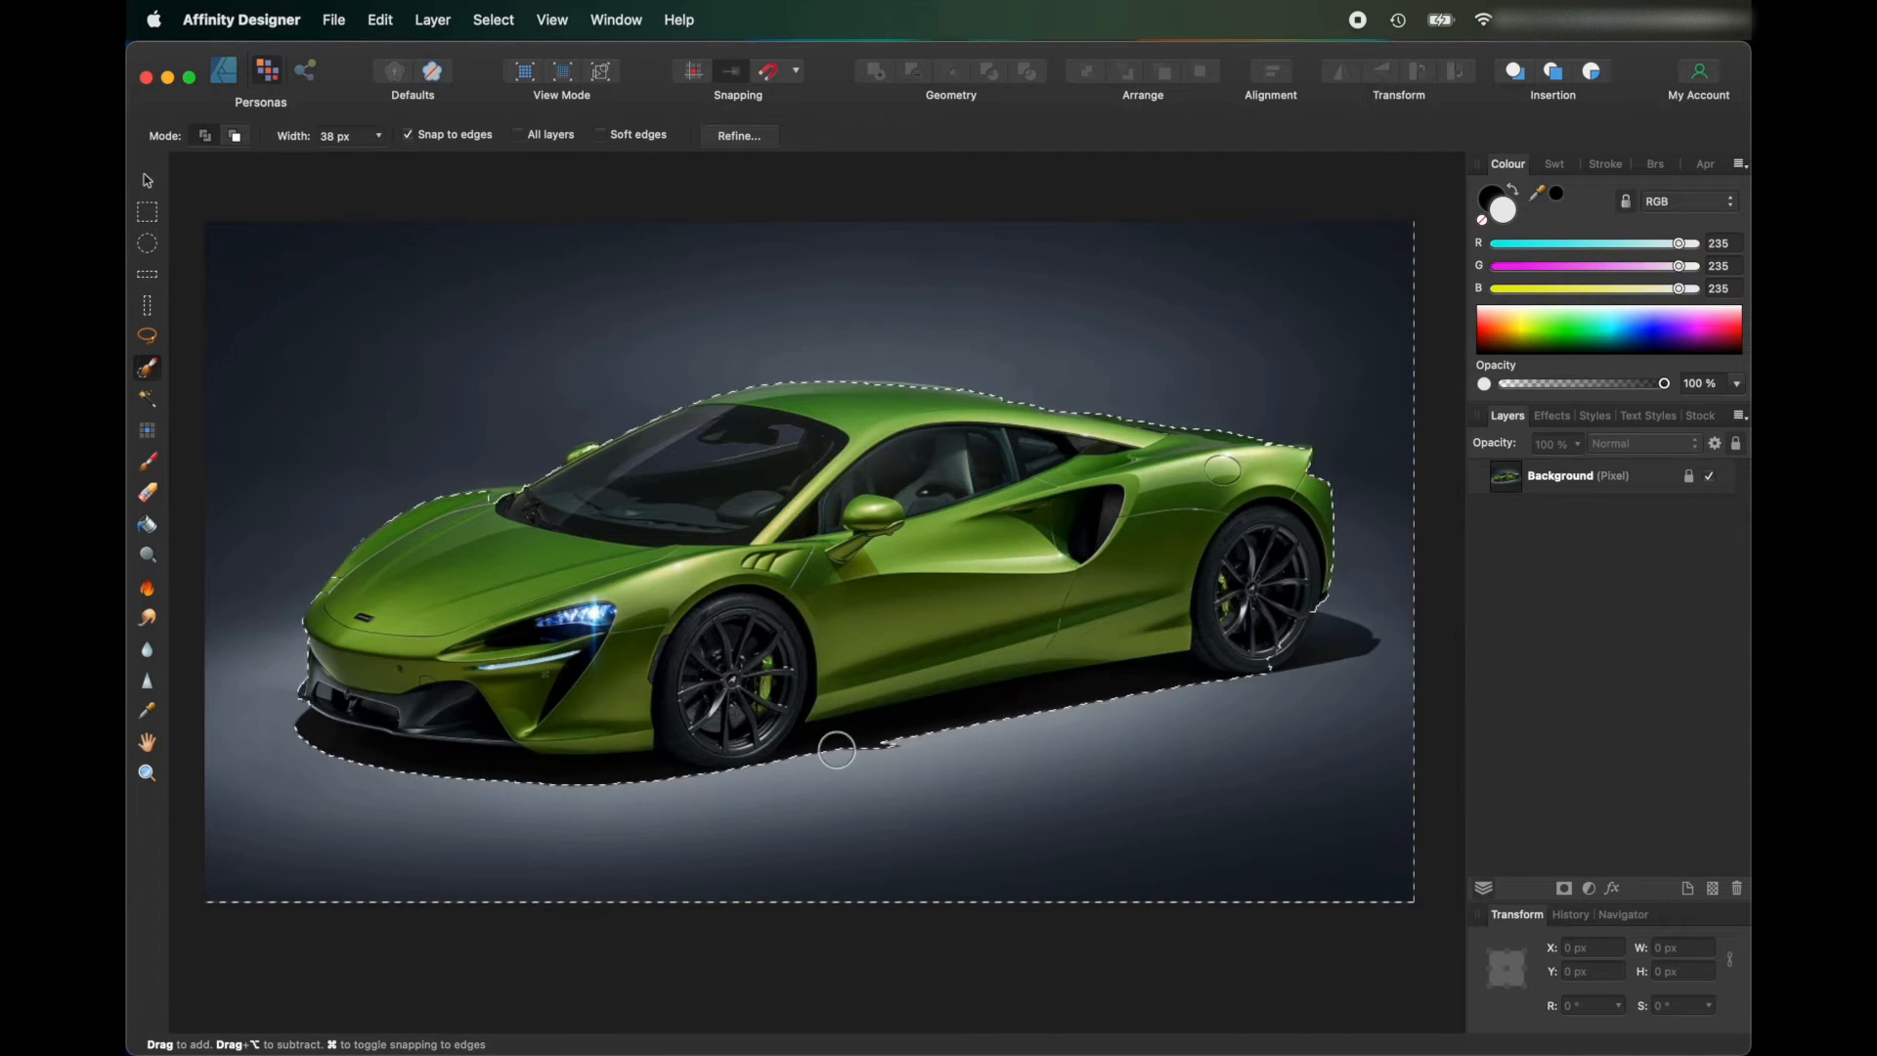
scroll(805, 751, "down", 3)
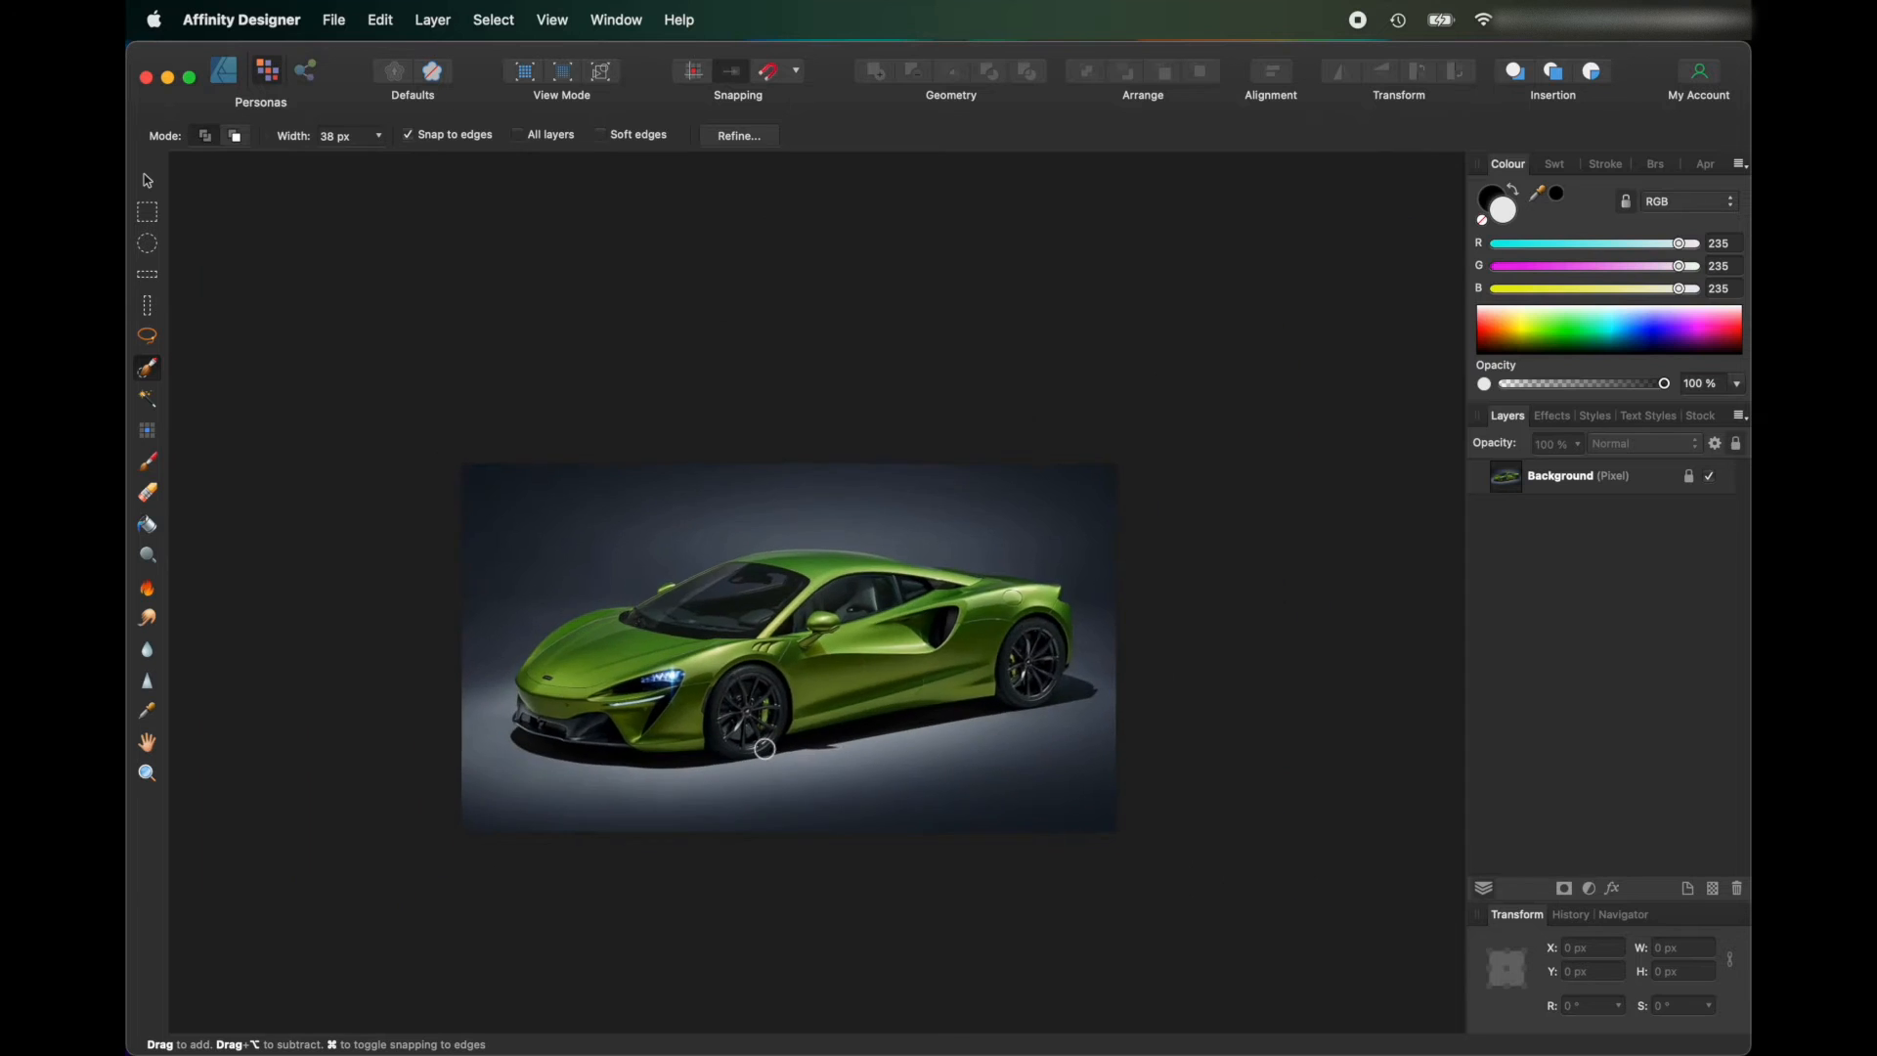
scroll(773, 749, "up", 8)
scroll(766, 748, "up", 4)
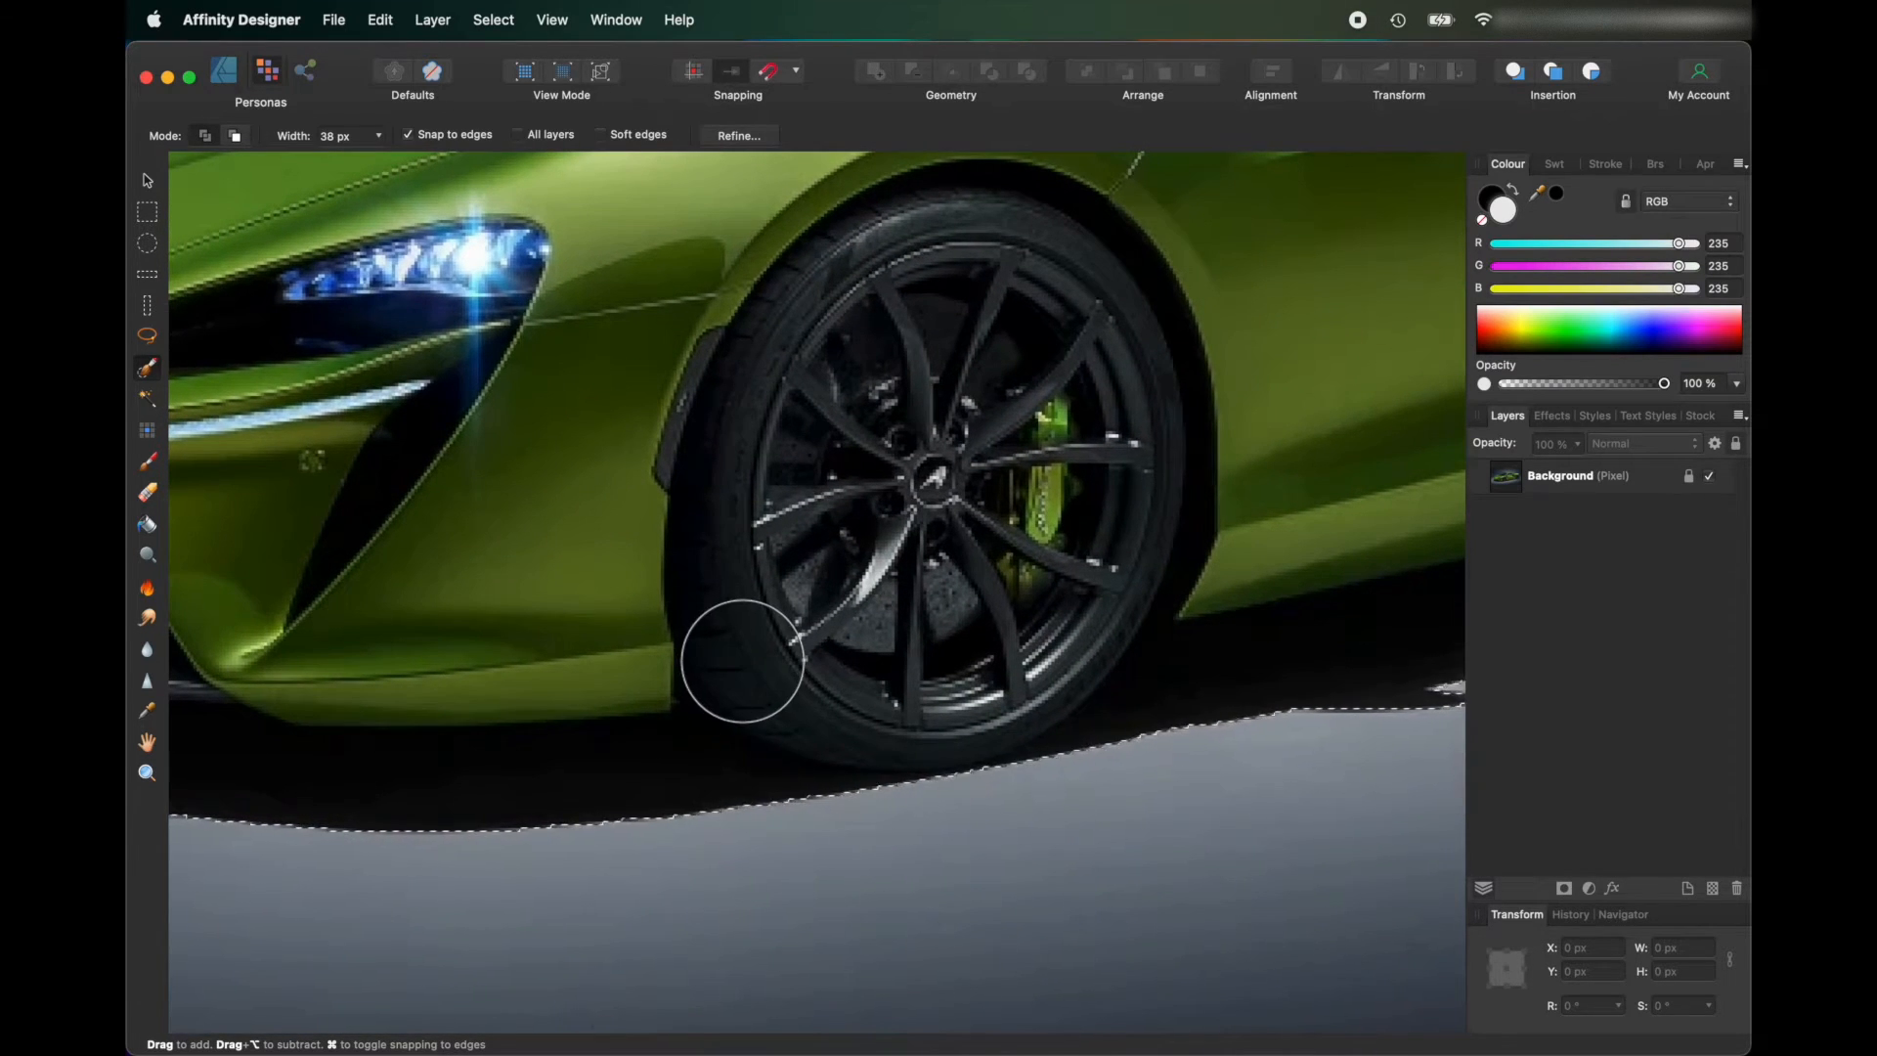
left_click(378, 137)
left_click_drag(377, 159, 343, 166)
left_click(235, 137)
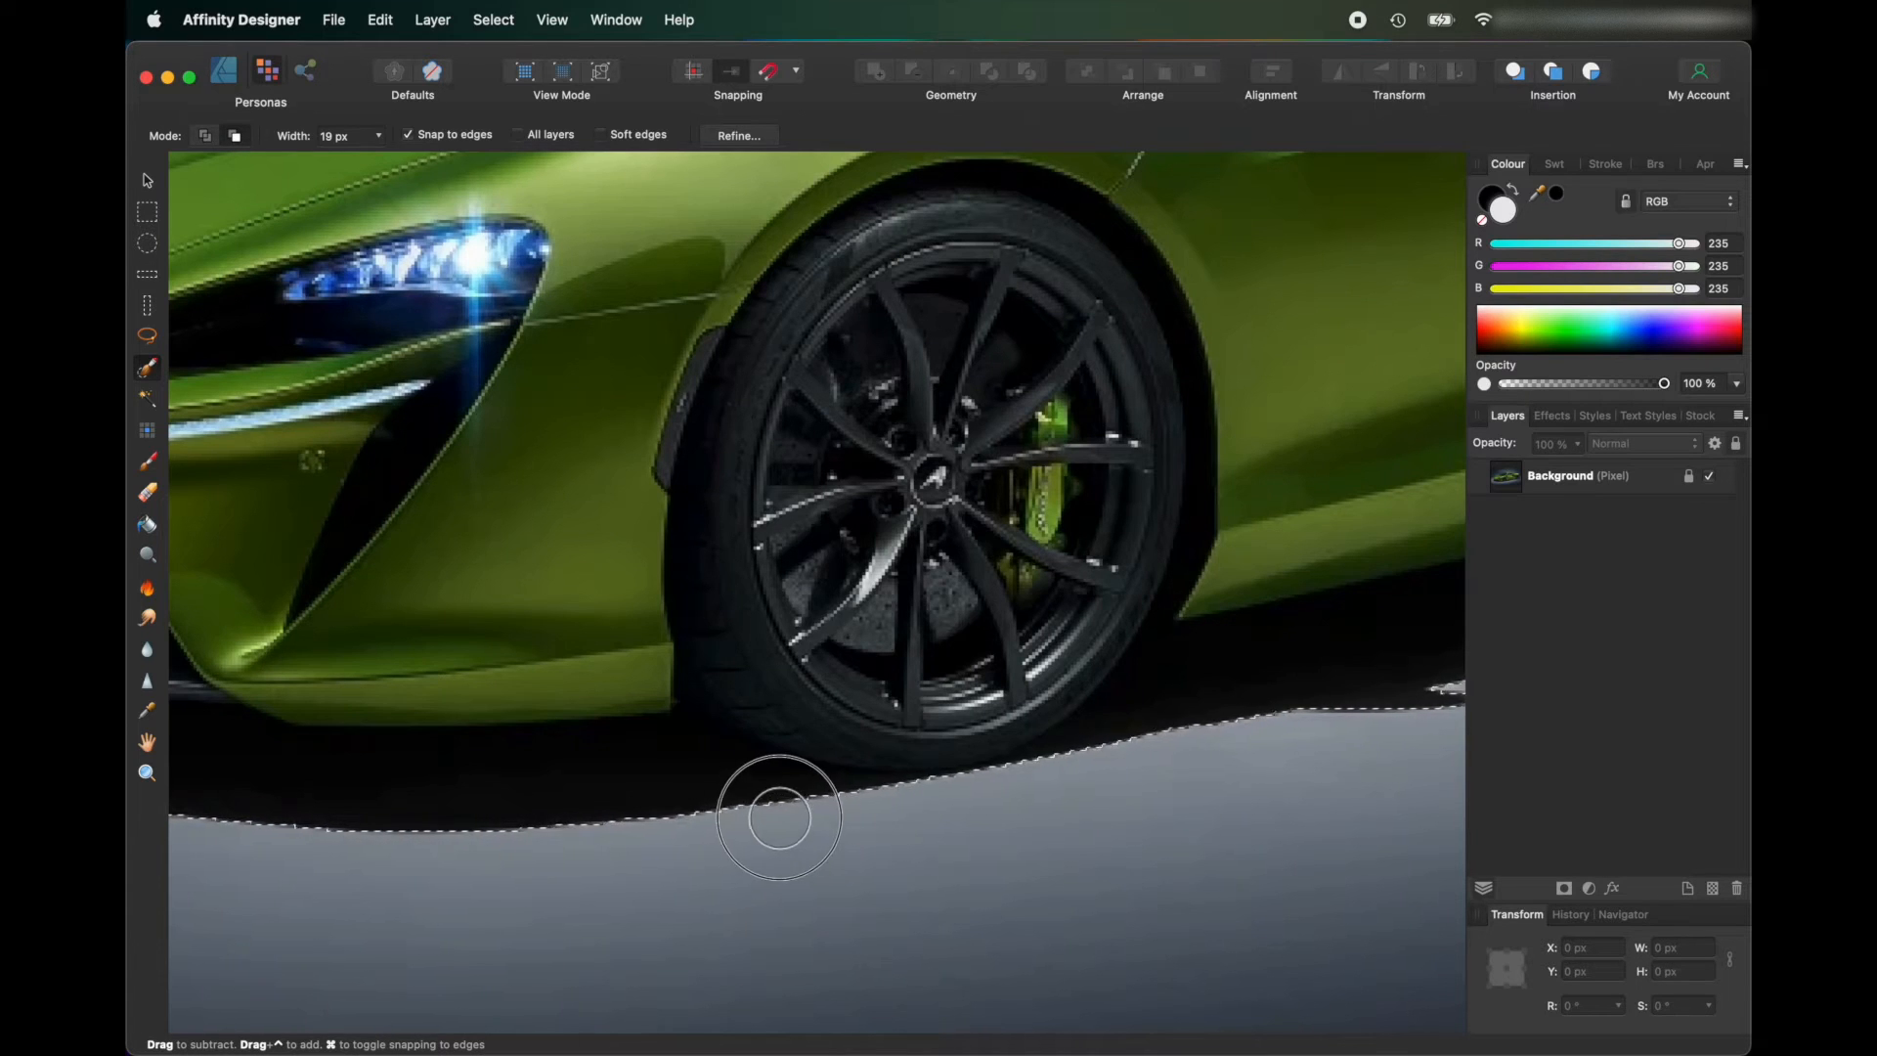
left_click(205, 136)
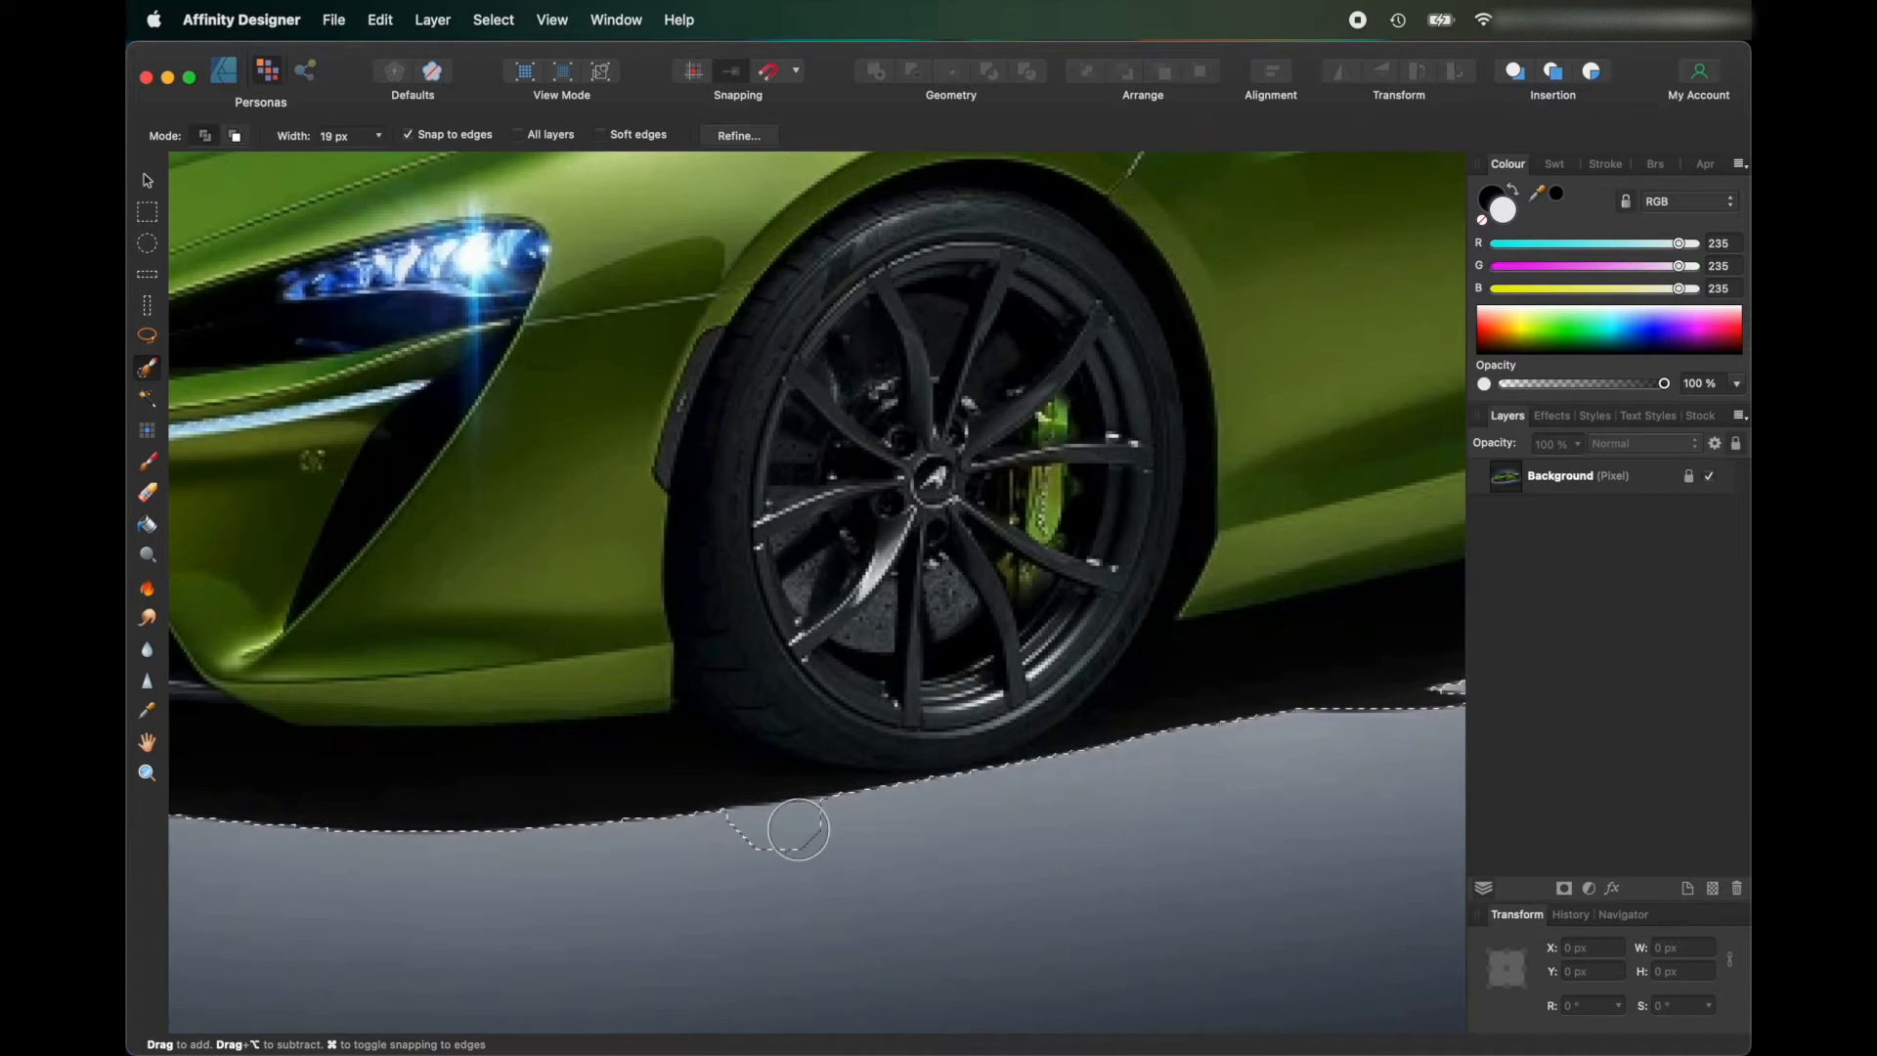
mouse_move(738, 802)
left_mouse_down()
mouse_move(671, 747)
mouse_move(332, 769)
left_mouse_up()
scroll(446, 782, "left", 2)
scroll(446, 782, "left", 10)
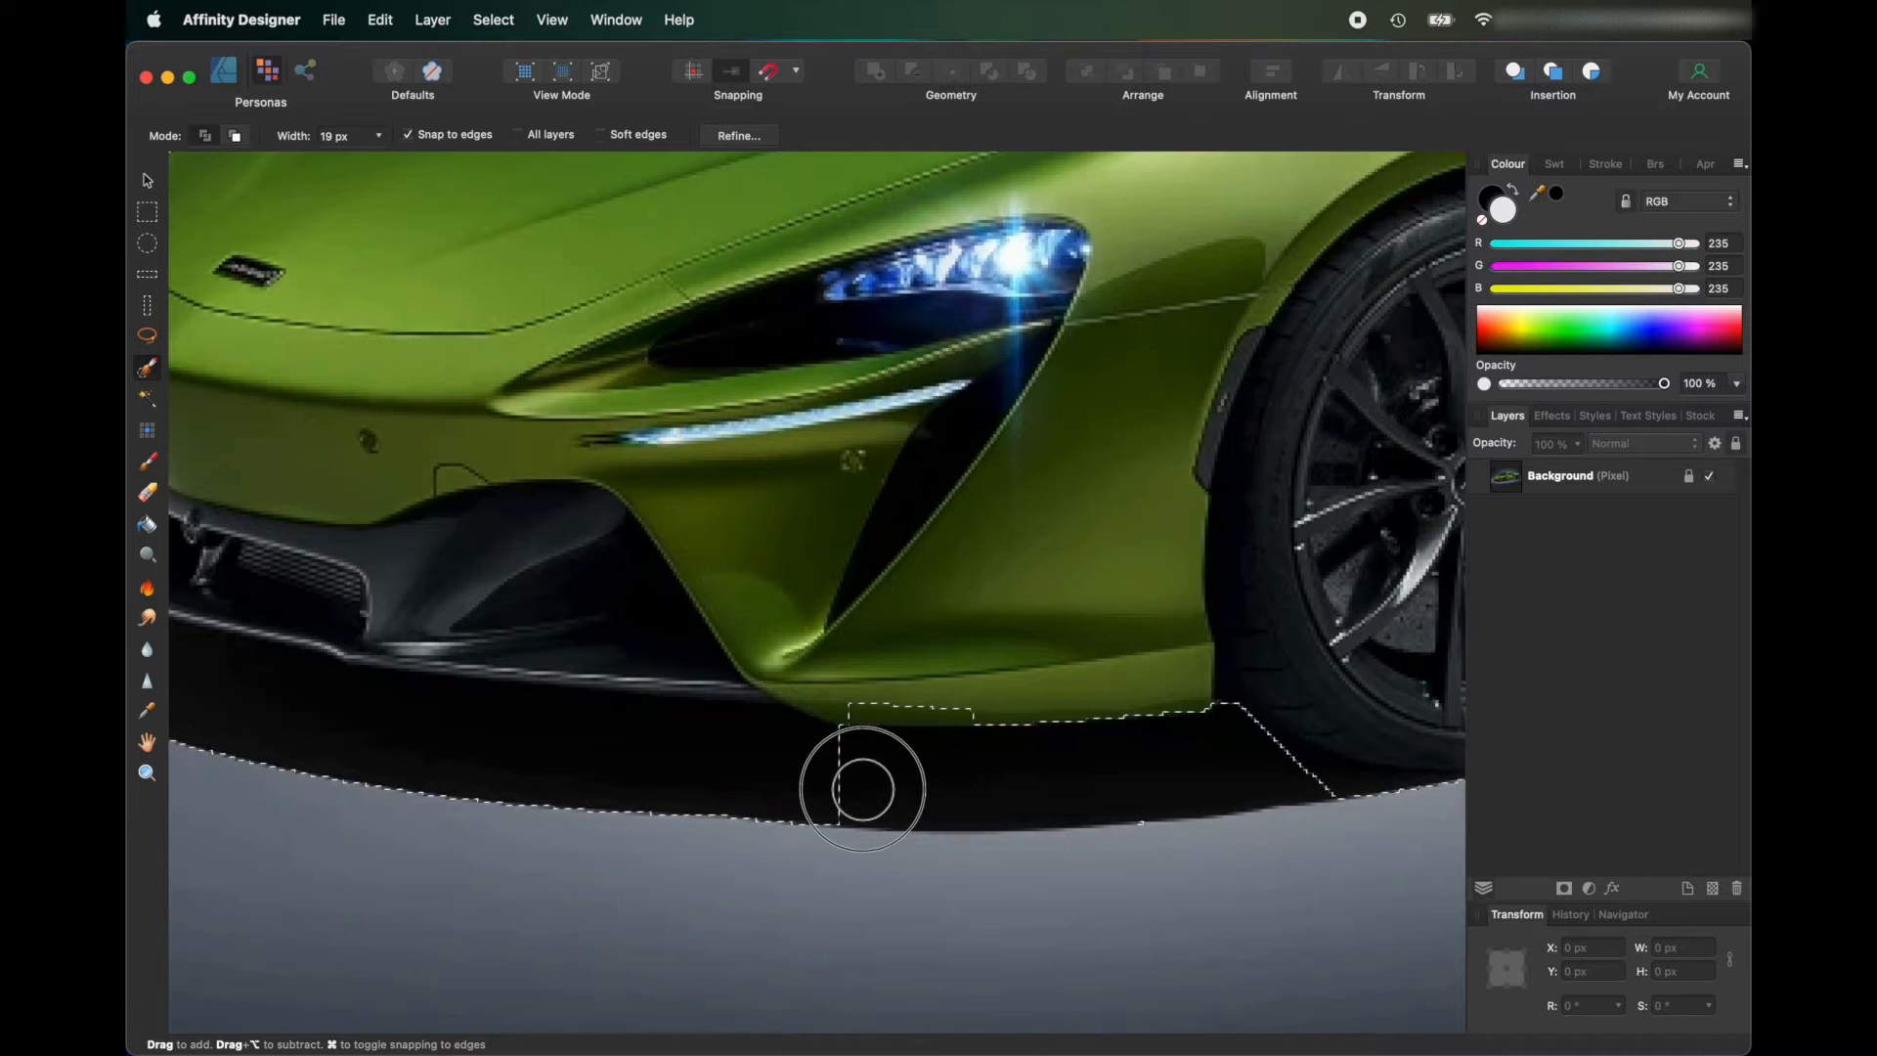
left_click_drag(863, 789, 700, 772)
scroll(913, 779, "left", 12)
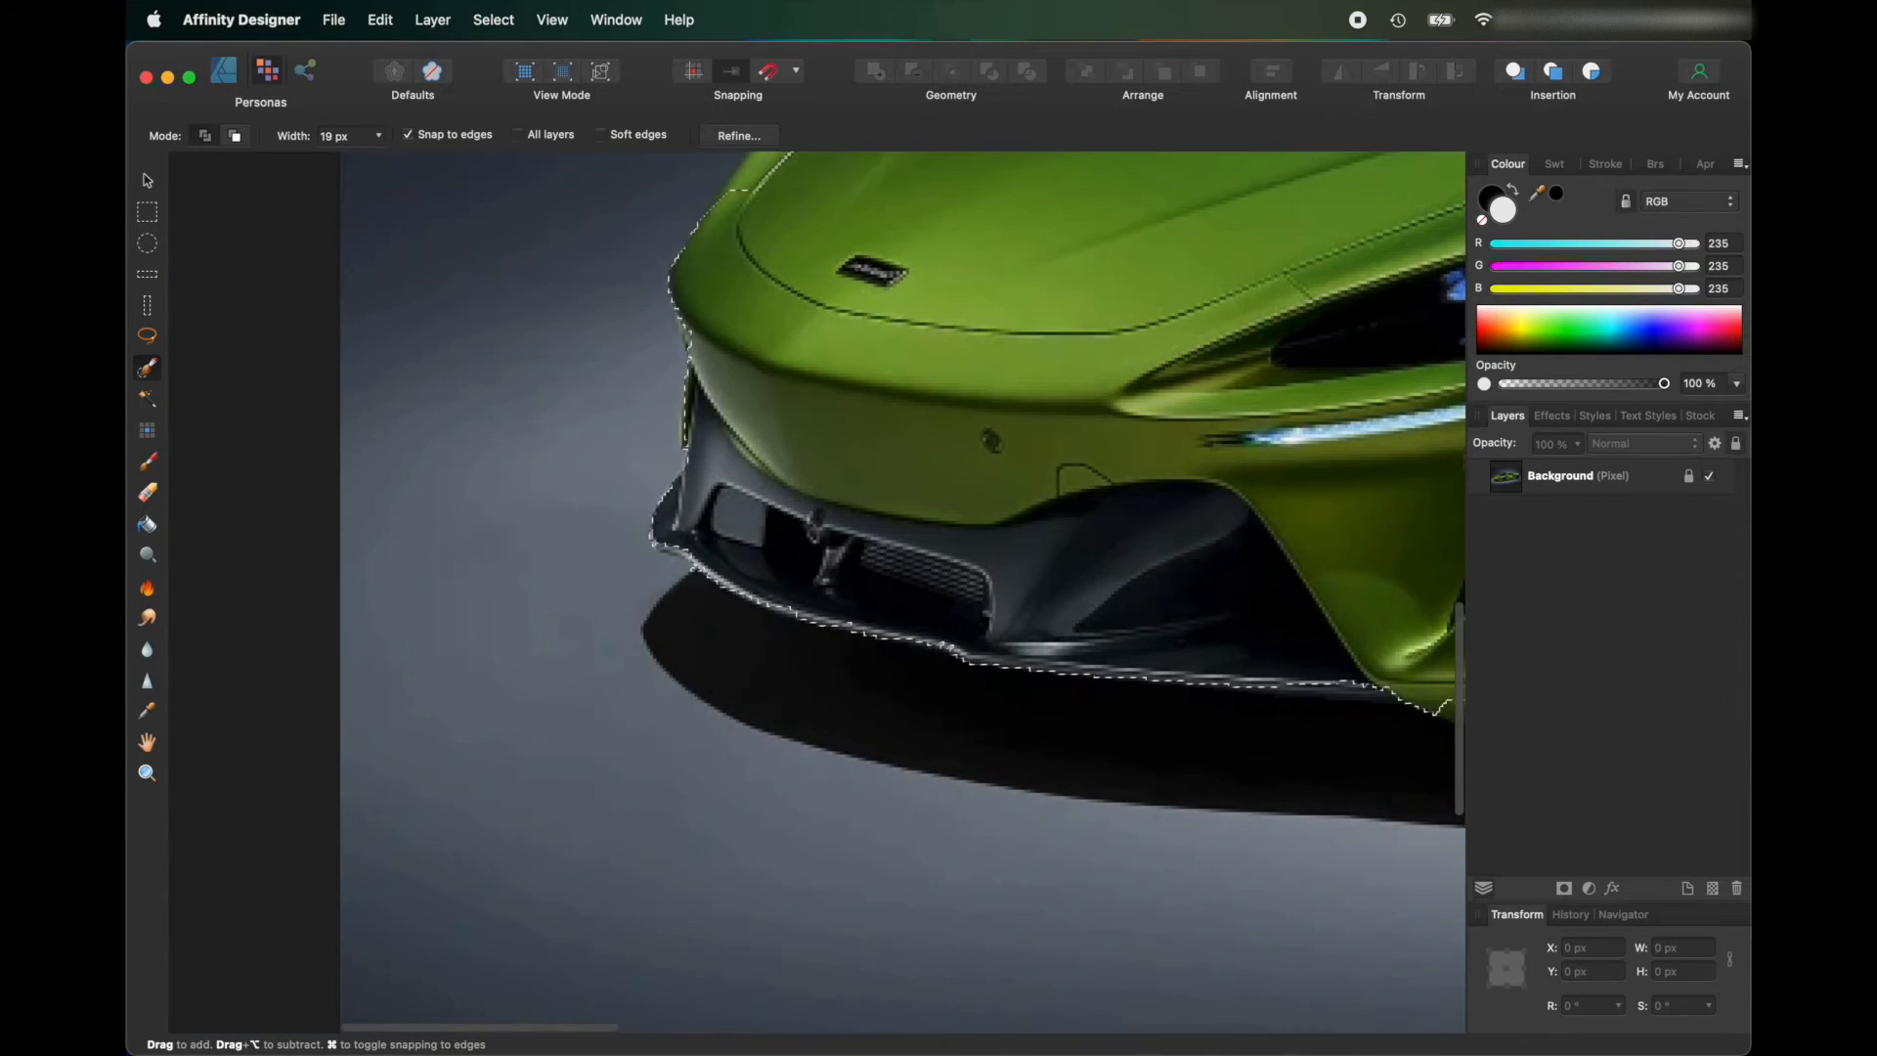
Subtract the front splitter and lower bumper edge from the selection so it follows the bodywork.
left_click(233, 136)
left_click_drag(716, 542, 713, 546)
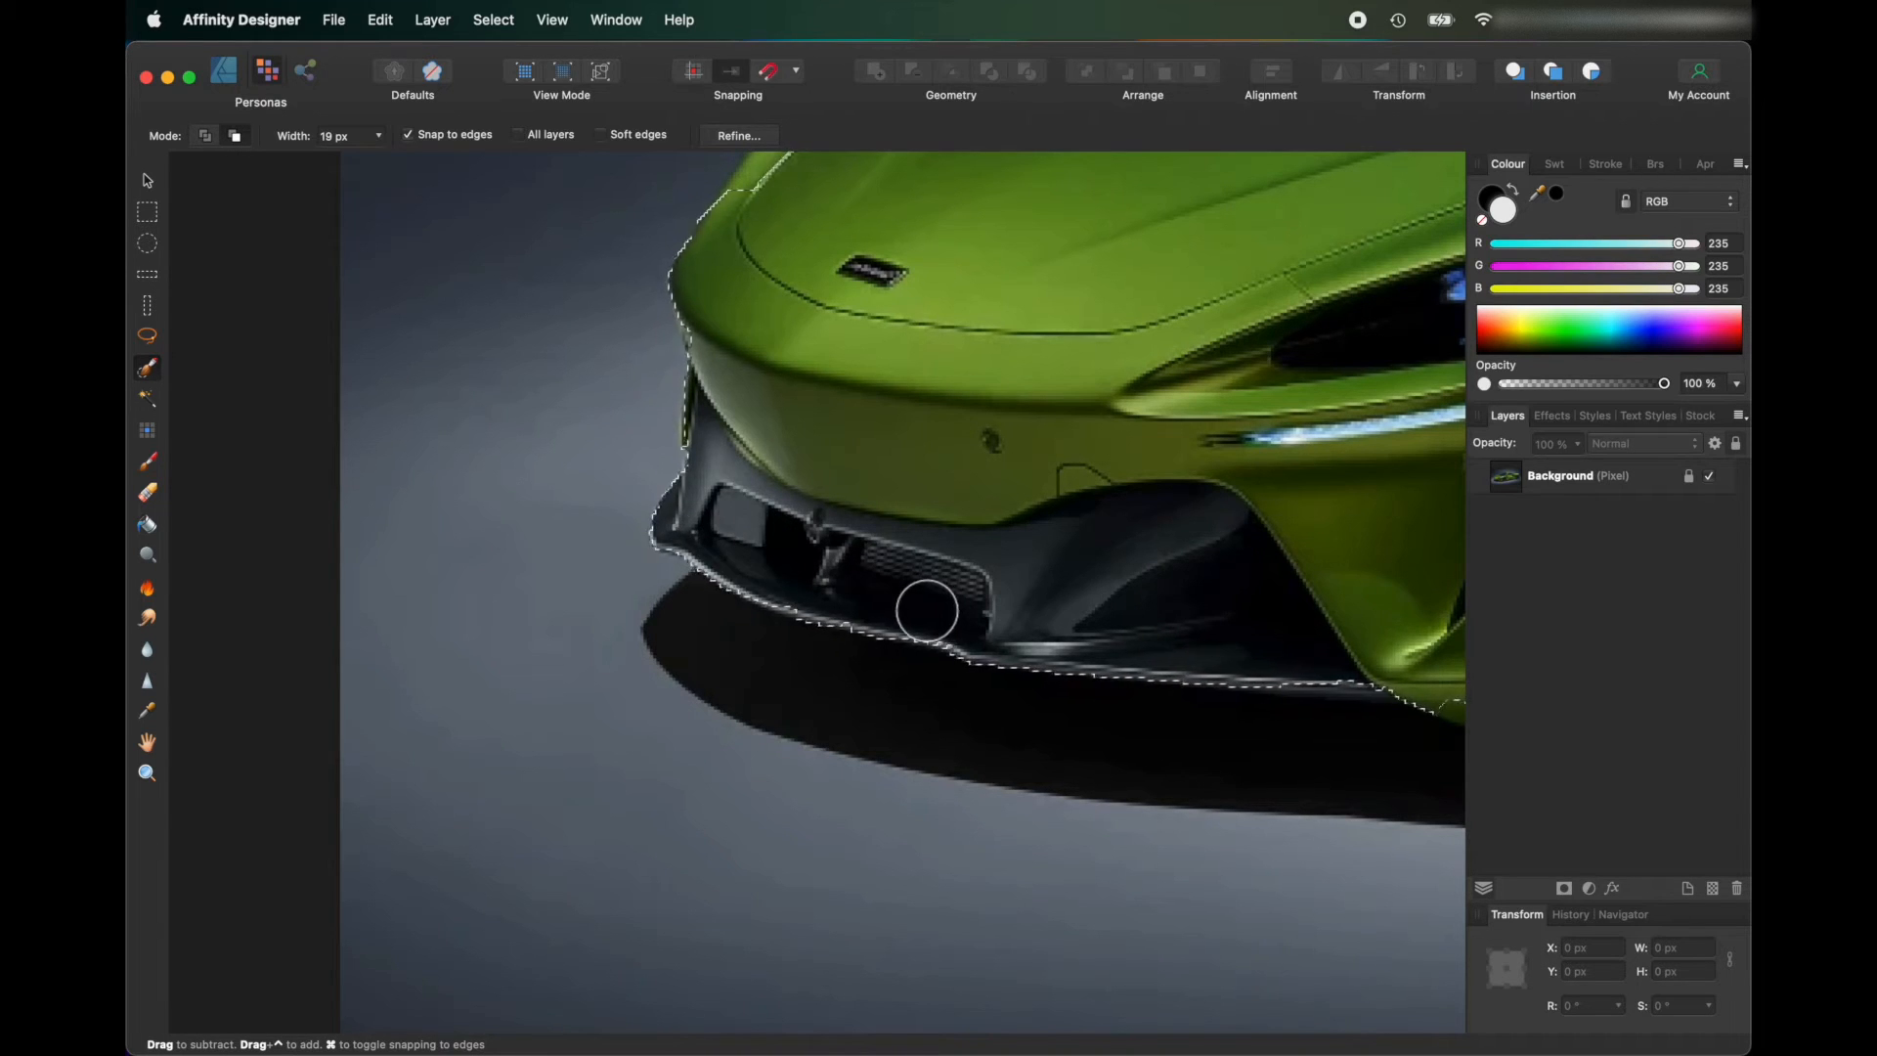
scroll(880, 587, "right", 5)
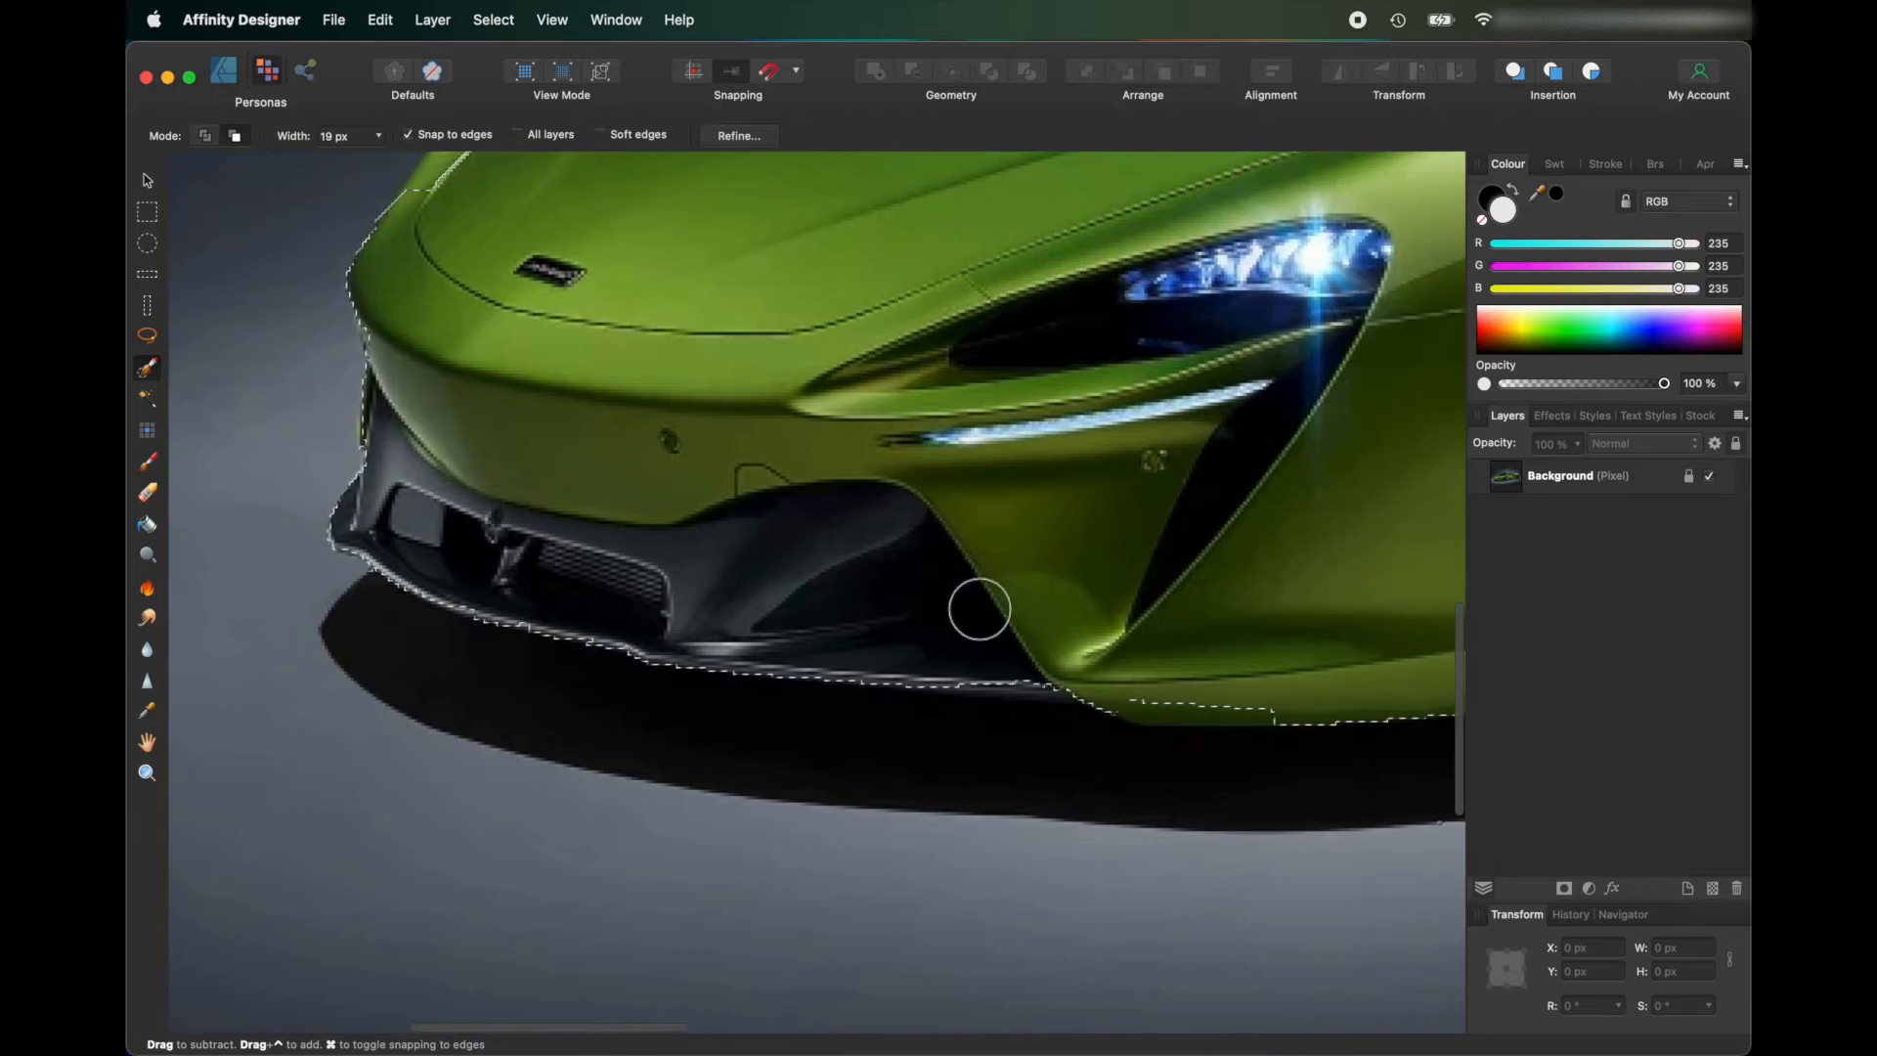
scroll(1048, 649, "right", 2)
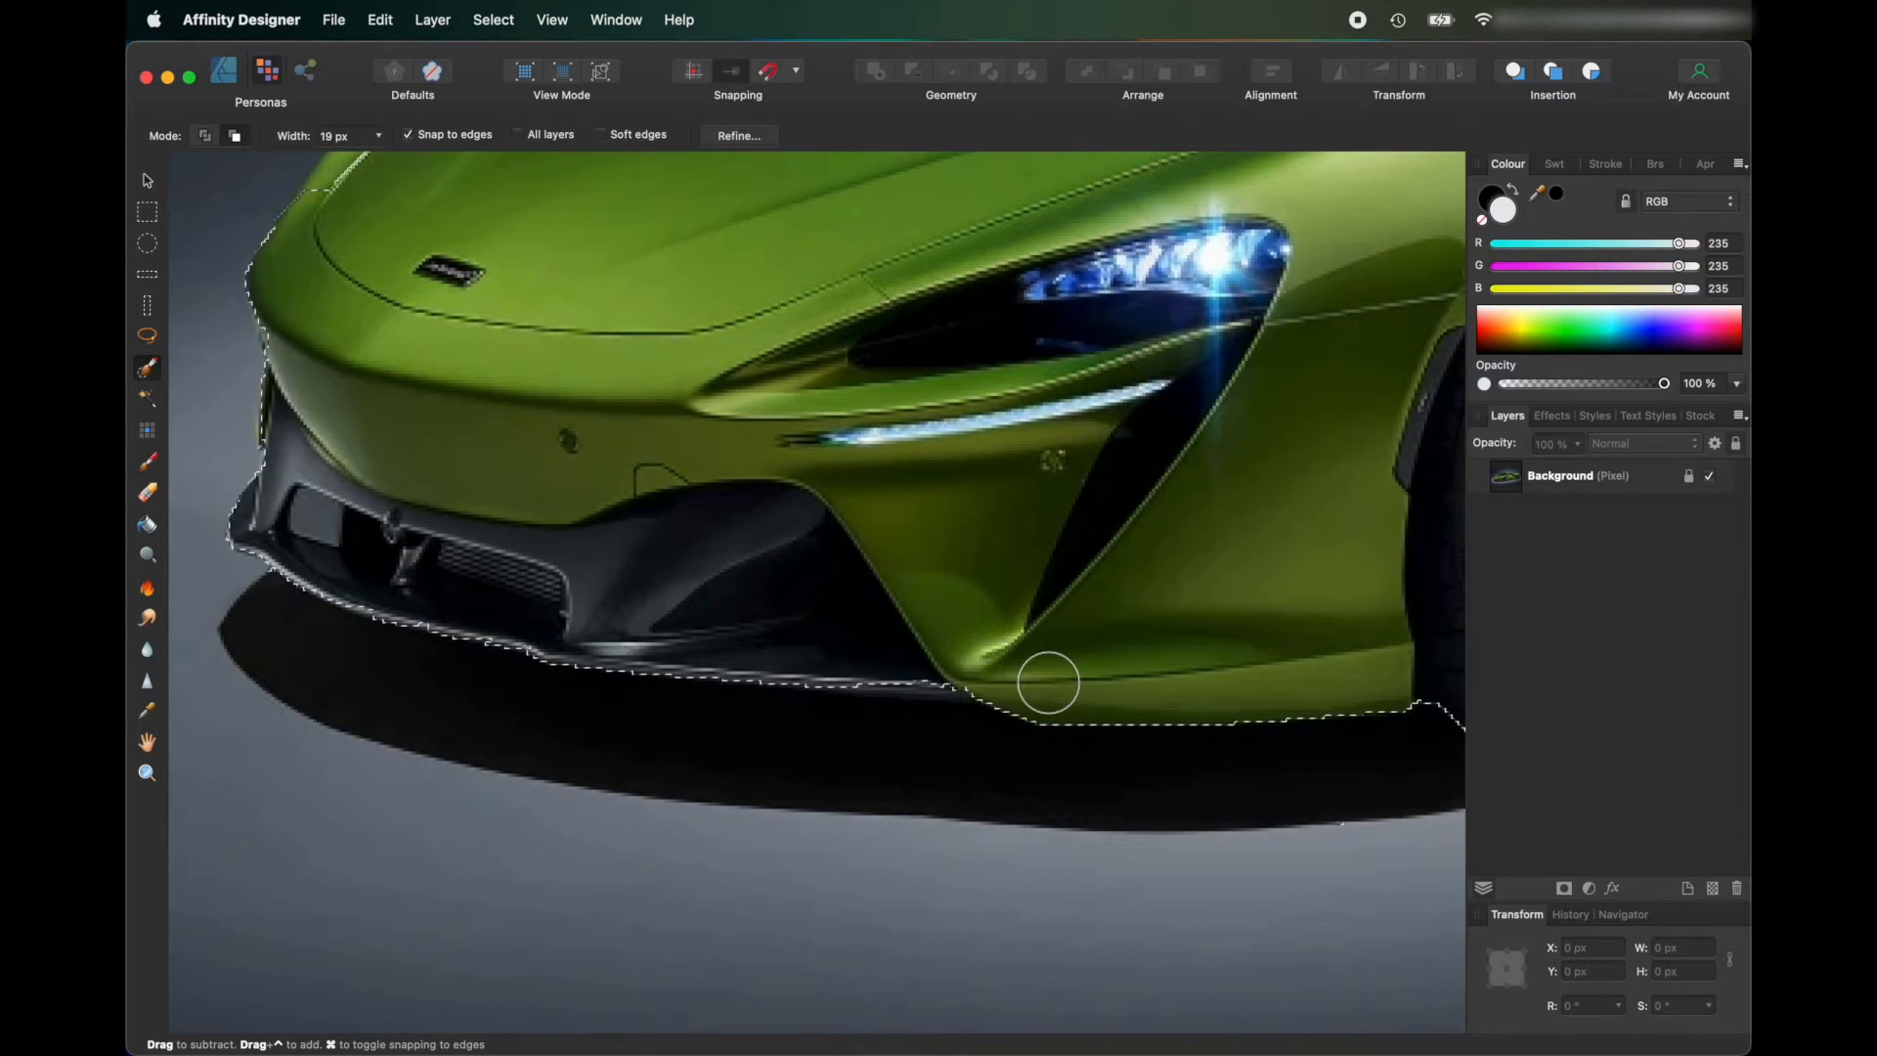
scroll(790, 577, "right", 2)
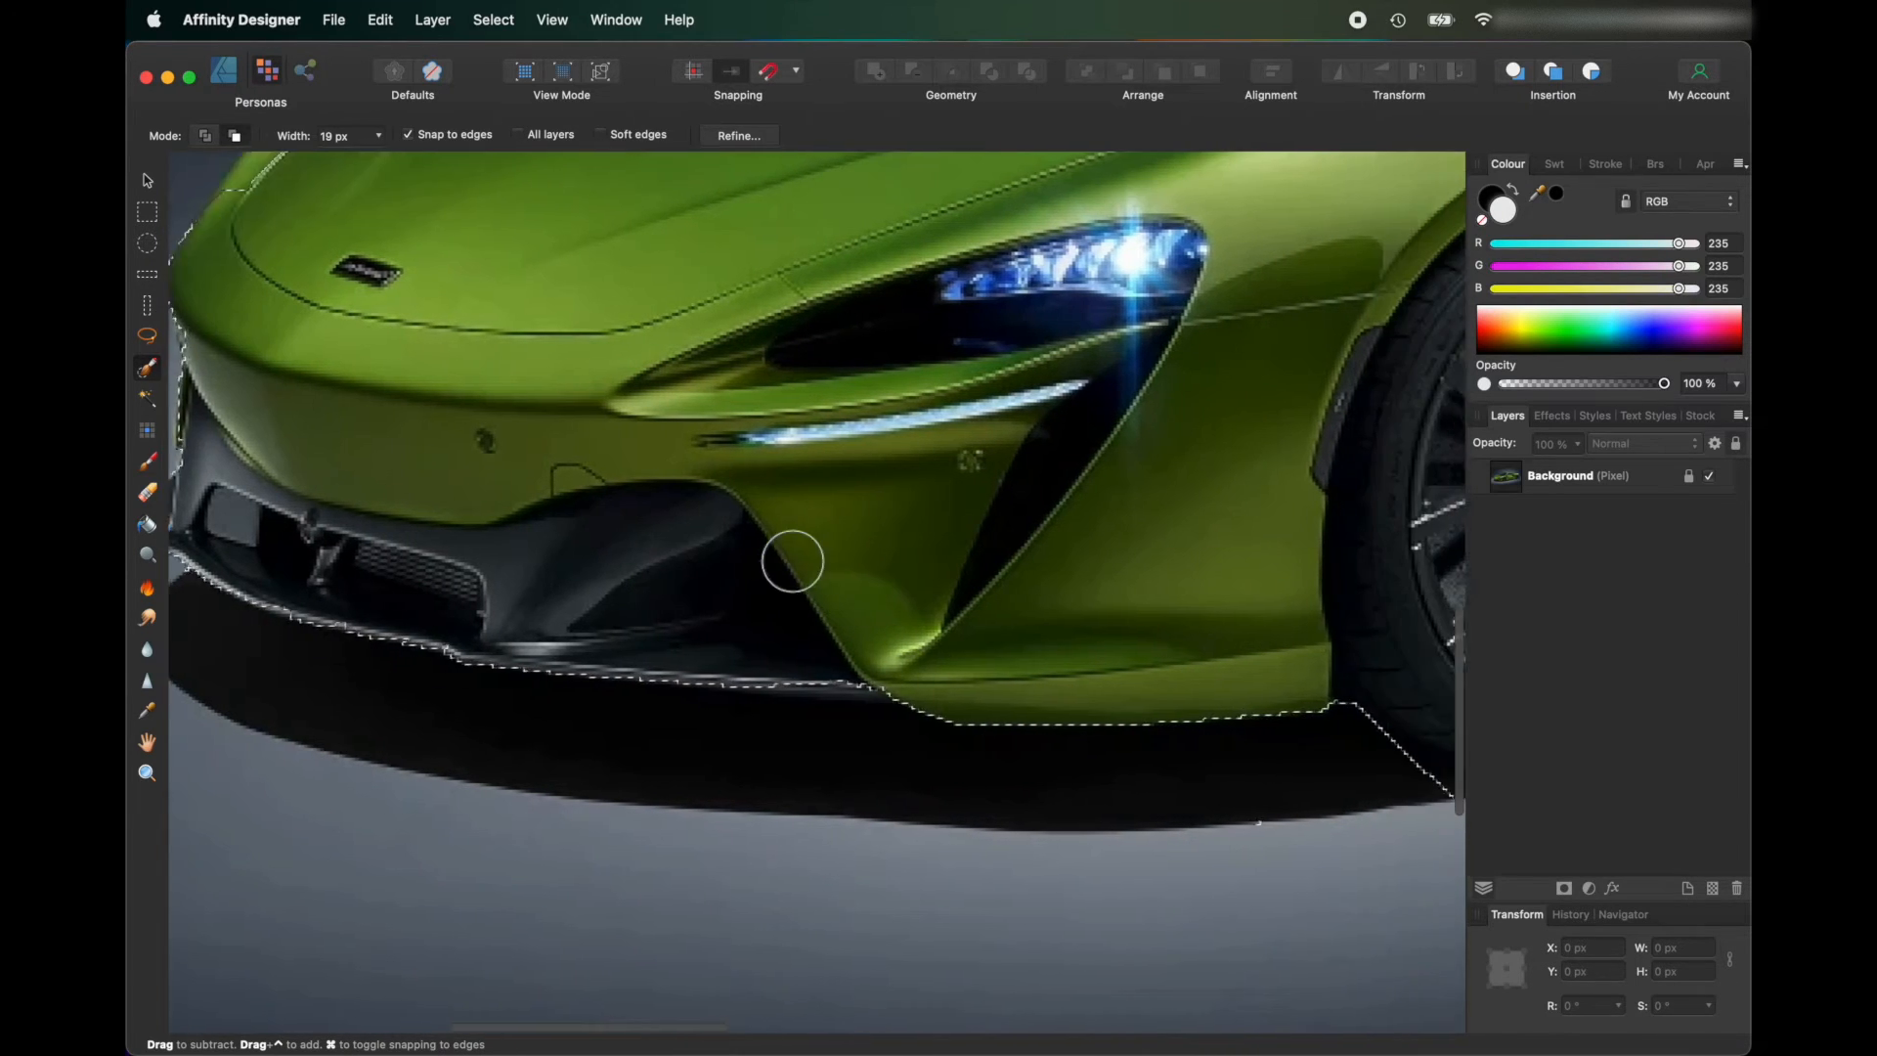
Subtract the bottom of the front tyre from the selection and add the shadow just behind the front wheel.
scroll(792, 562, "right", 7)
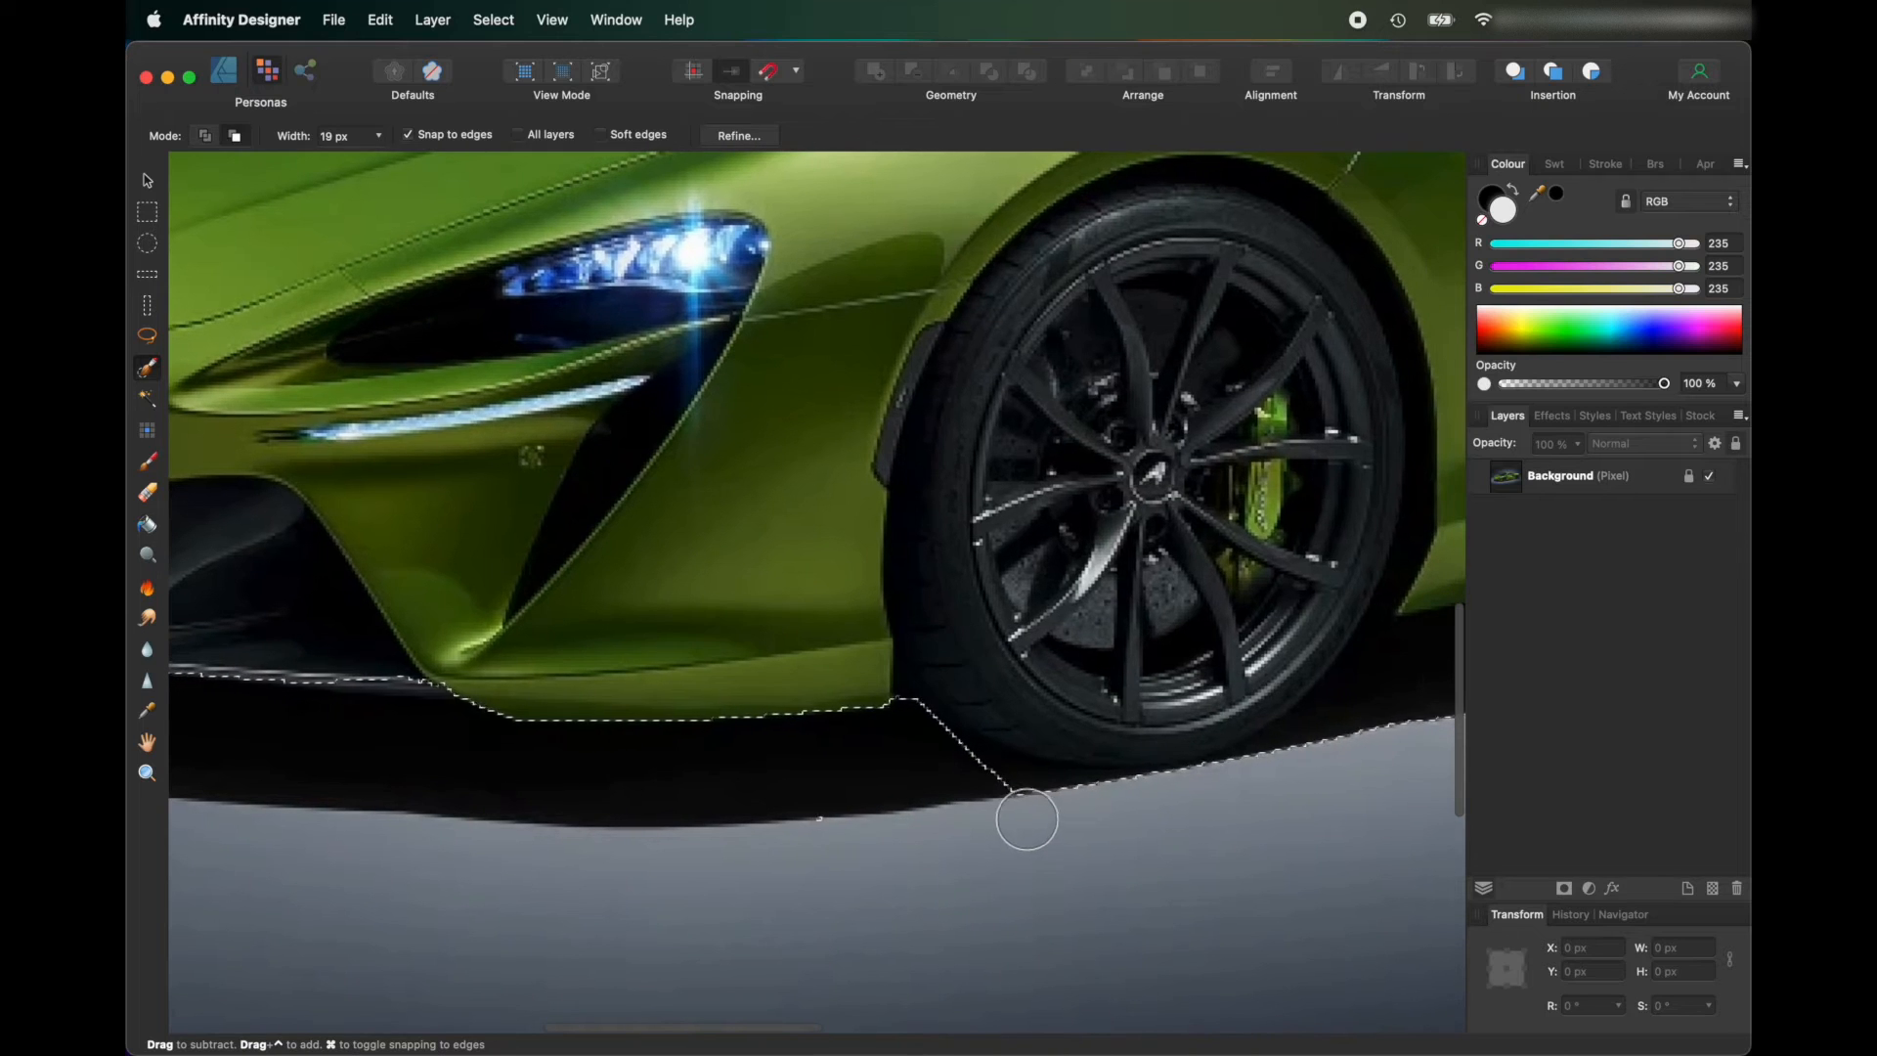
mouse_move(1027, 819)
left_mouse_down()
mouse_move(1101, 824)
mouse_move(1065, 848)
mouse_move(1070, 815)
mouse_move(1019, 807)
mouse_move(1088, 813)
mouse_move(969, 786)
mouse_move(919, 738)
mouse_move(1160, 752)
mouse_move(752, 715)
mouse_move(885, 747)
mouse_move(963, 661)
mouse_move(1289, 631)
left_mouse_up()
left_click(213, 135)
scroll(1077, 737, "right", 3)
scroll(1077, 737, "right", 5)
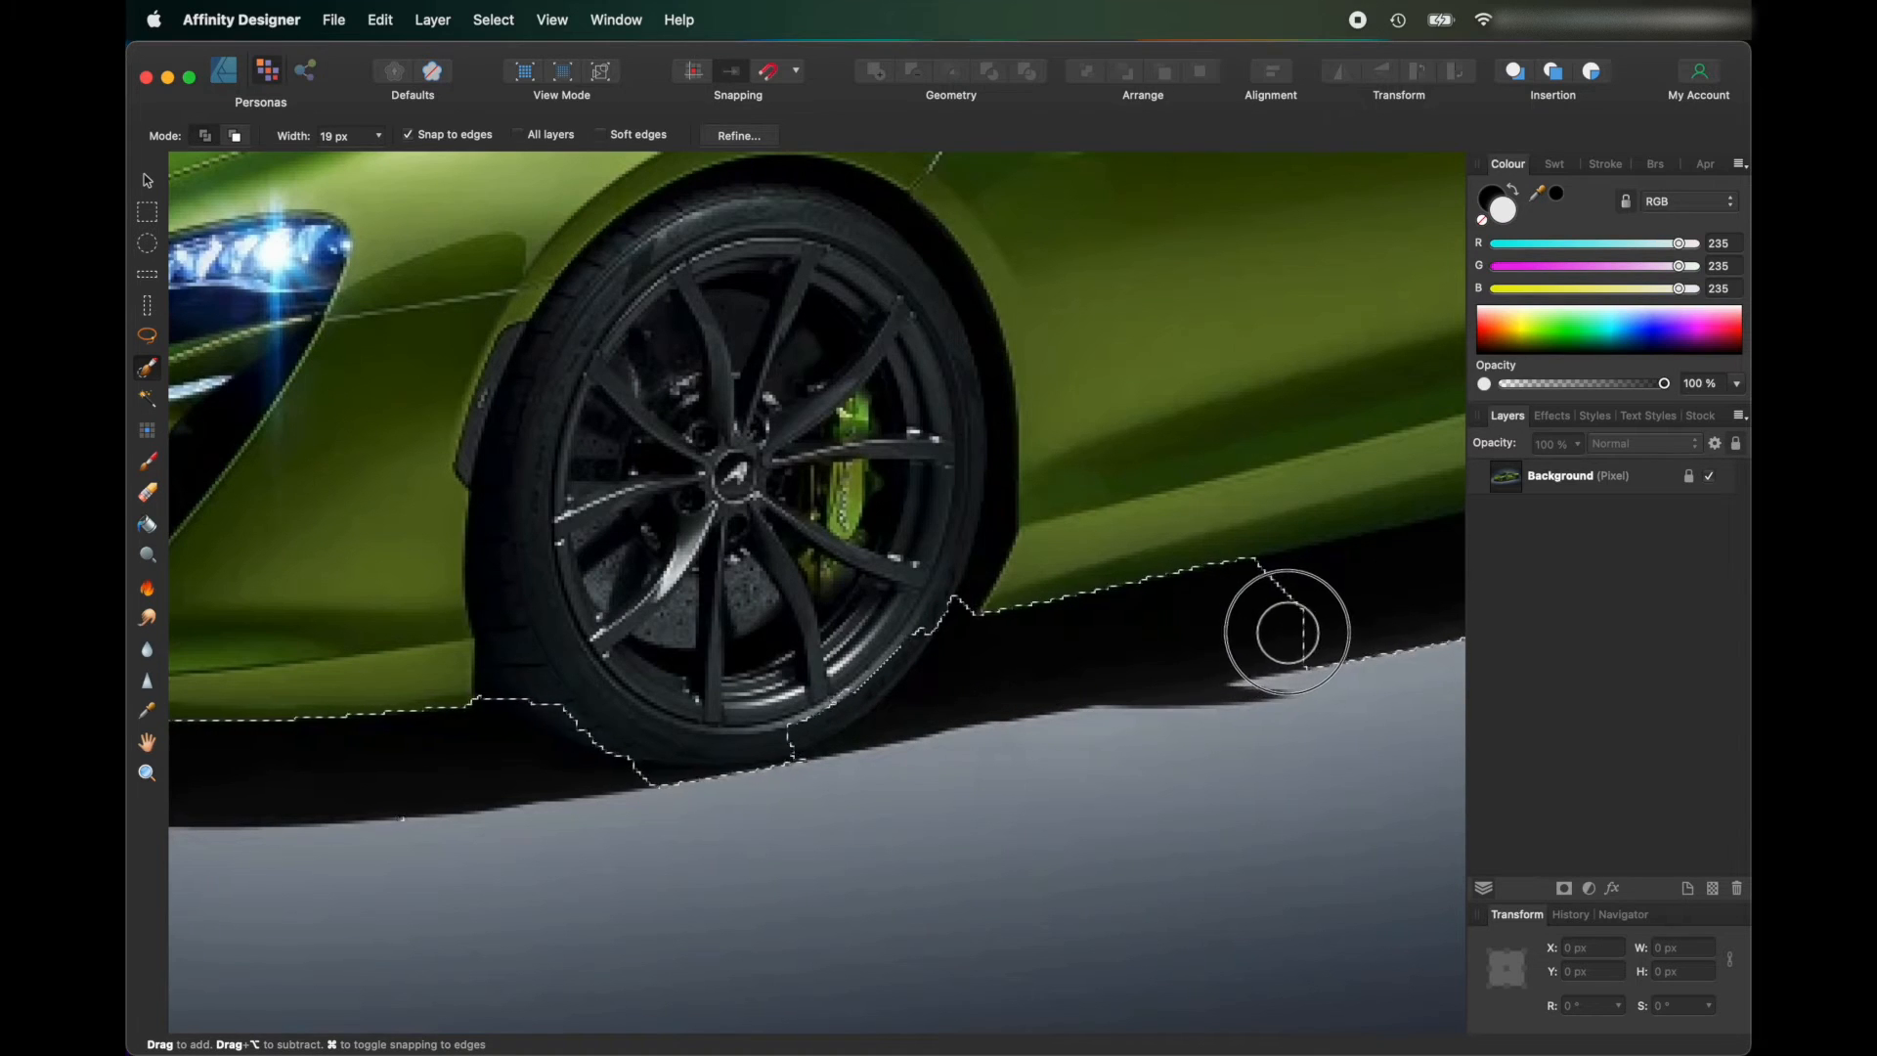
Subtract the rear lower edge of the front tyre and rim from the selection.
scroll(1140, 637, "right", 5)
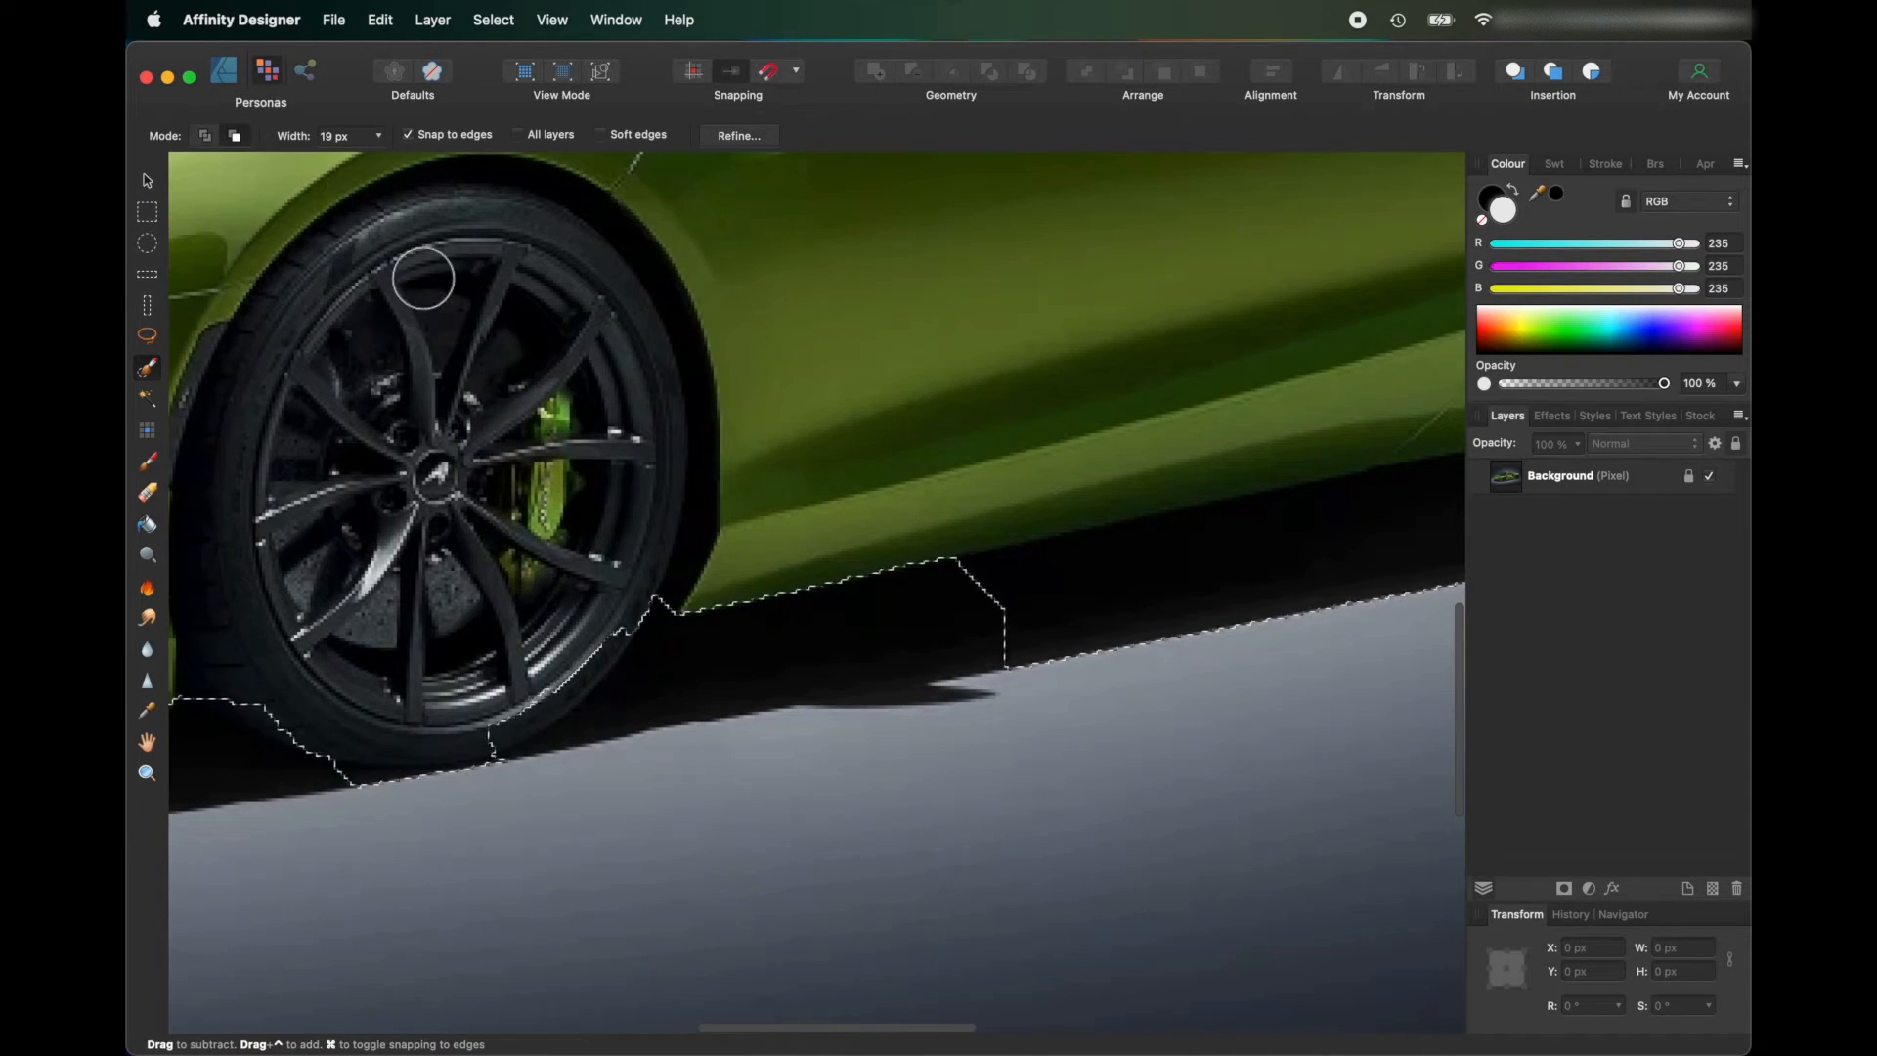
left_click_drag(494, 699, 620, 587)
scroll(645, 590, "right", 8)
scroll(646, 591, "left", 3)
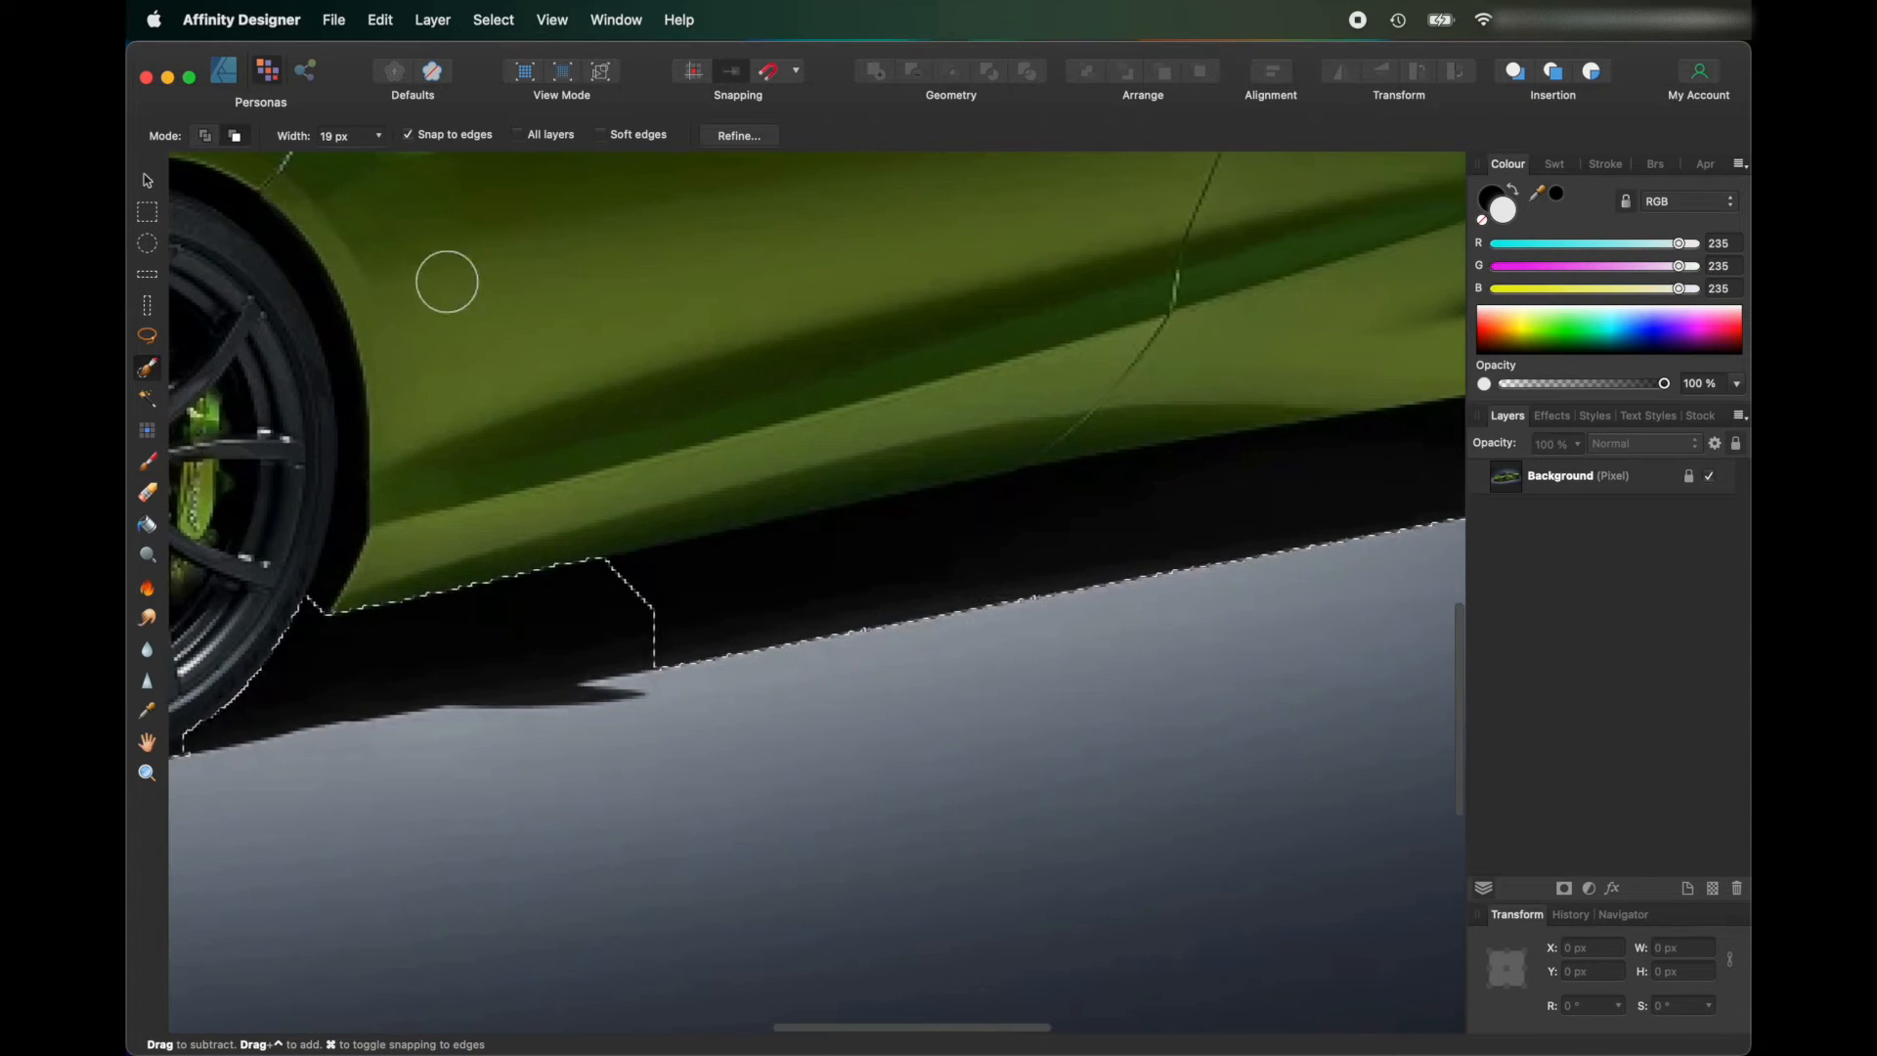
Add the shadow beneath the side sill to the selection, from the front wheel to the rear wheel.
left_click(217, 138)
scroll(574, 607, "right", 2)
mouse_move(574, 607)
left_mouse_down()
mouse_move(1126, 533)
mouse_move(1031, 512)
left_mouse_up()
scroll(850, 519, "up", 5)
scroll(779, 502, "right", 5)
mouse_move(829, 775)
left_mouse_down()
mouse_move(1190, 720)
mouse_move(1236, 733)
left_mouse_up()
scroll(1115, 683, "right", 4)
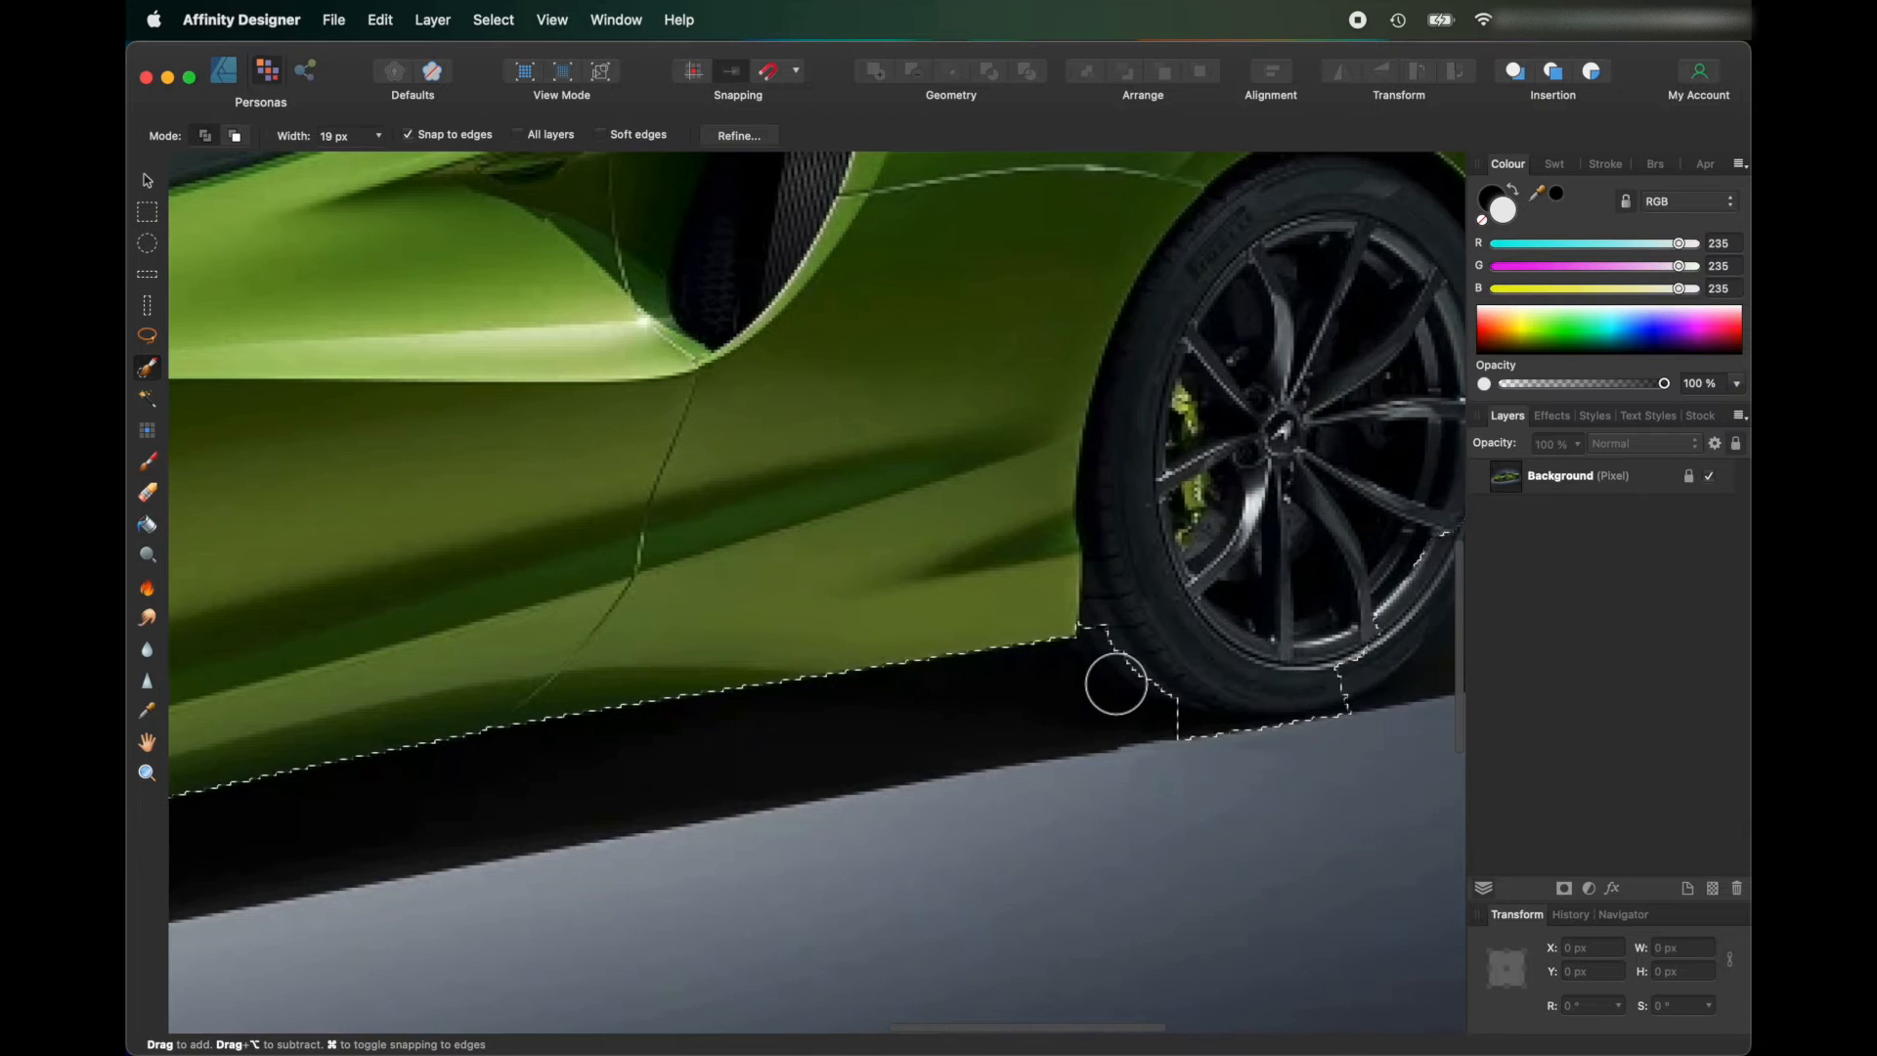
scroll(1236, 729, "right", 4)
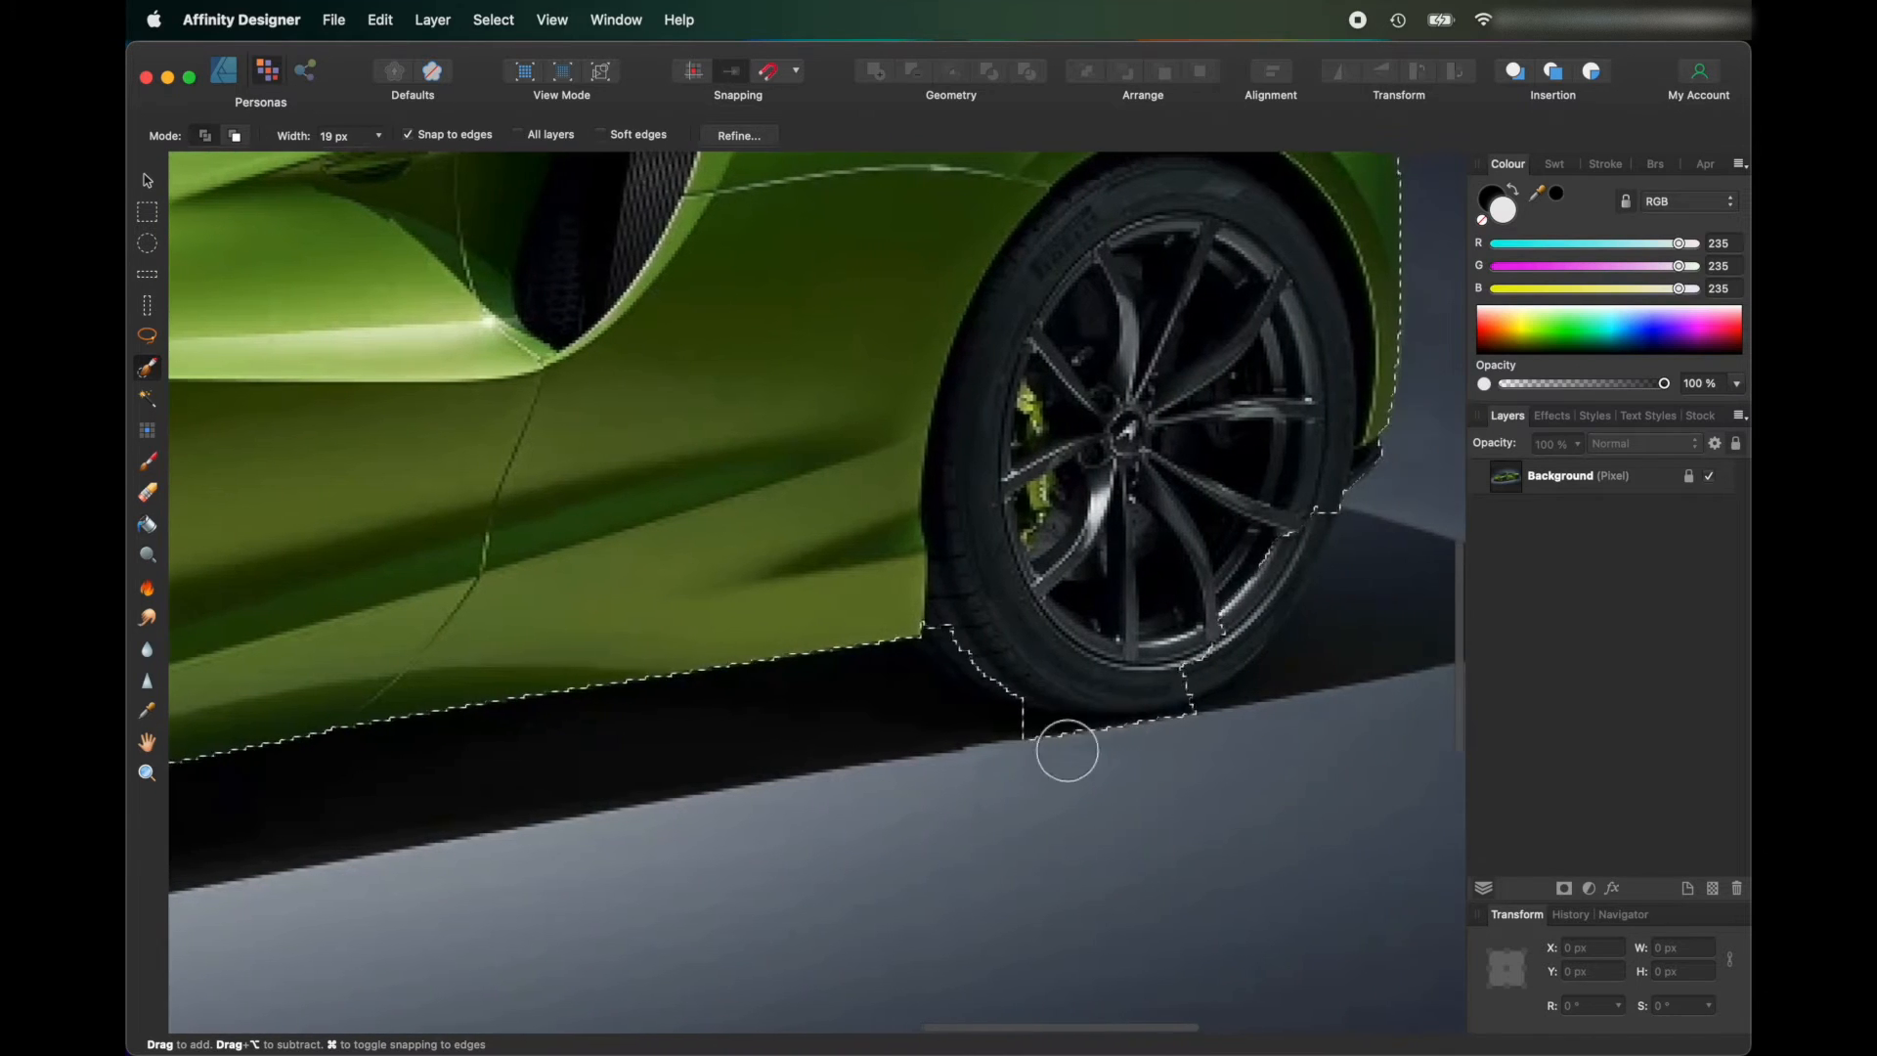
Subtract the bottom edge of the rear tyre from the selection and add the shadow behind the rear wheel.
left_click(233, 135)
mouse_move(1017, 743)
left_mouse_down()
mouse_move(1044, 751)
mouse_move(976, 742)
mouse_move(1047, 753)
left_mouse_up()
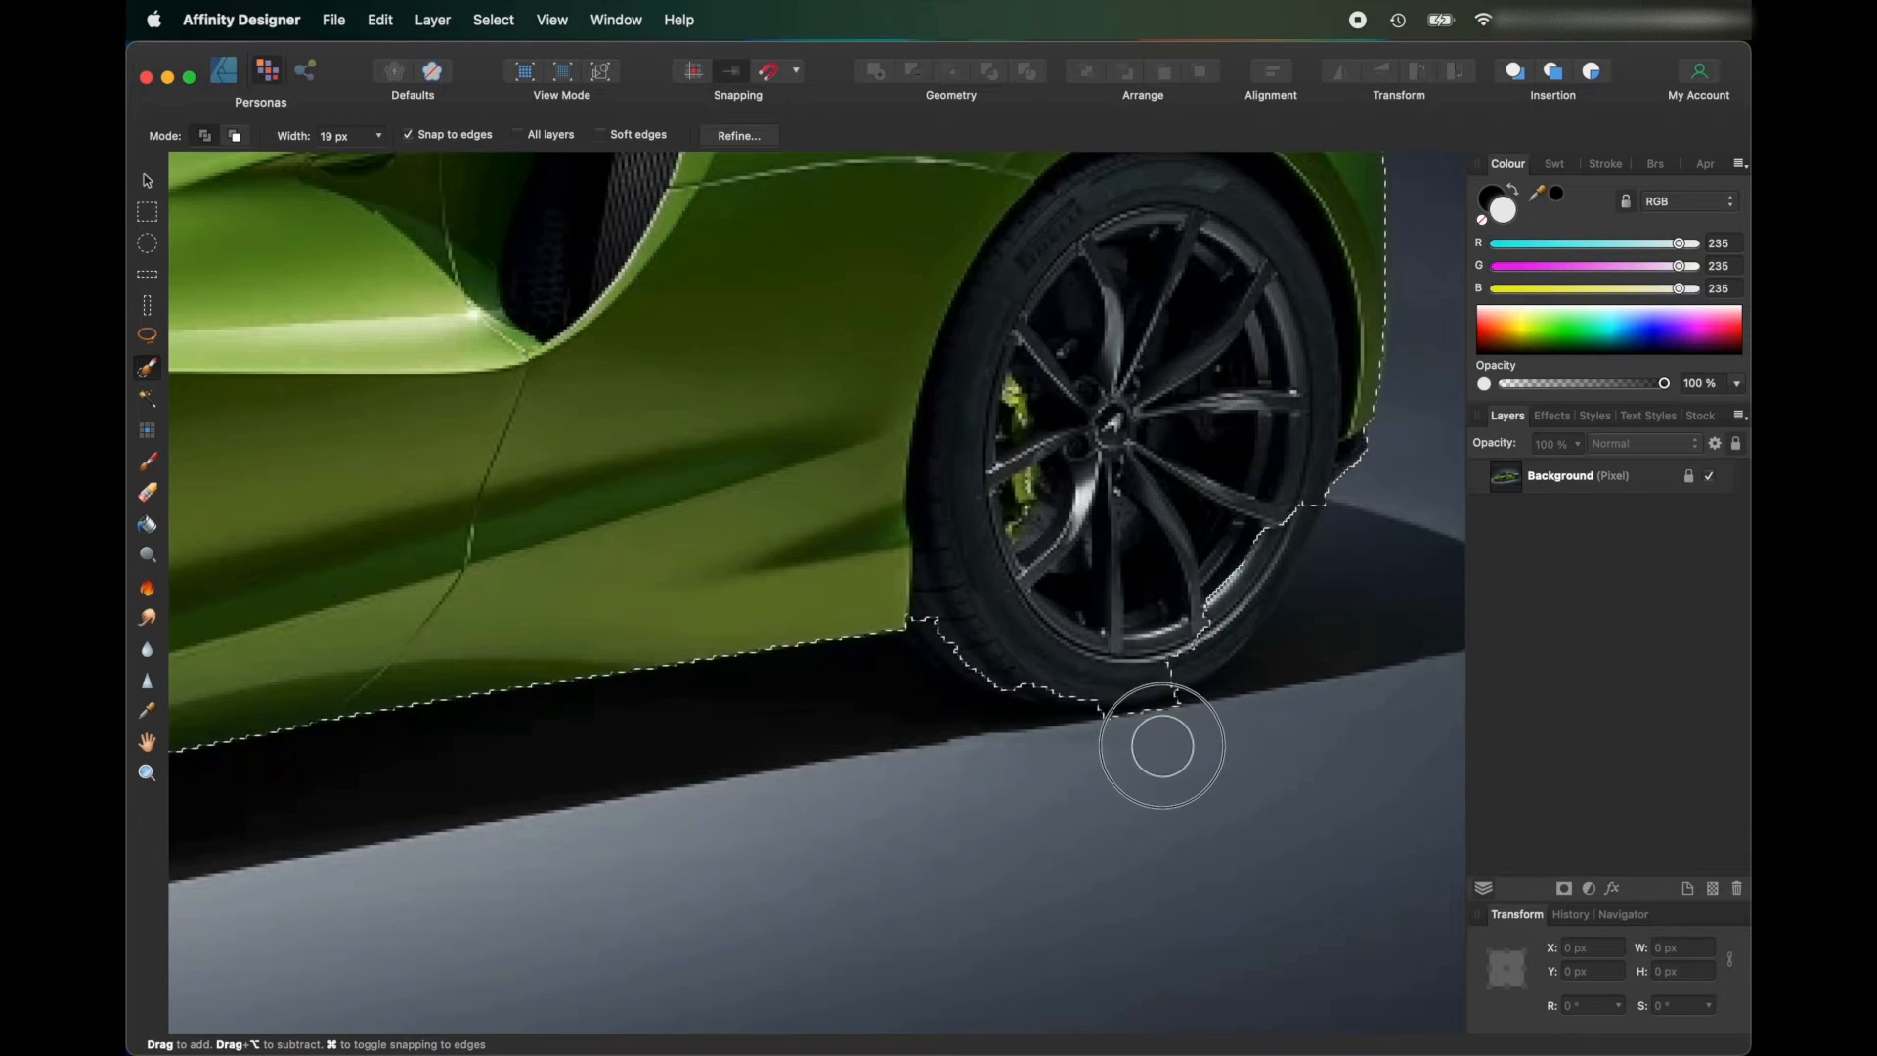
scroll(1177, 684, "left", 1)
left_click_drag(1218, 665, 1232, 668)
Subtract the rear edge of the rear tyre and rim from the selection, and return the brush to add mode.
left_click(231, 135)
mouse_move(1117, 620)
left_mouse_down()
mouse_move(1191, 632)
mouse_move(1260, 548)
mouse_move(1190, 536)
left_mouse_up()
scroll(1097, 528, "right", 5)
scroll(1098, 528, "right", 3)
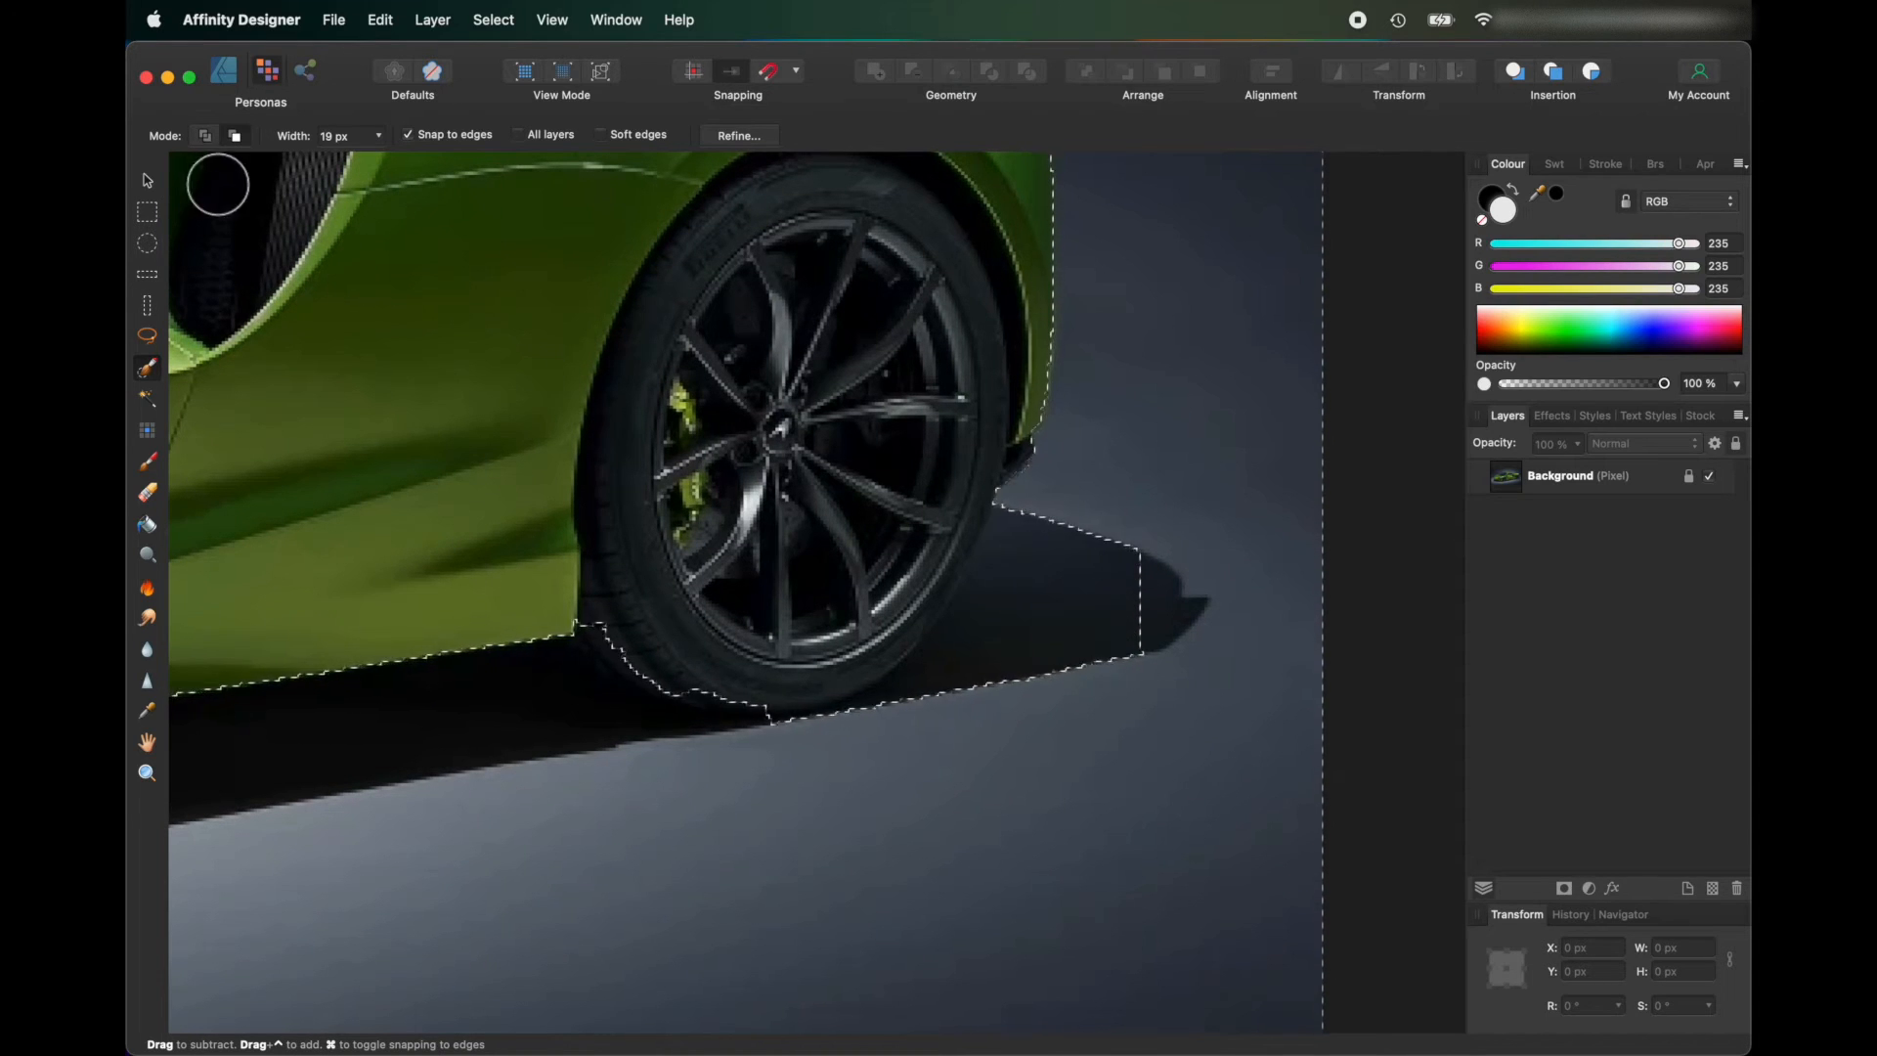
left_click(205, 137)
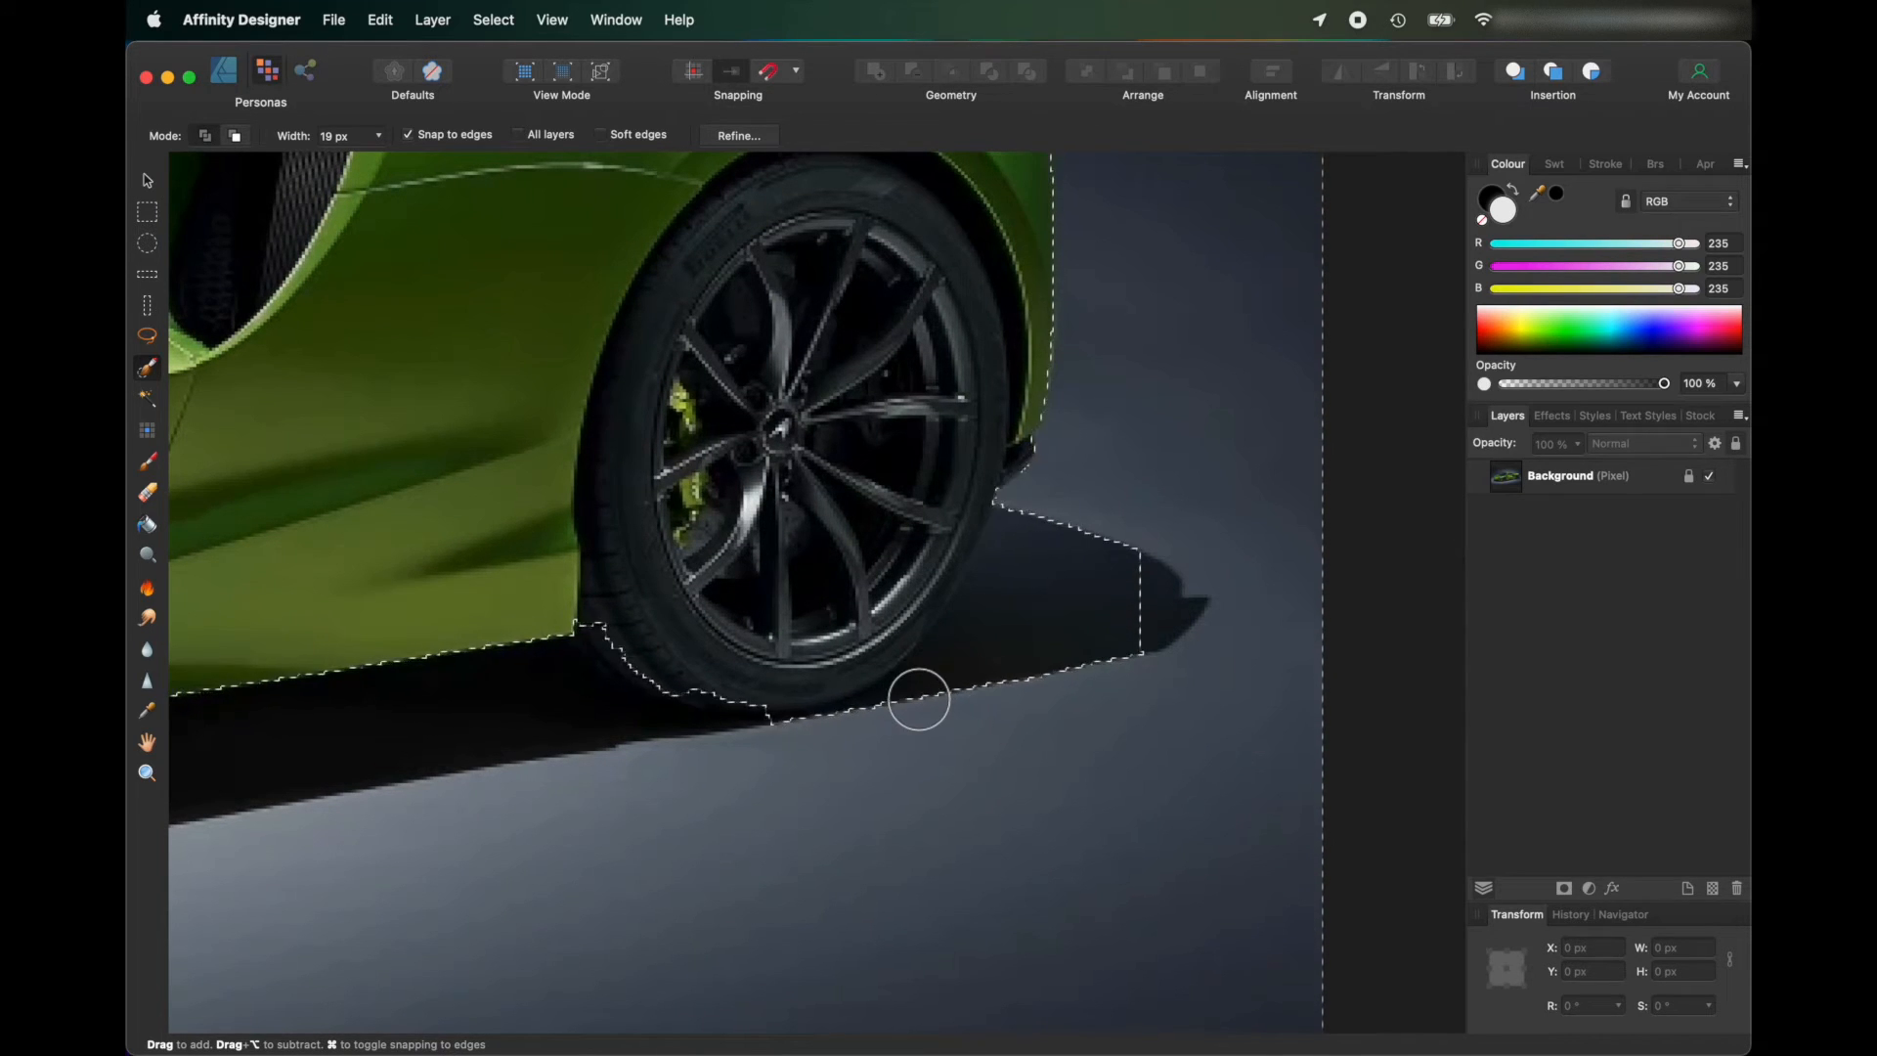
Add the shadow behind the rear wheel and the ground beneath its tyre to the selection.
left_click_drag(973, 646, 986, 627)
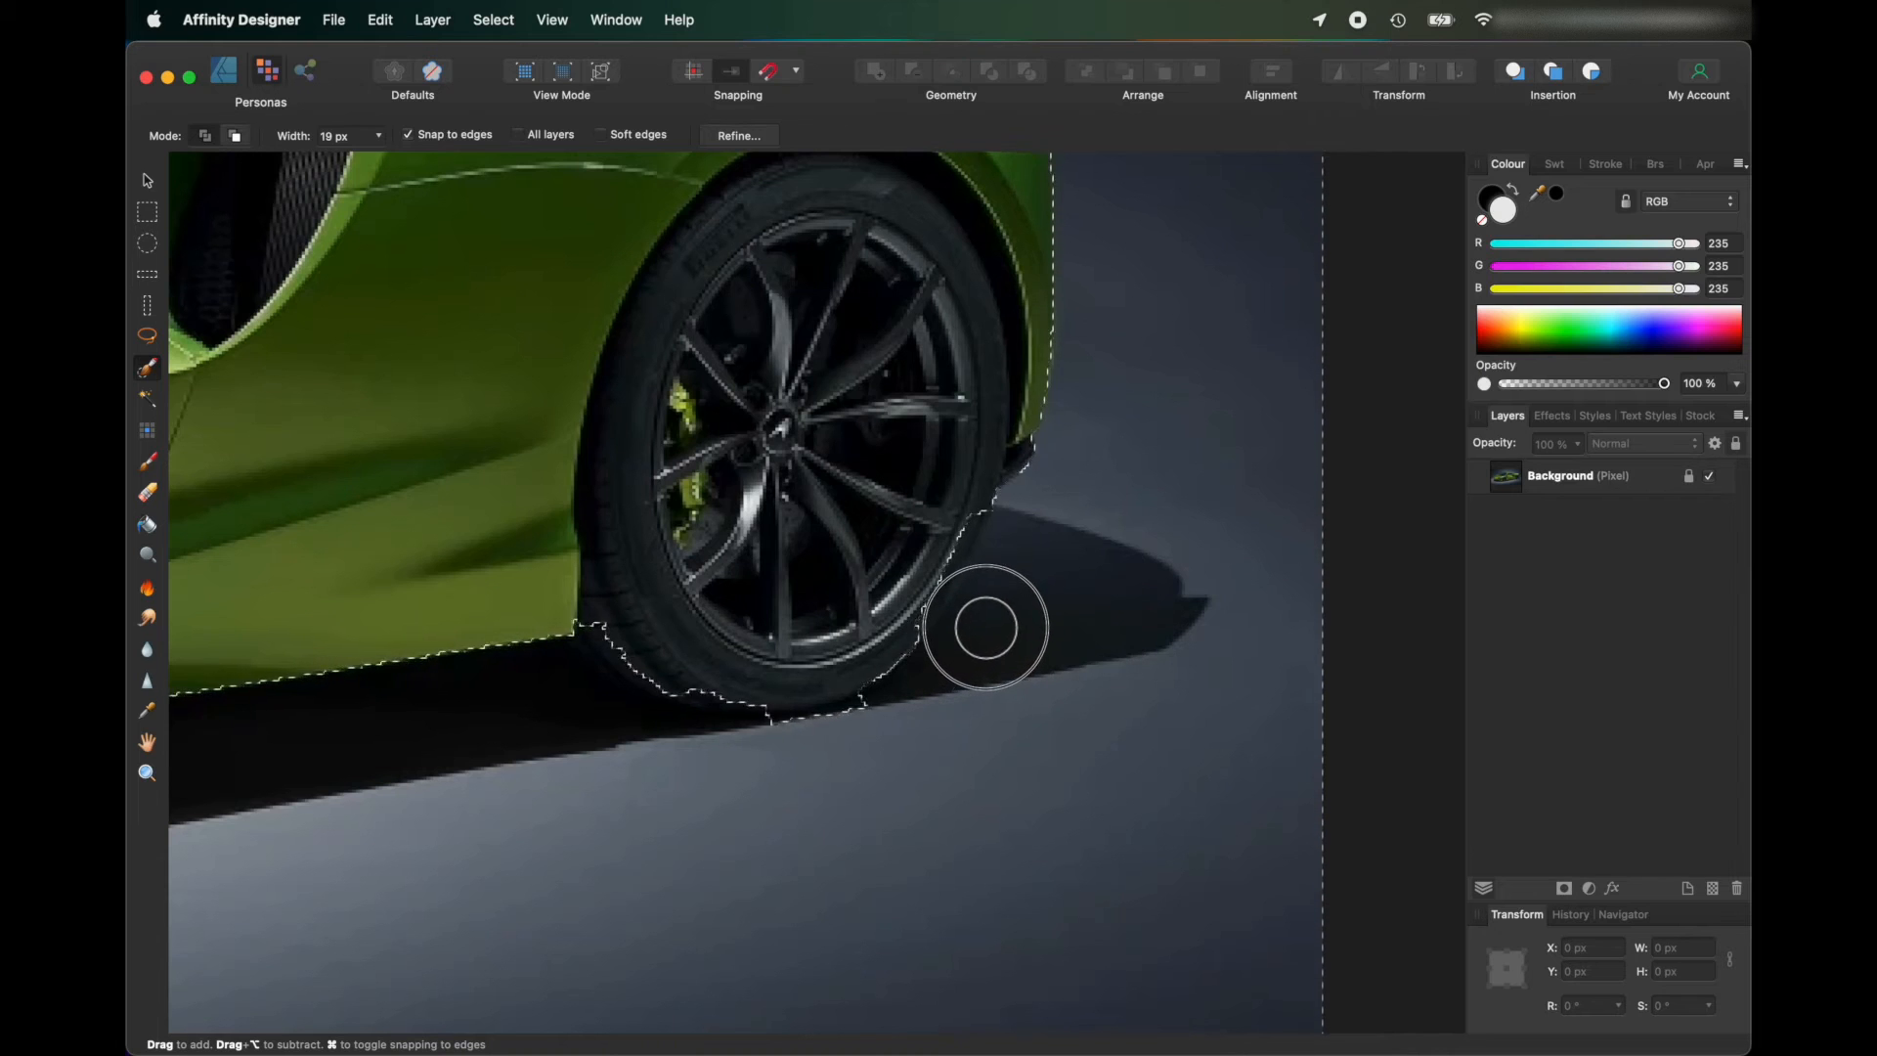
left_click(234, 139)
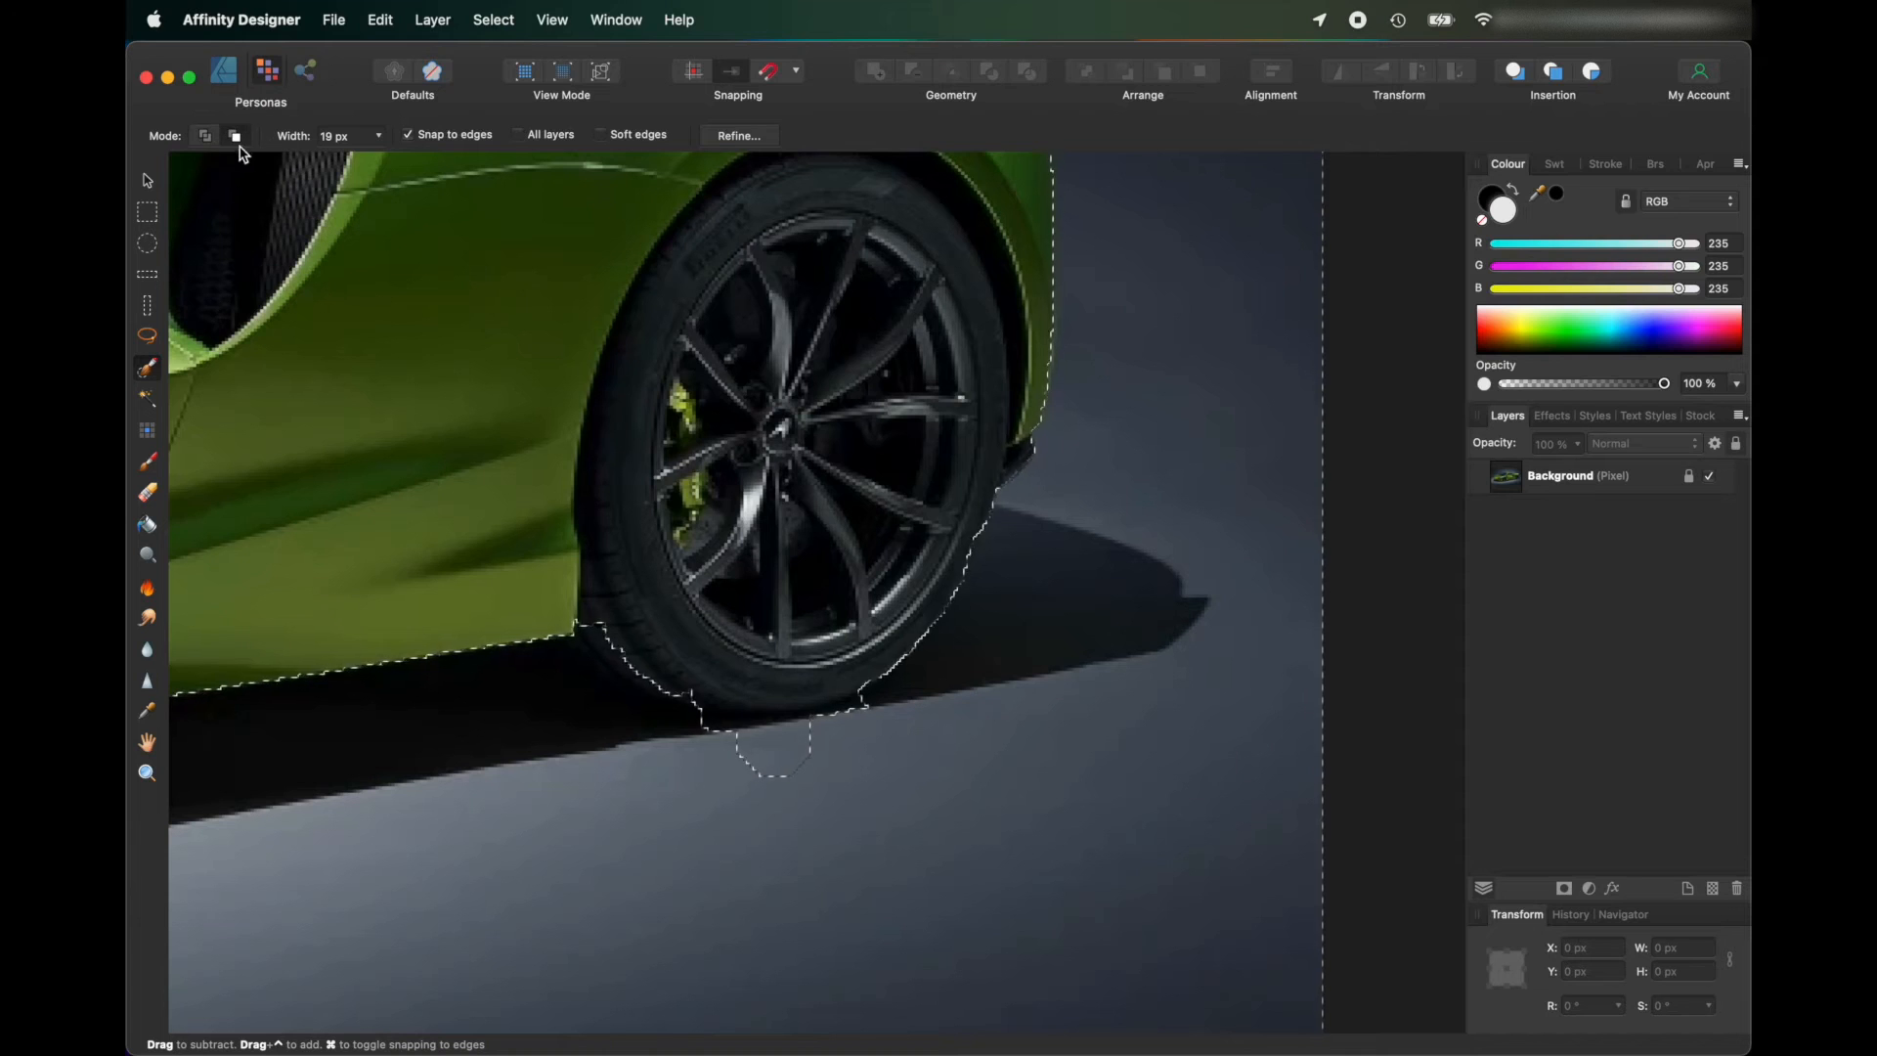
left_click(205, 136)
mouse_move(776, 760)
left_mouse_down()
mouse_move(713, 746)
mouse_move(826, 758)
mouse_move(881, 735)
left_mouse_up()
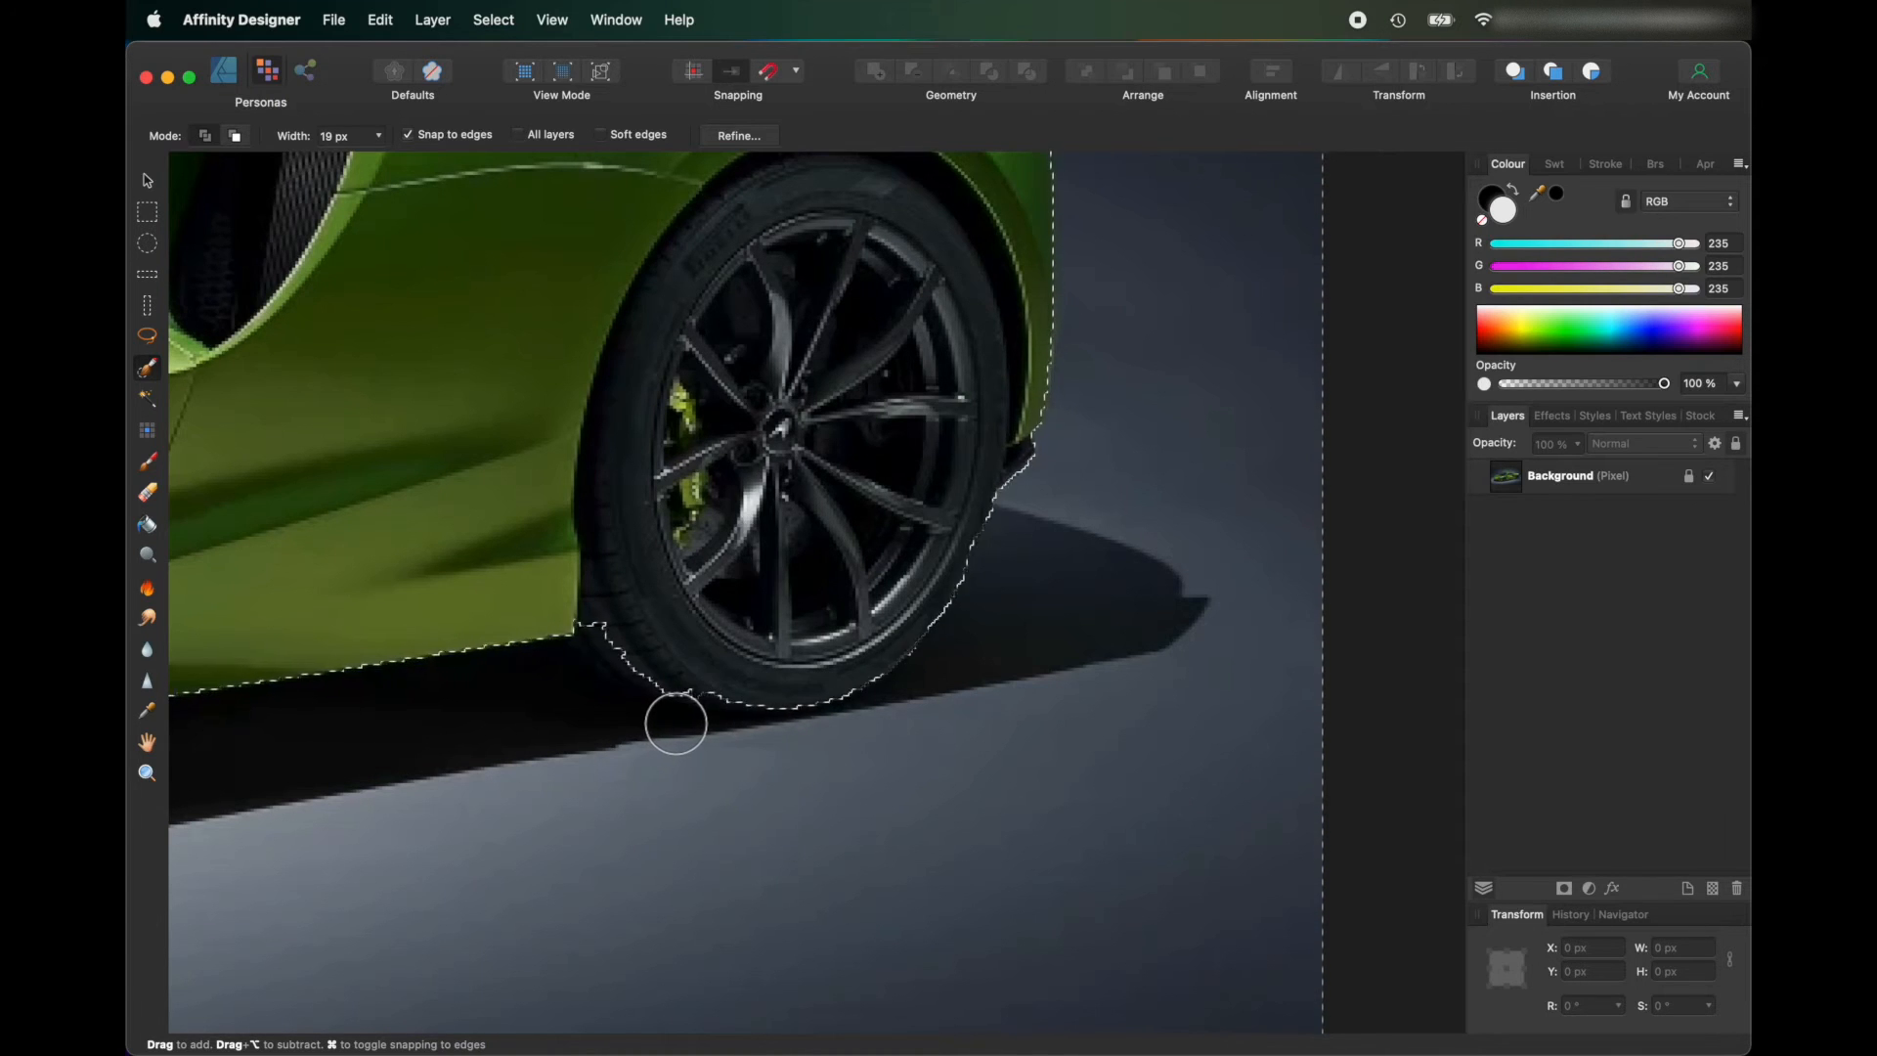
Set the brush width to 12 px and subtract the upper edge of the car's tail from the selection.
scroll(688, 688, "up", 10)
scroll(689, 688, "left", 8)
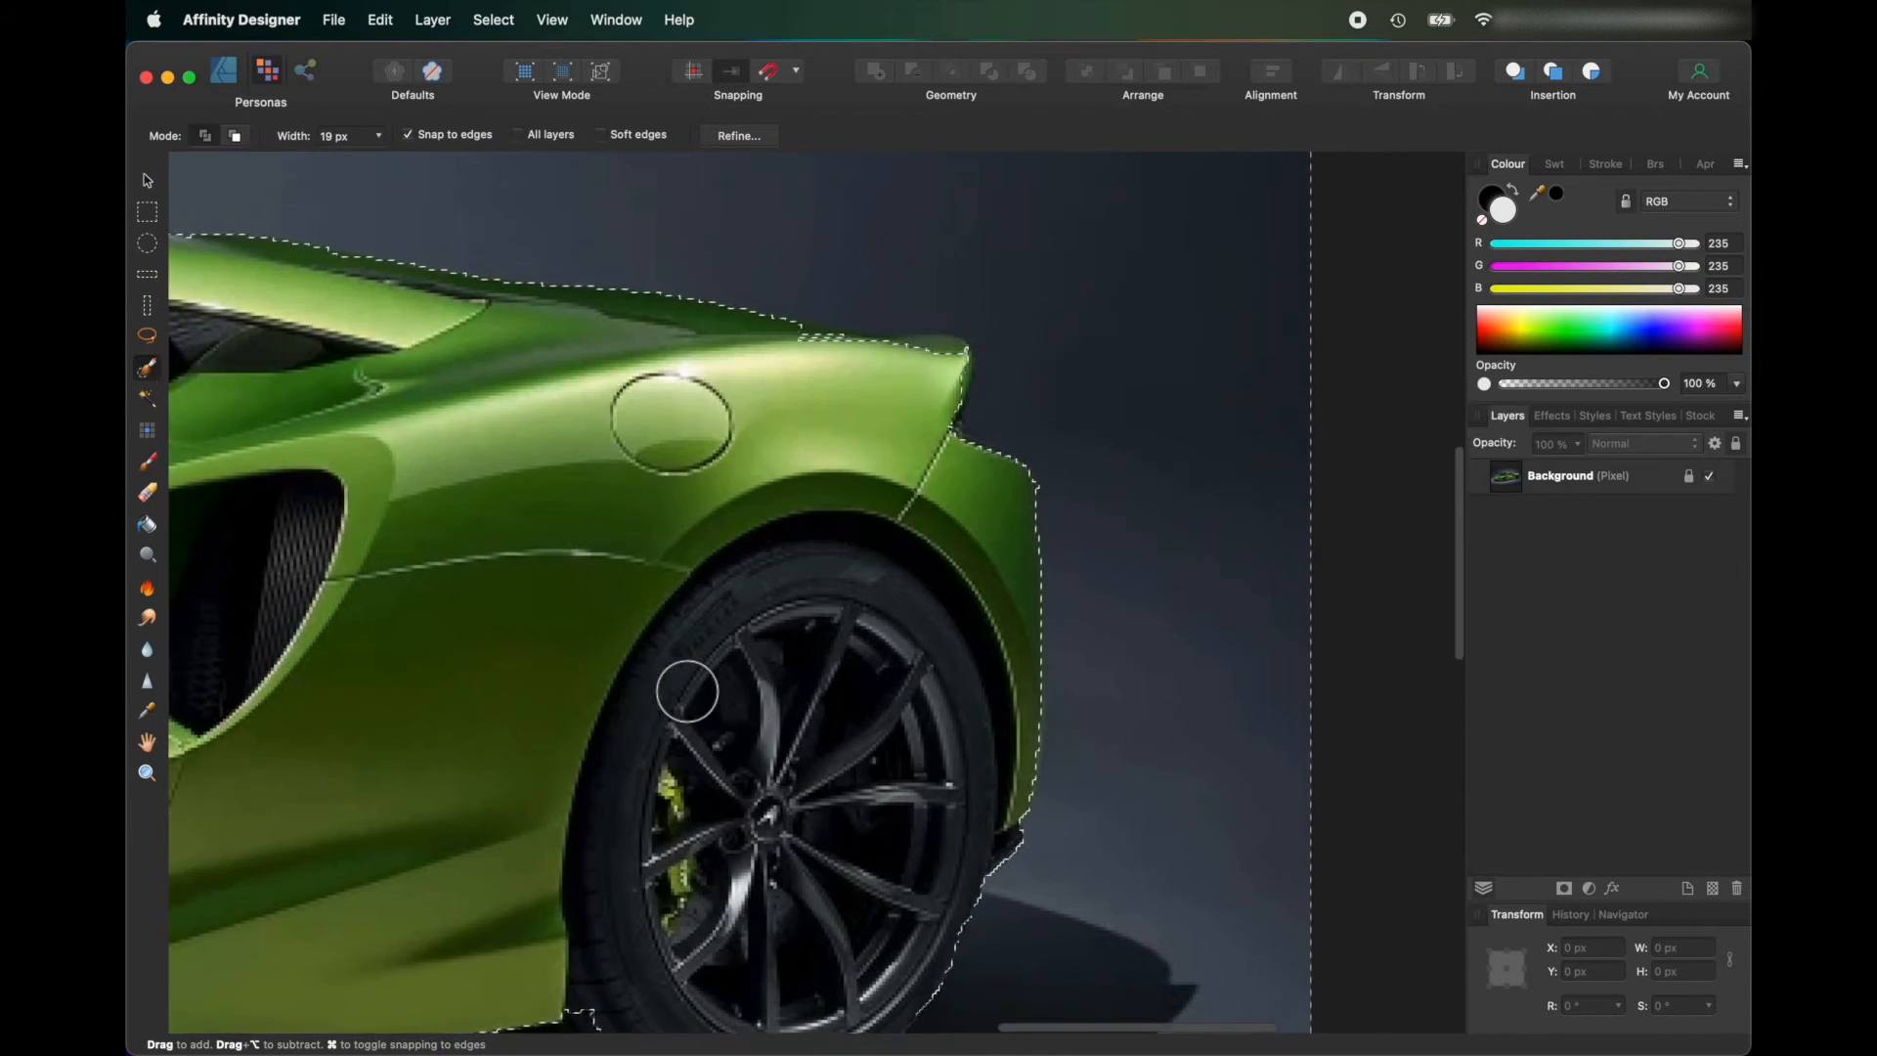
scroll(944, 607, "right", 3)
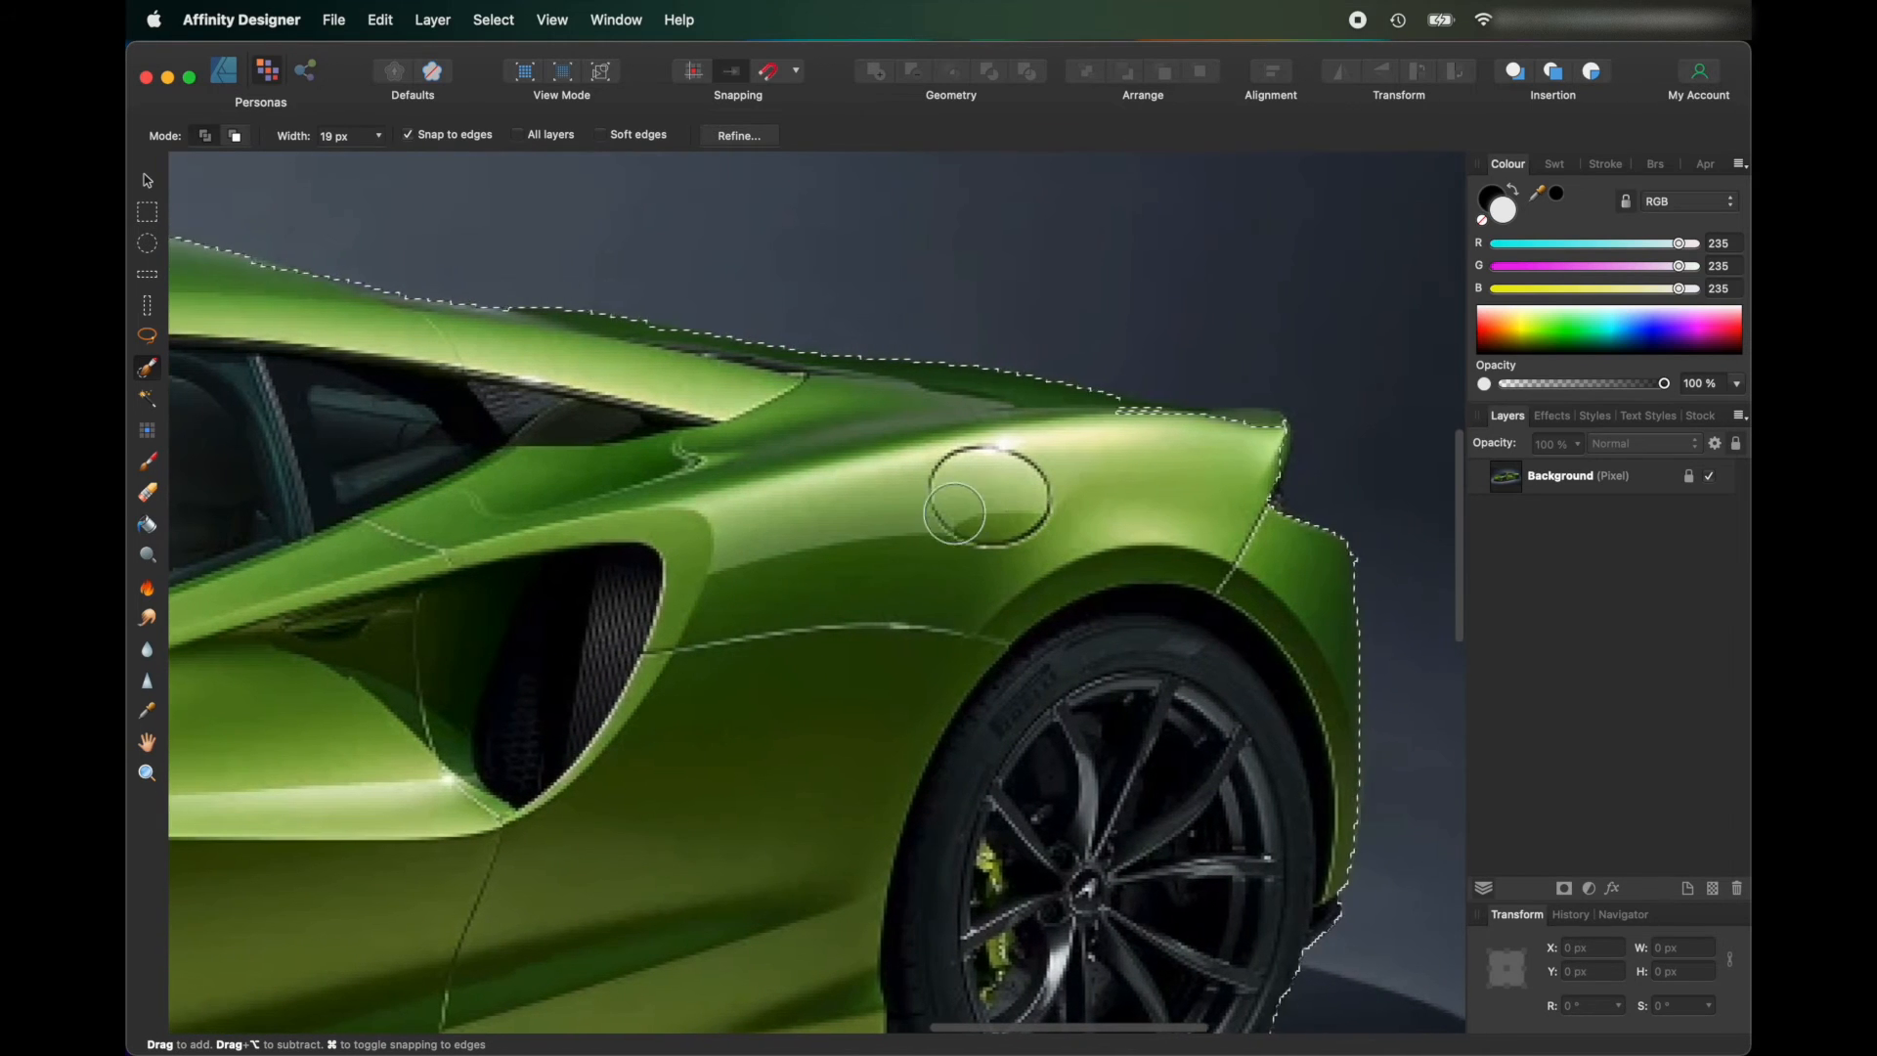
scroll(586, 293, "up", 2)
scroll(587, 294, "right", 2)
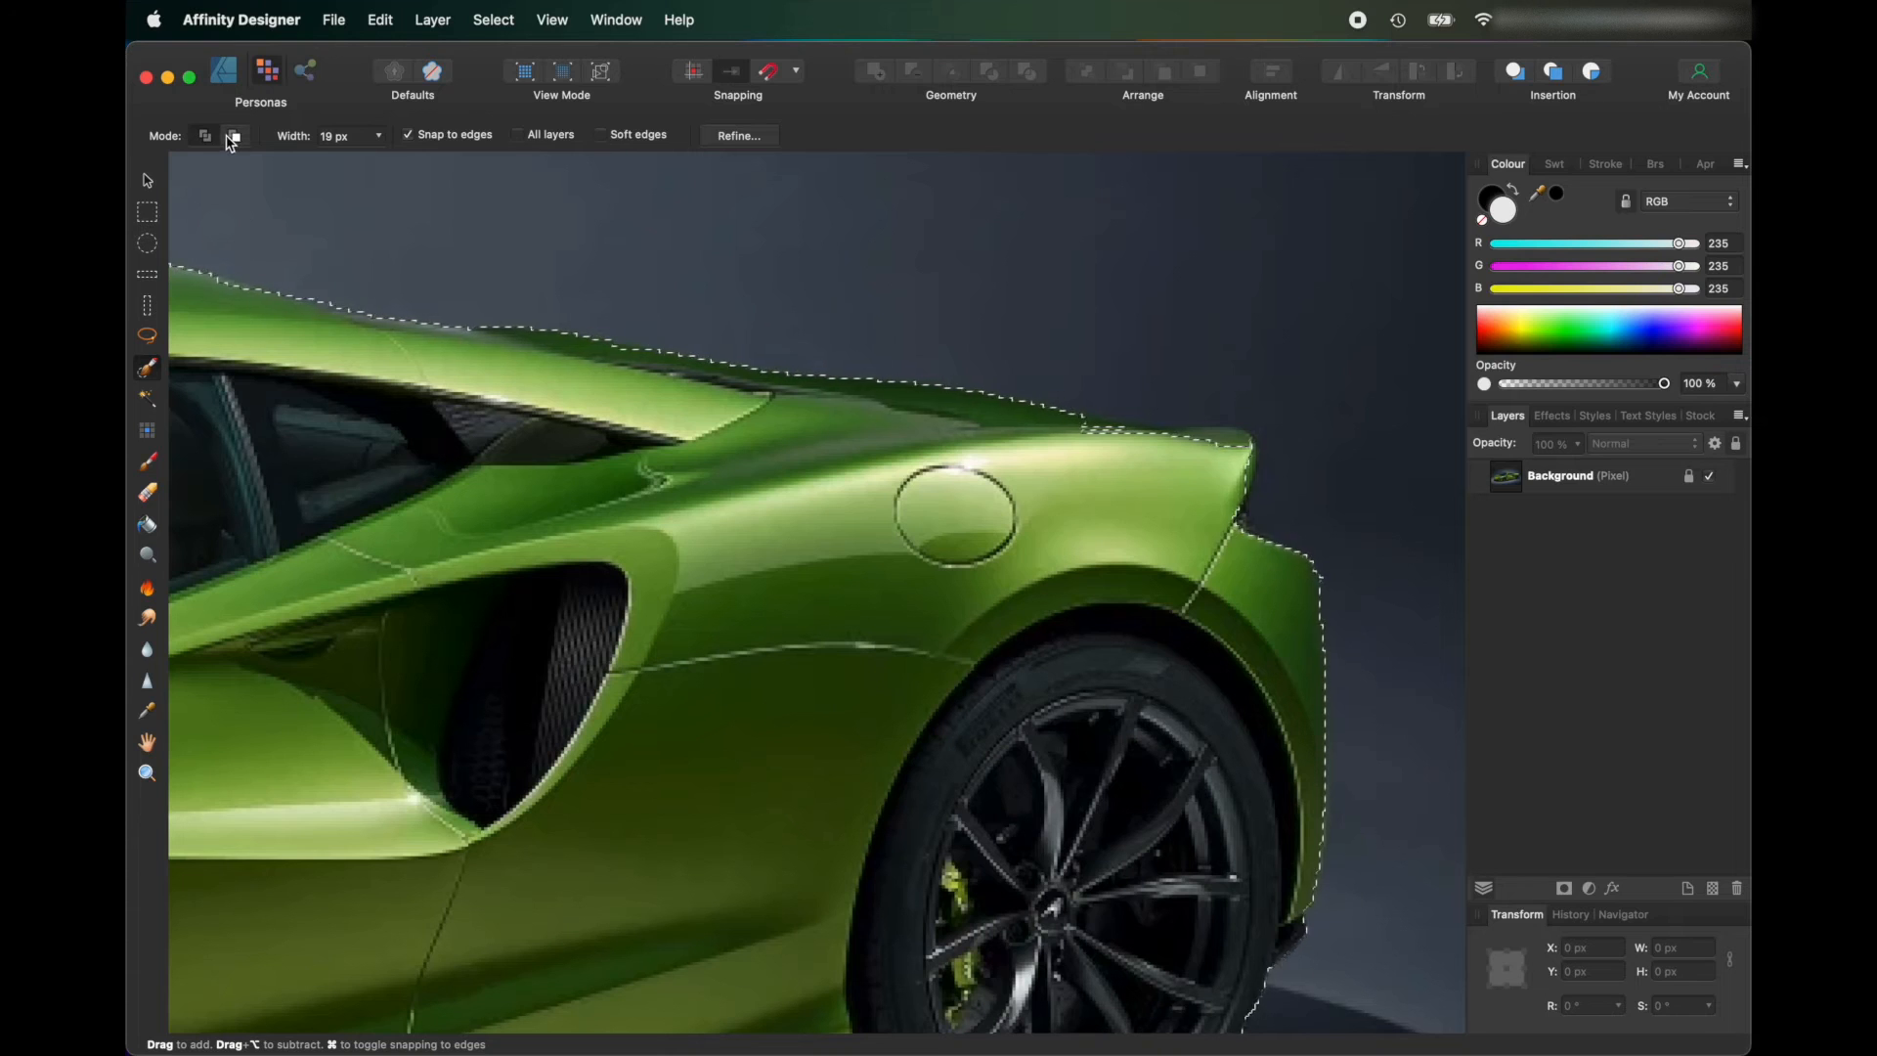
left_click(379, 137)
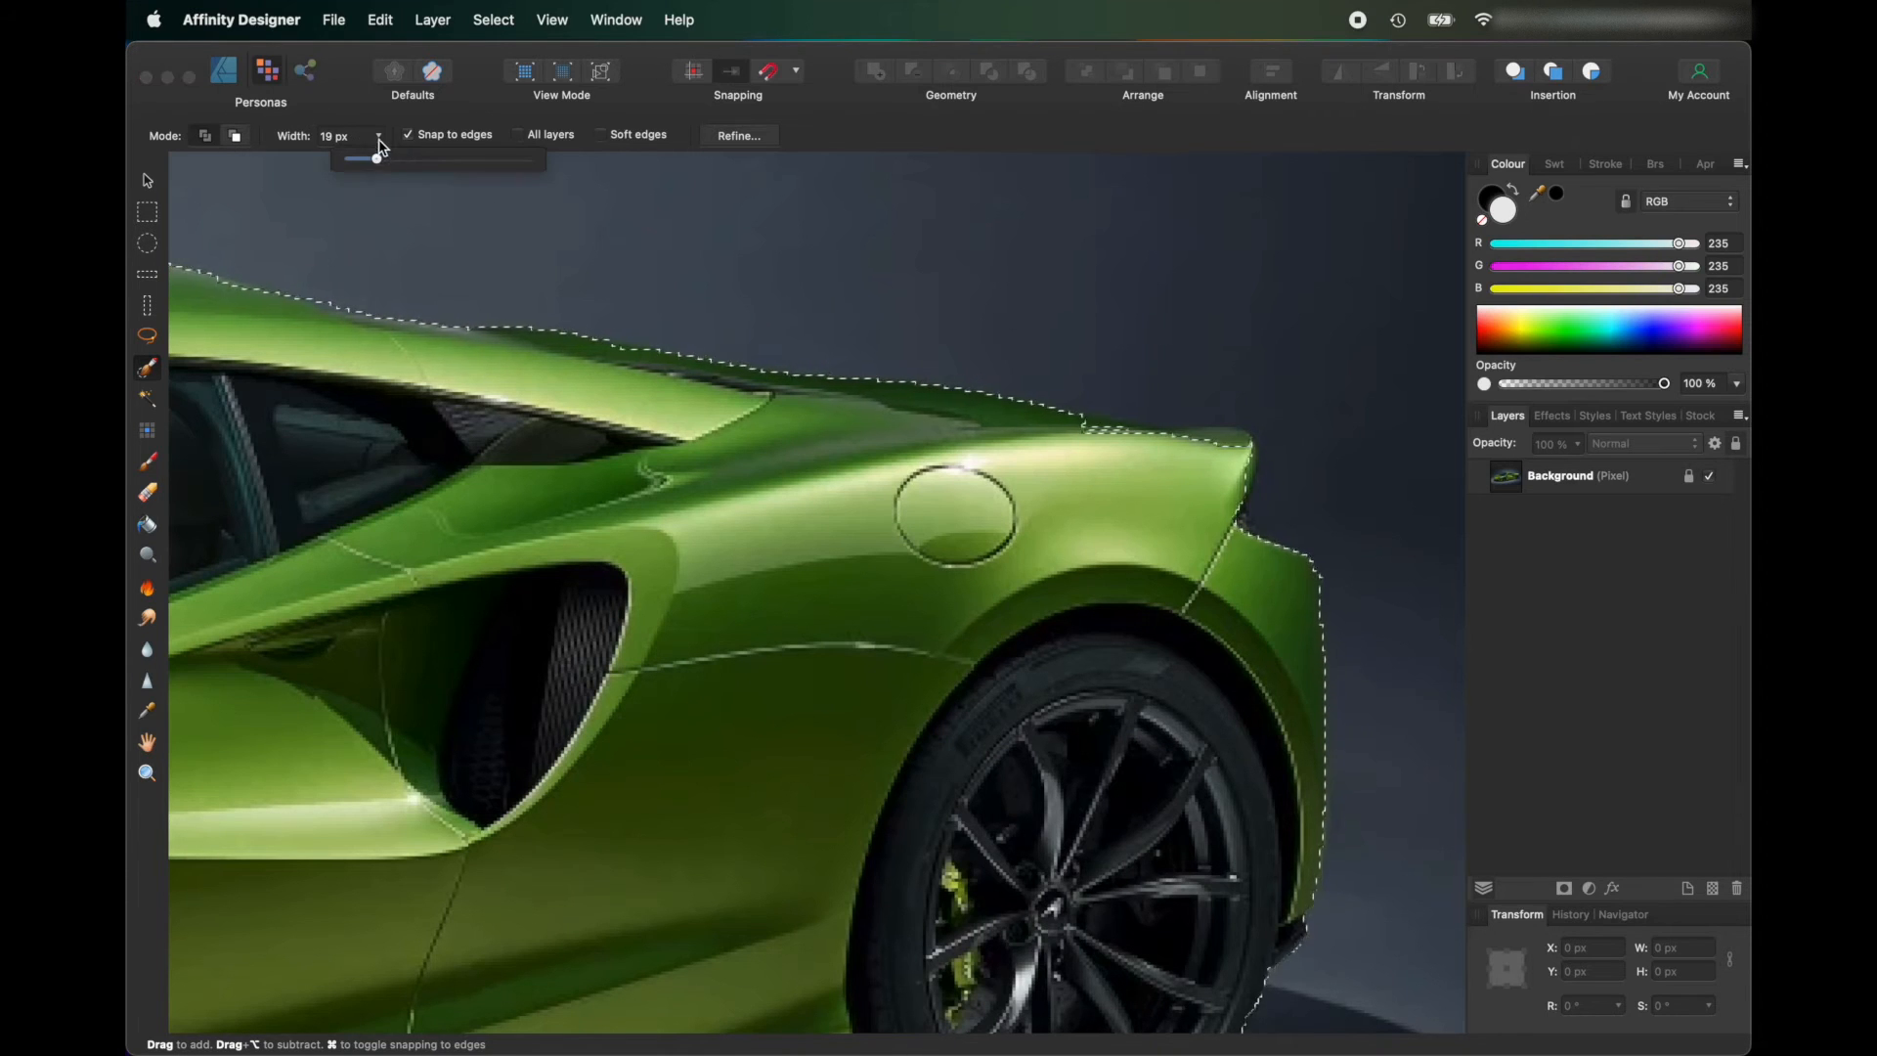
left_click_drag(374, 162, 354, 164)
left_click(238, 140)
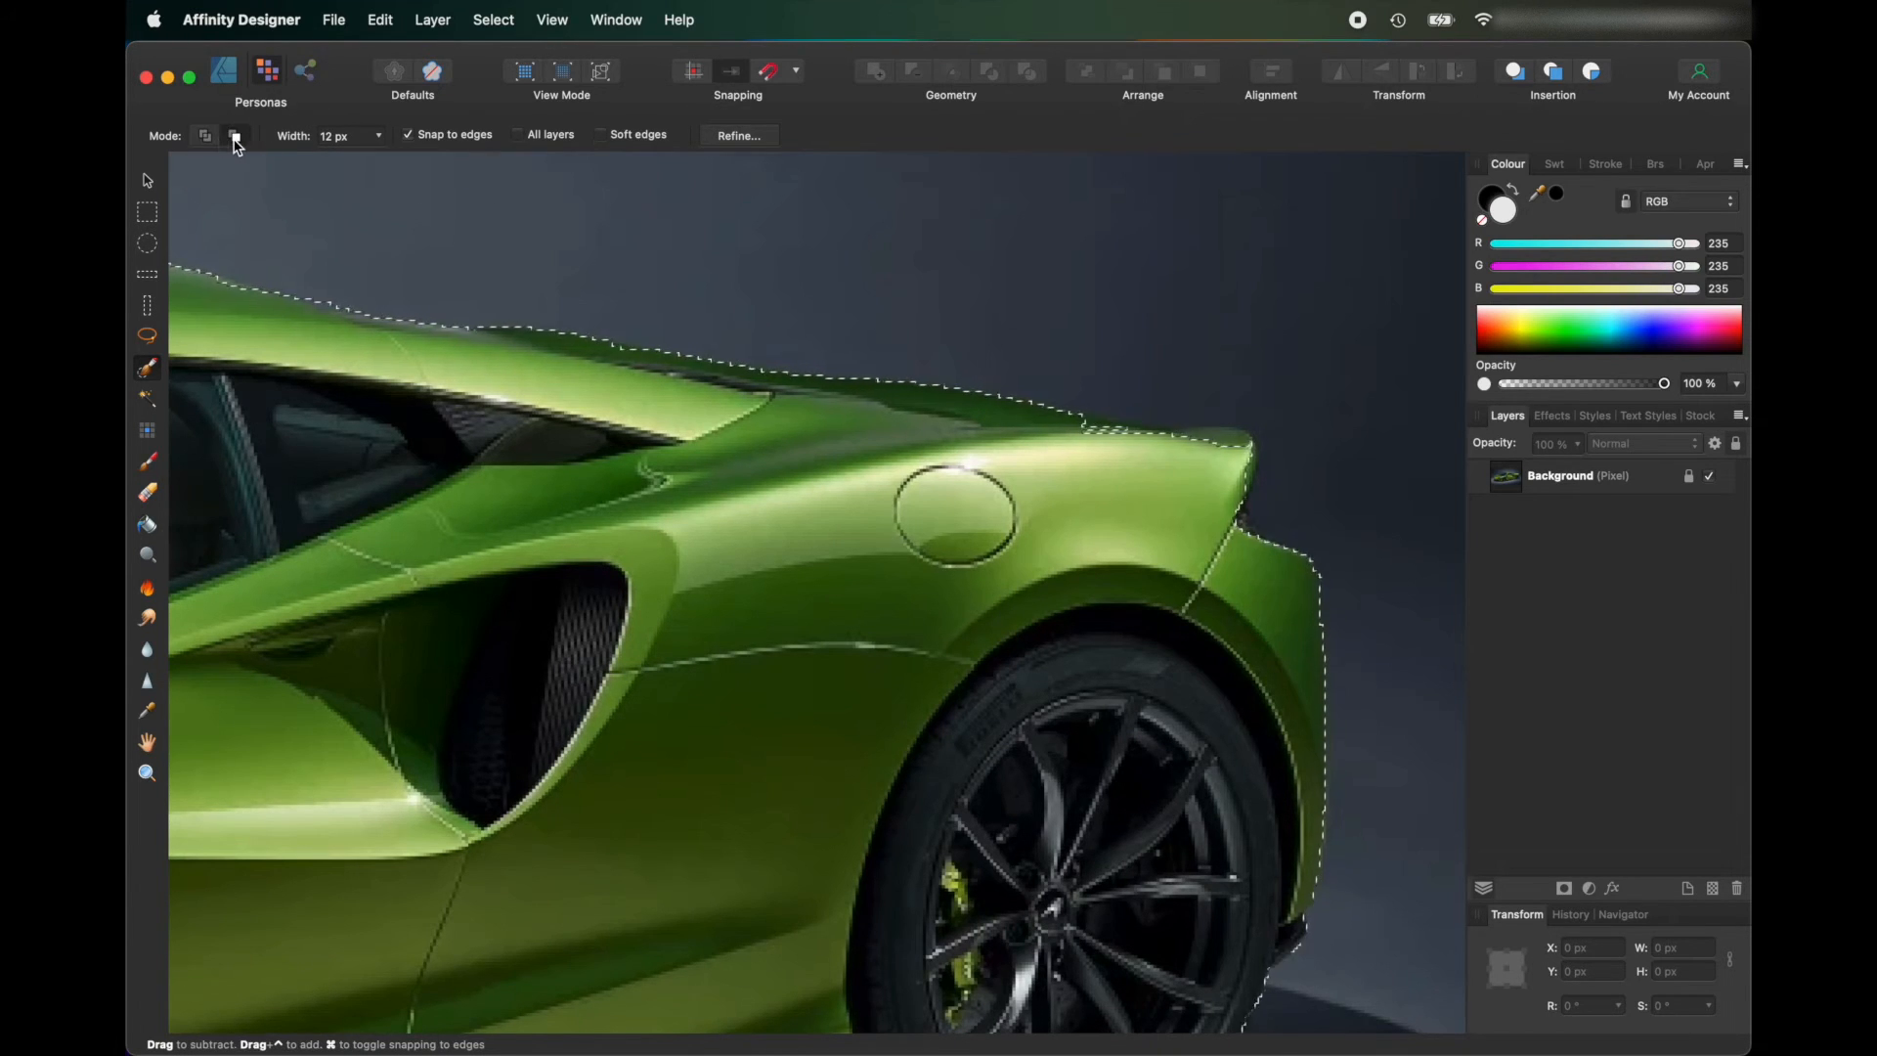
left_click(233, 141)
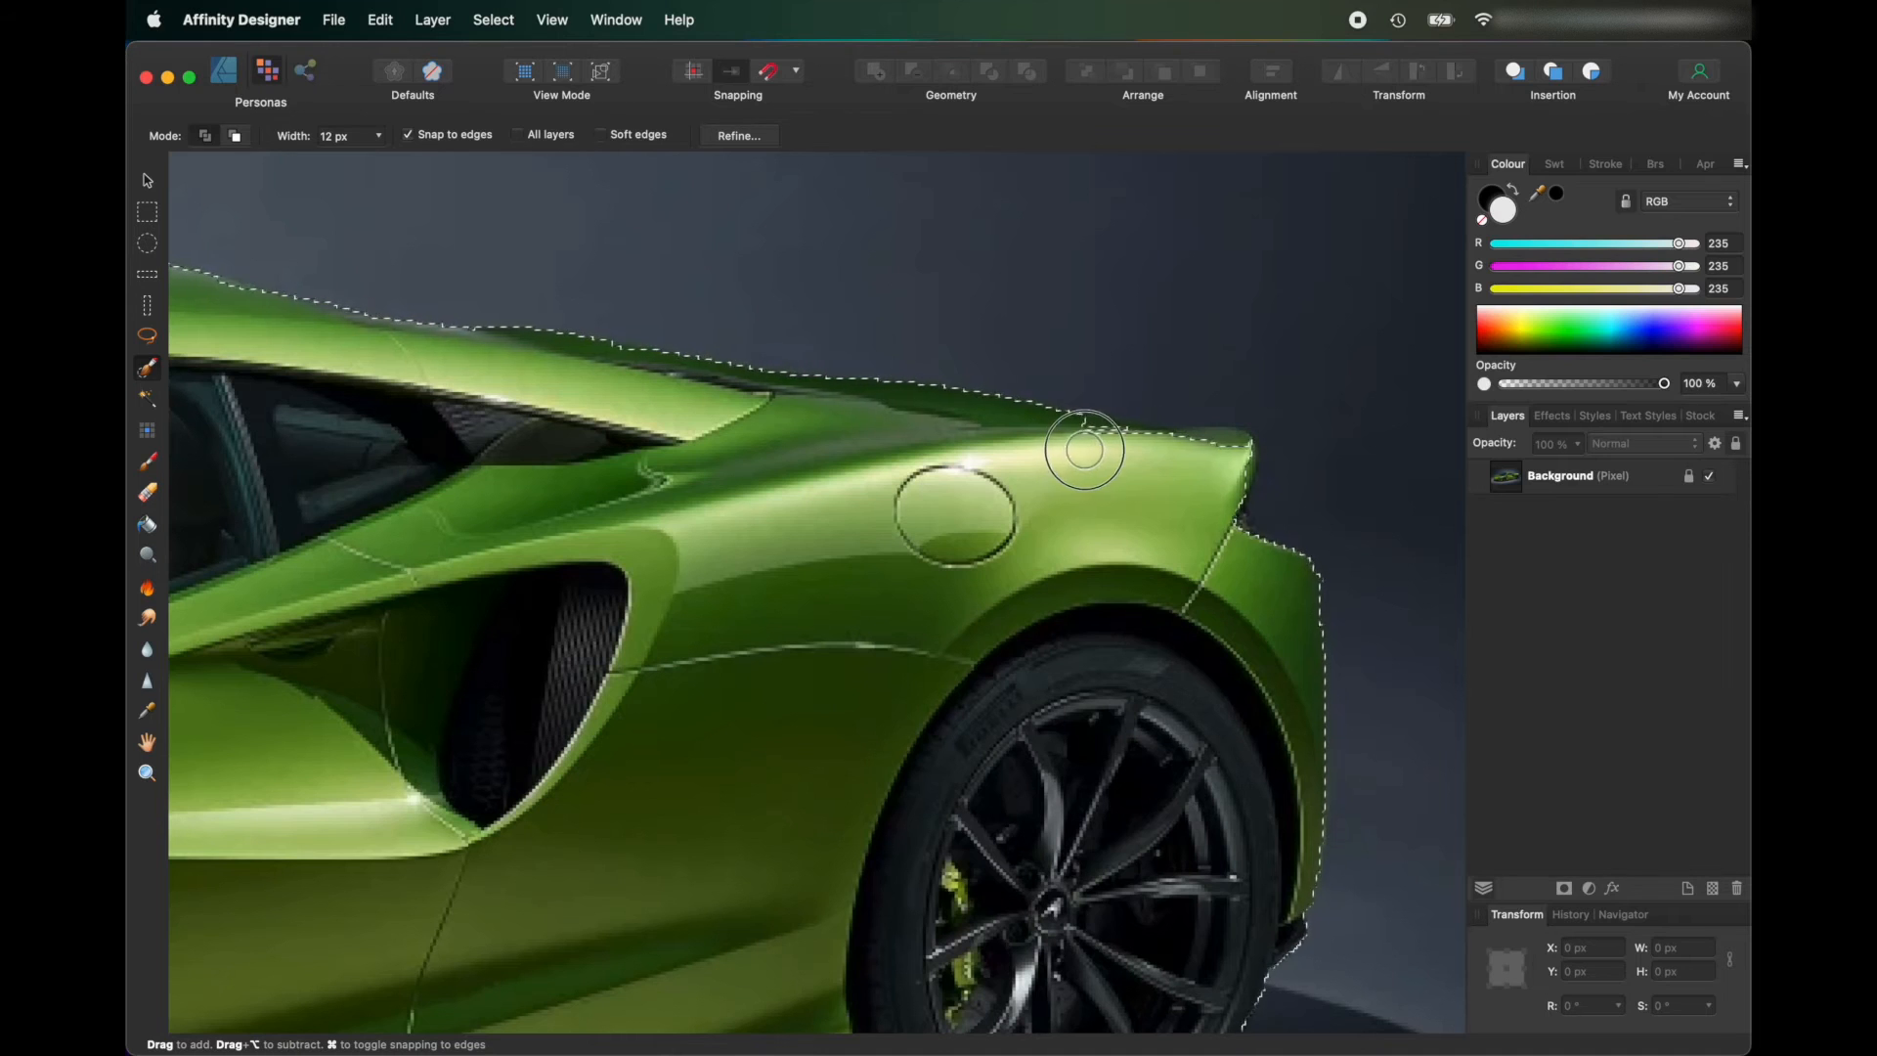
left_click(232, 138)
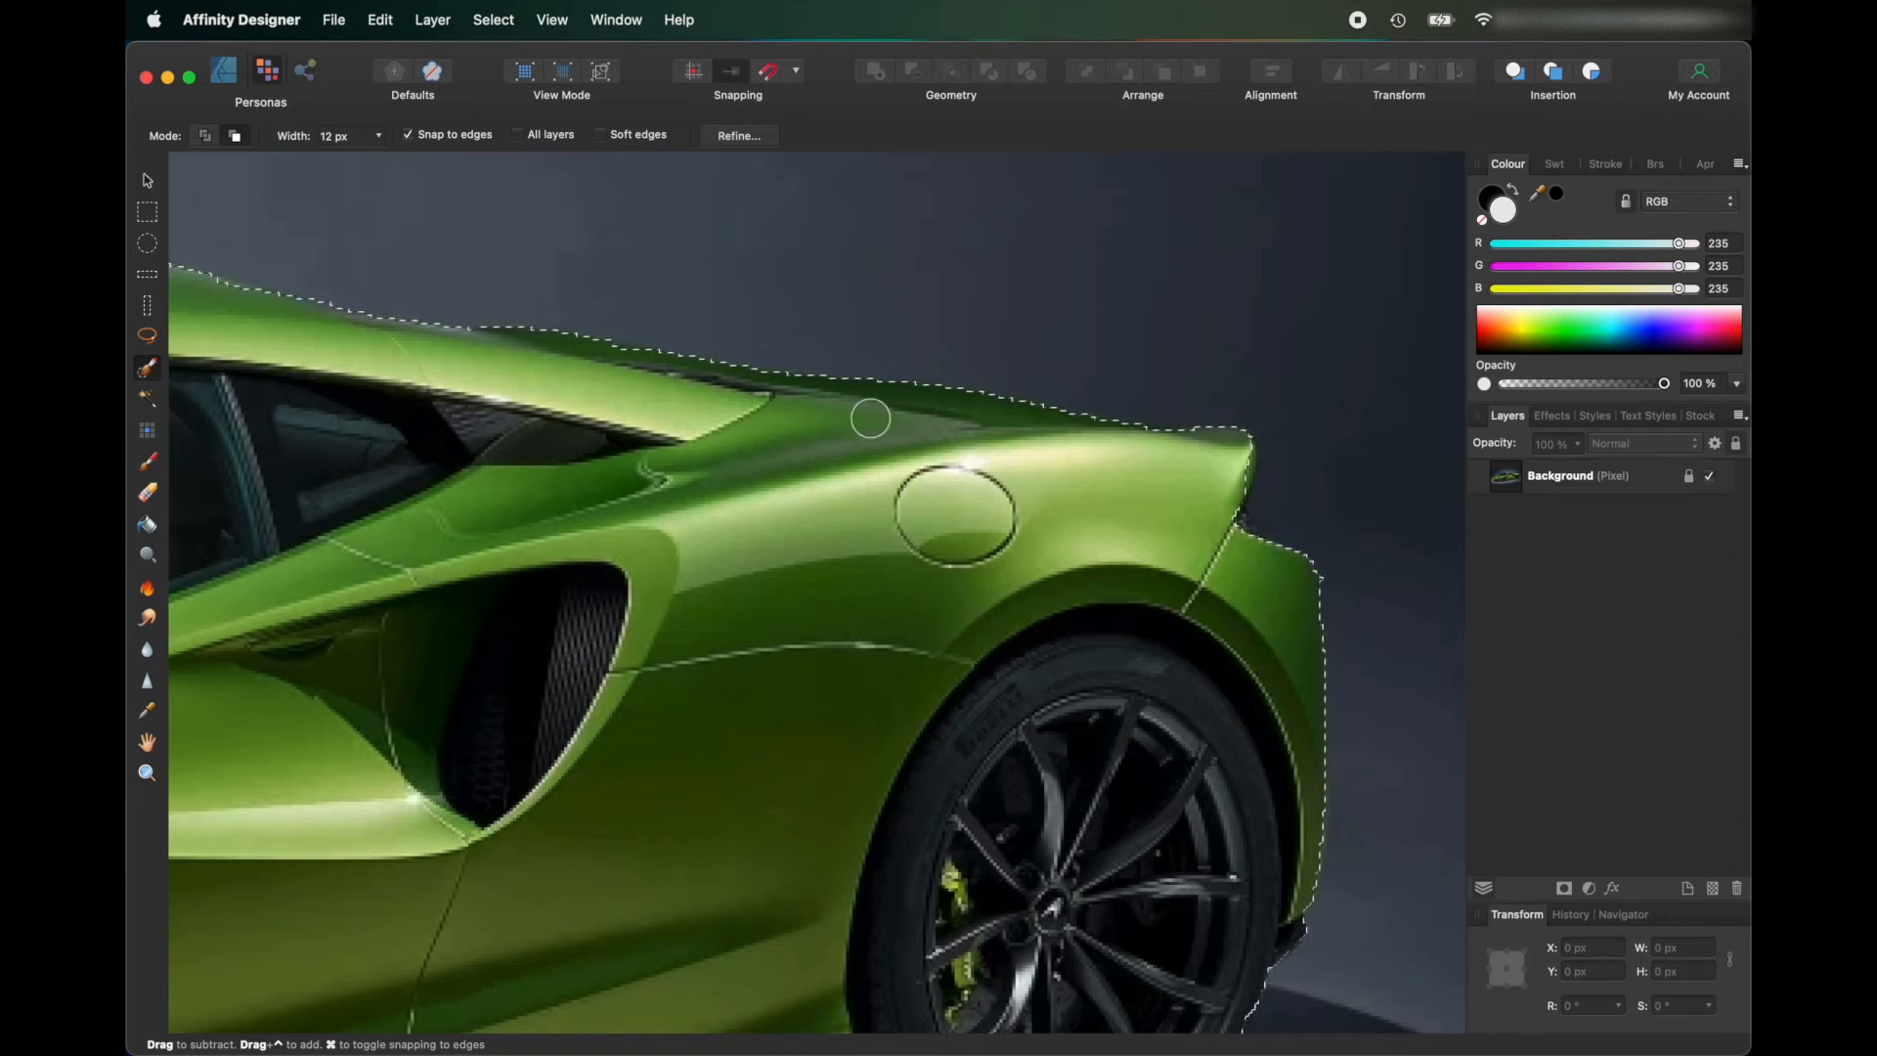
scroll(550, 404, "left", 5)
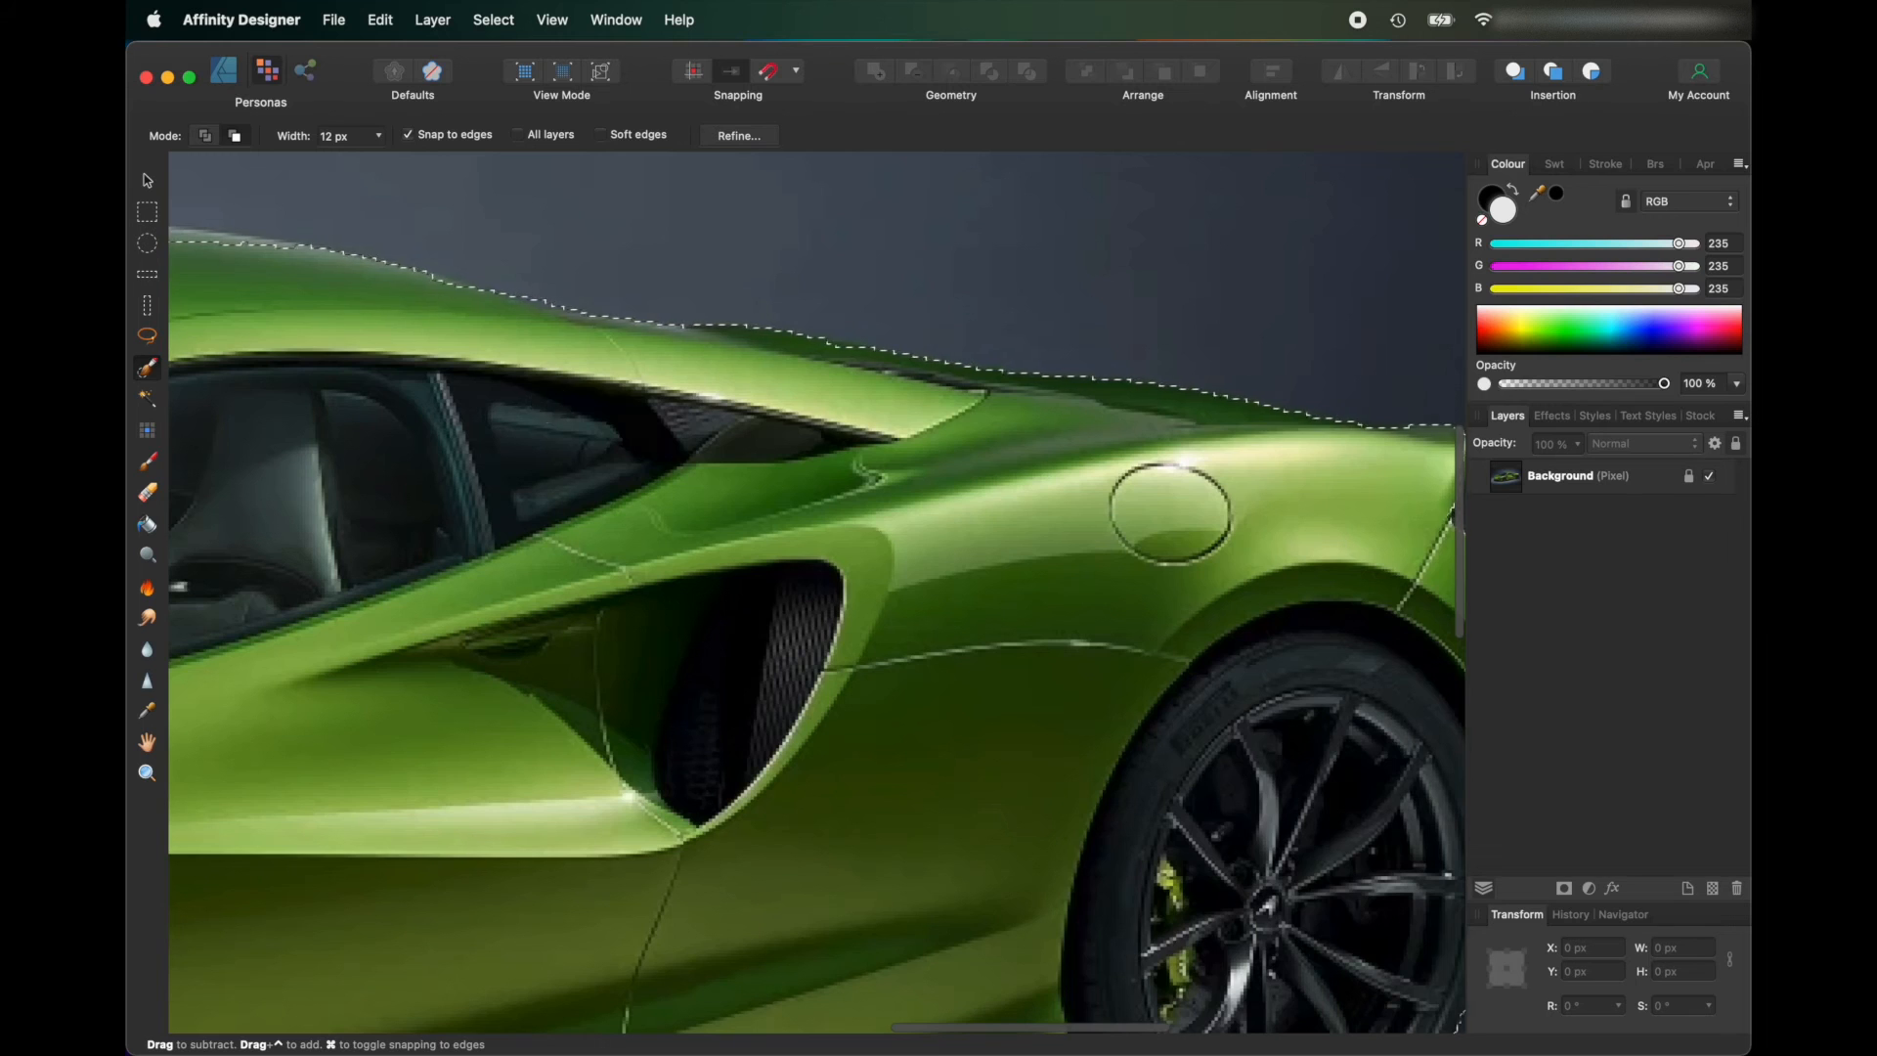
scroll(550, 403, "down", 8)
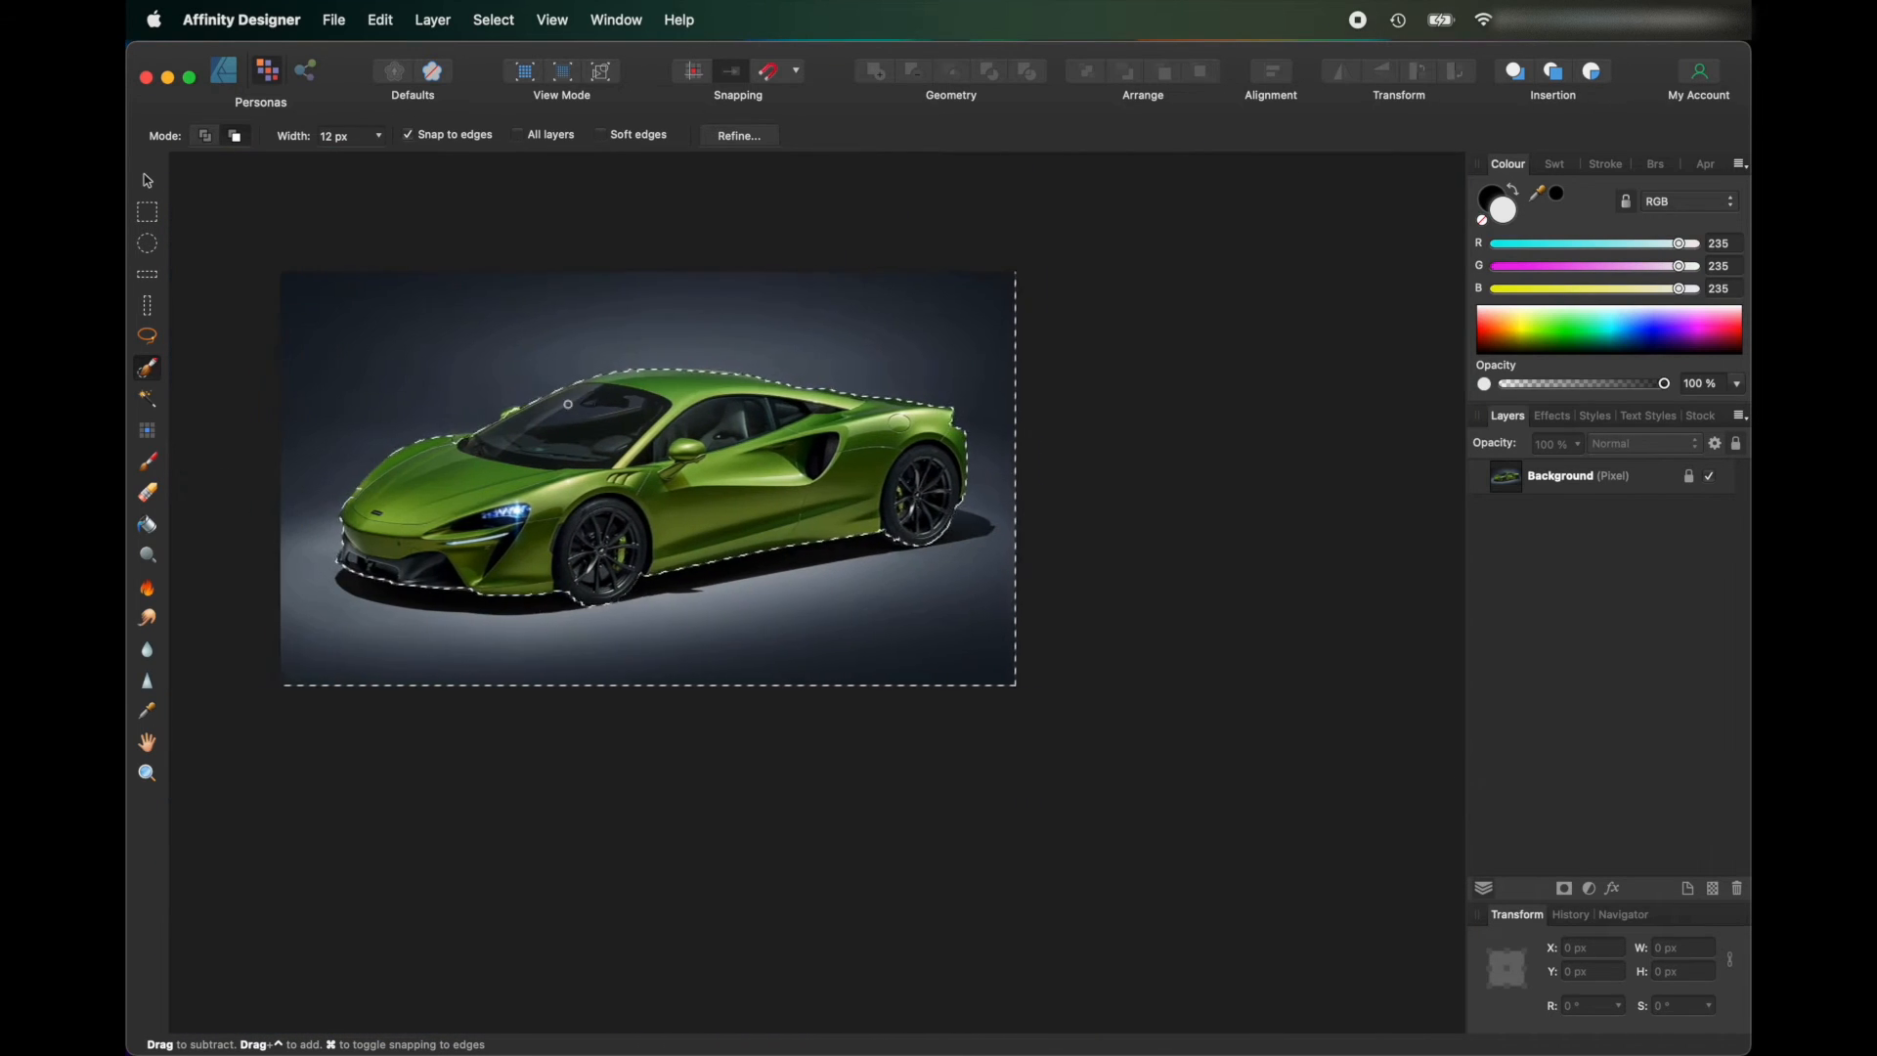
scroll(567, 403, "up", 3)
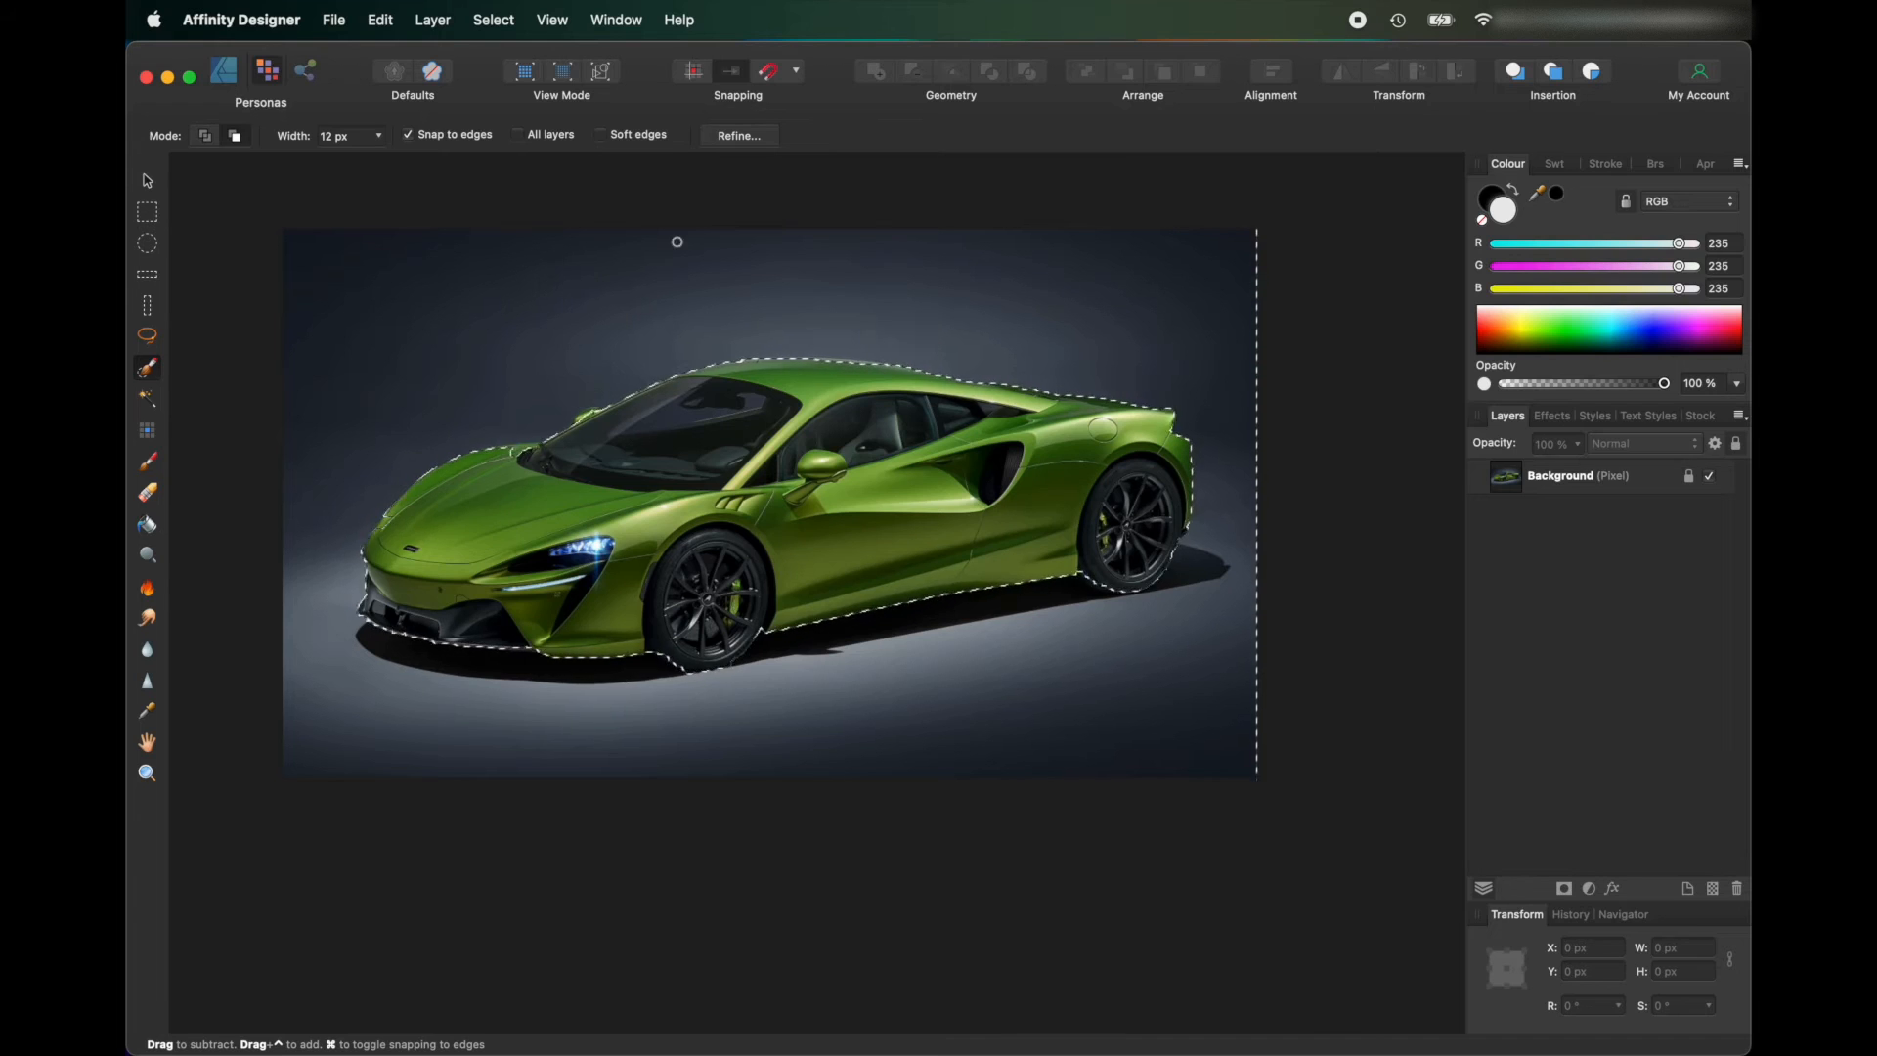
left_click(741, 136)
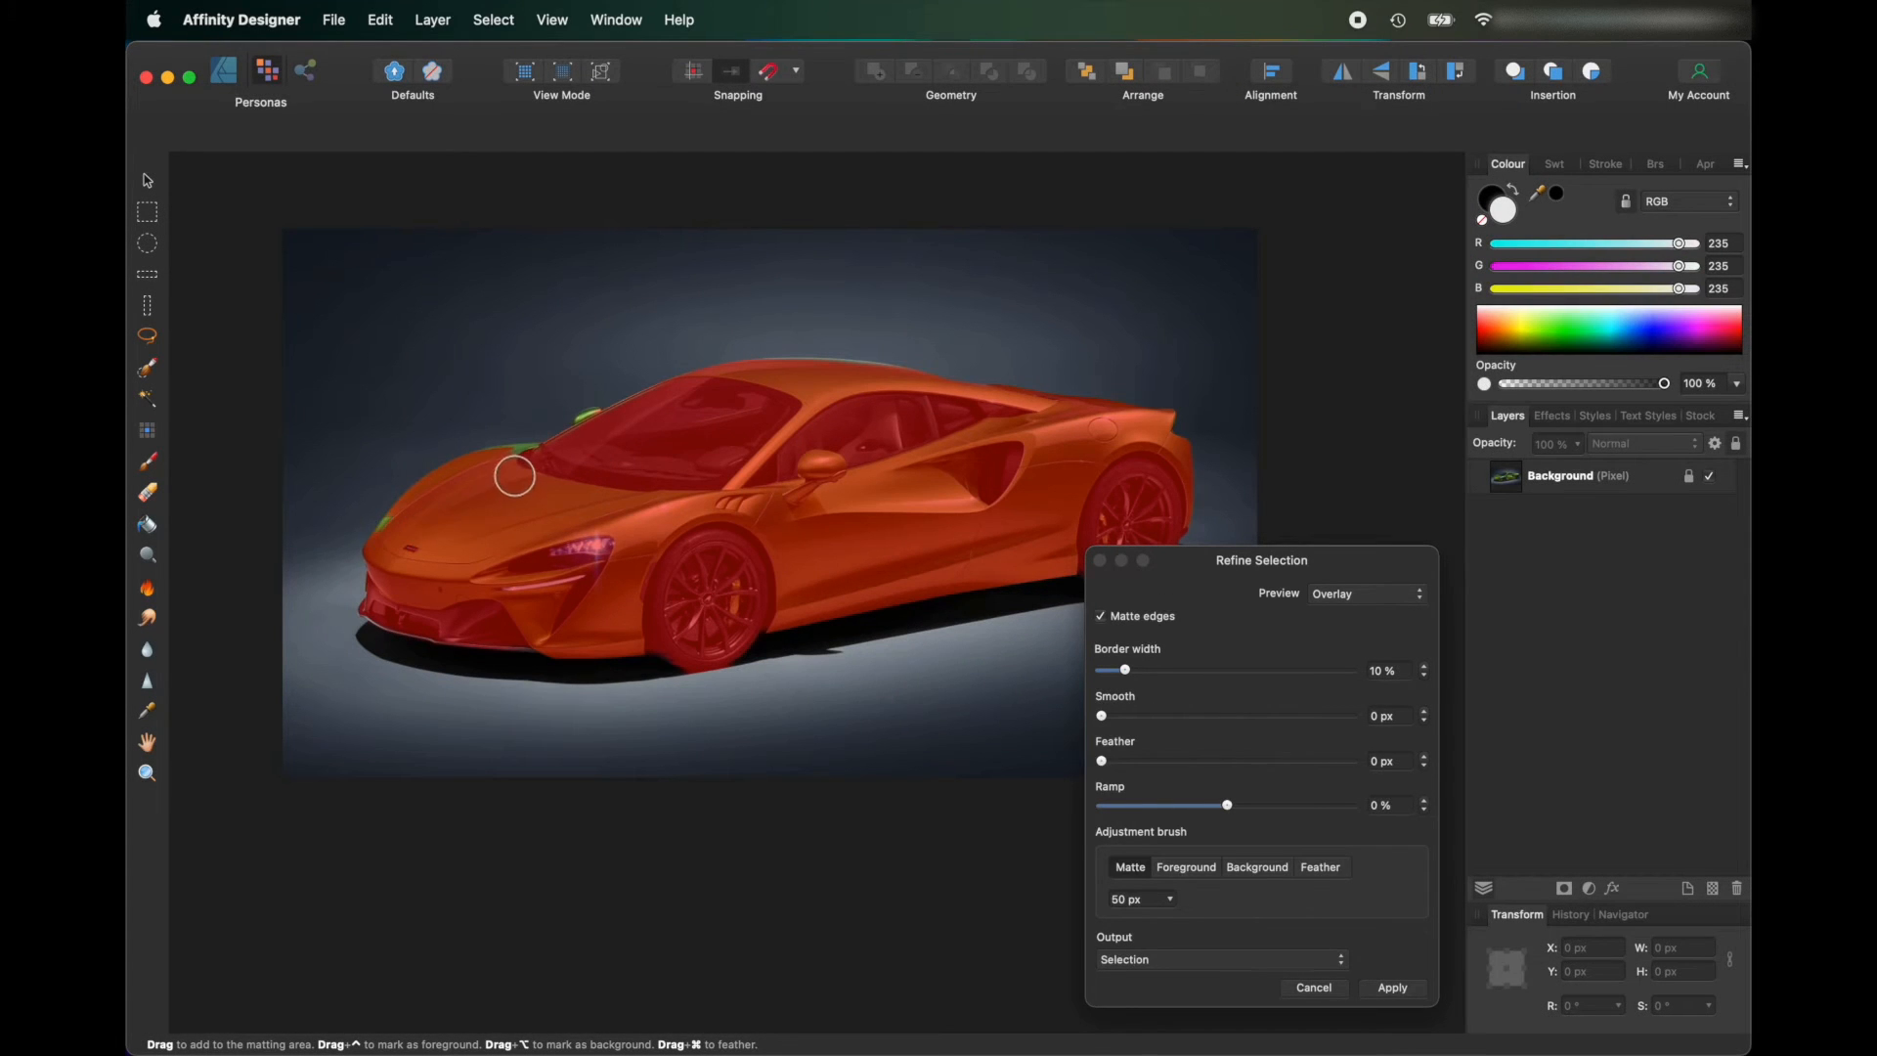
scroll(868, 713, "up", 3)
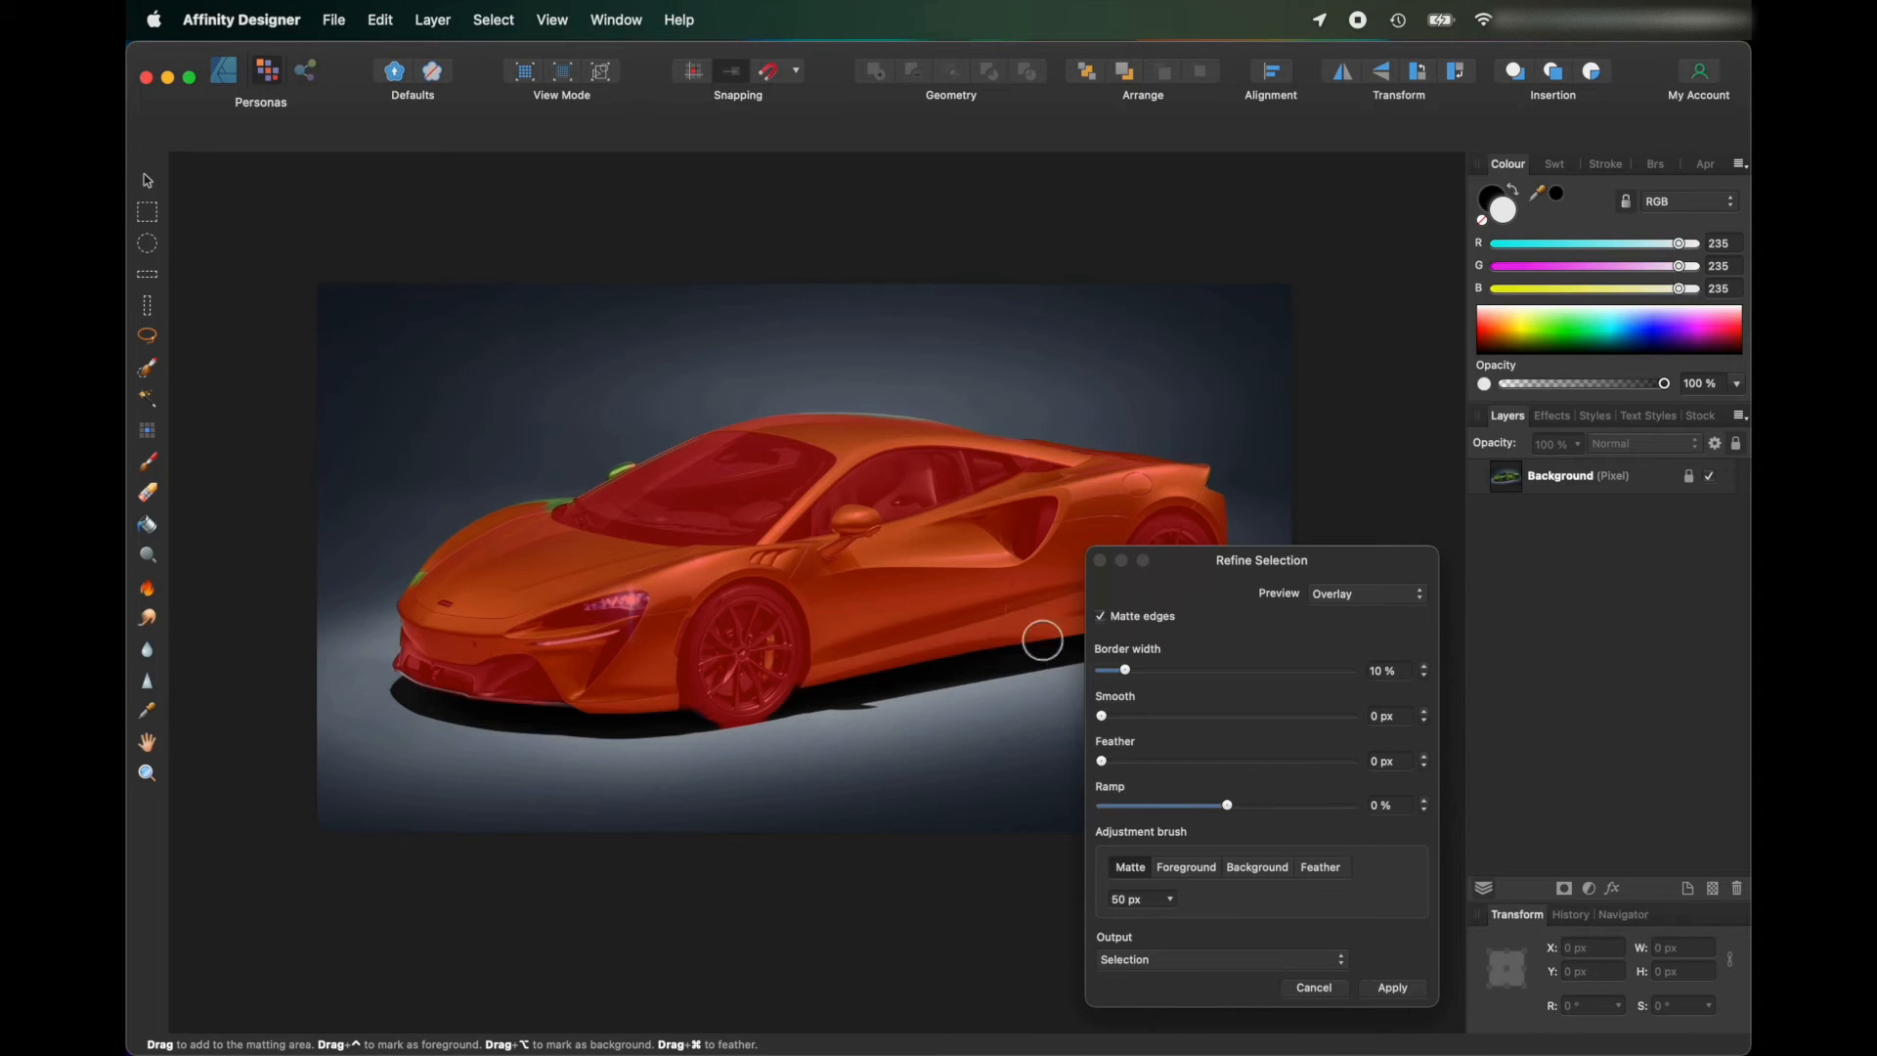
scroll(716, 537, "right", 2)
scroll(715, 538, "right", 5)
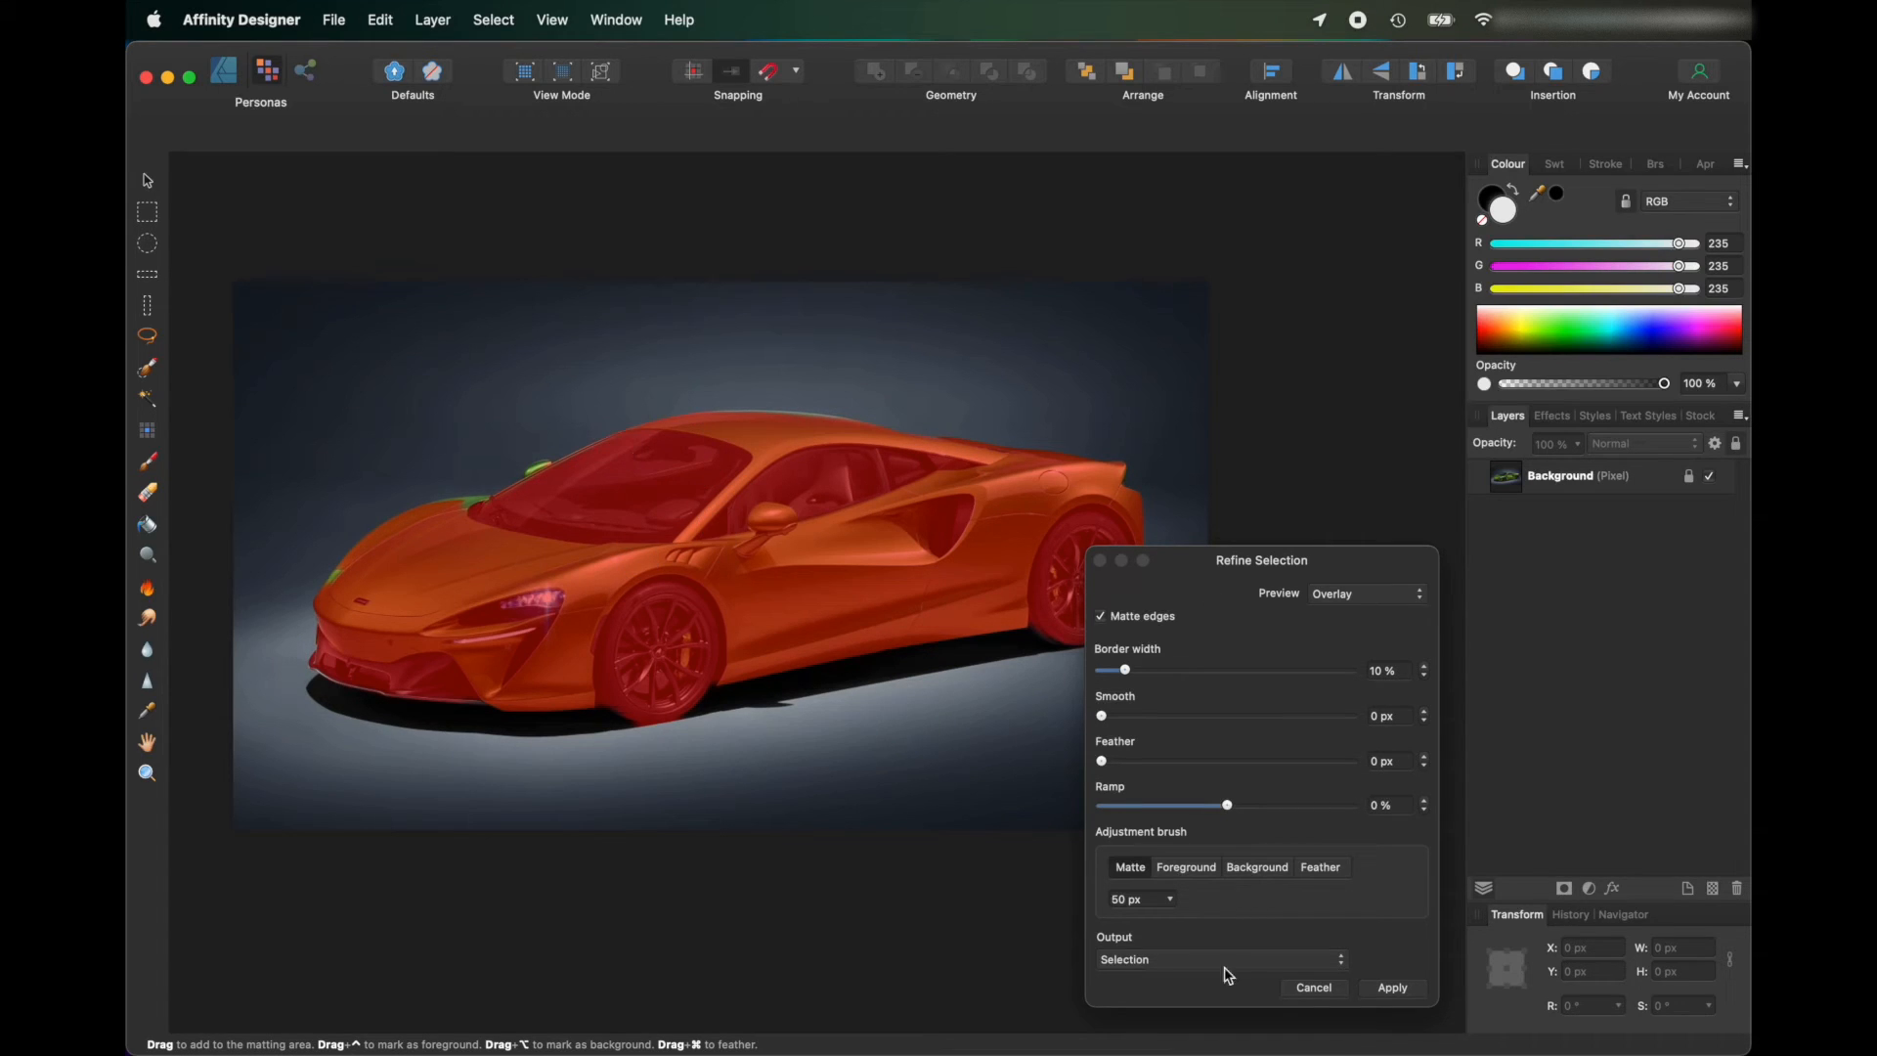
left_click(1315, 988)
Subtract the far-side mirror and the bonnet's upper edge near the windscreen from the selection.
scroll(709, 391, "down", 3)
scroll(709, 390, "up", 10)
mouse_move(709, 390)
left_mouse_down()
mouse_move(794, 438)
mouse_move(739, 455)
mouse_move(815, 474)
mouse_move(741, 419)
left_mouse_up()
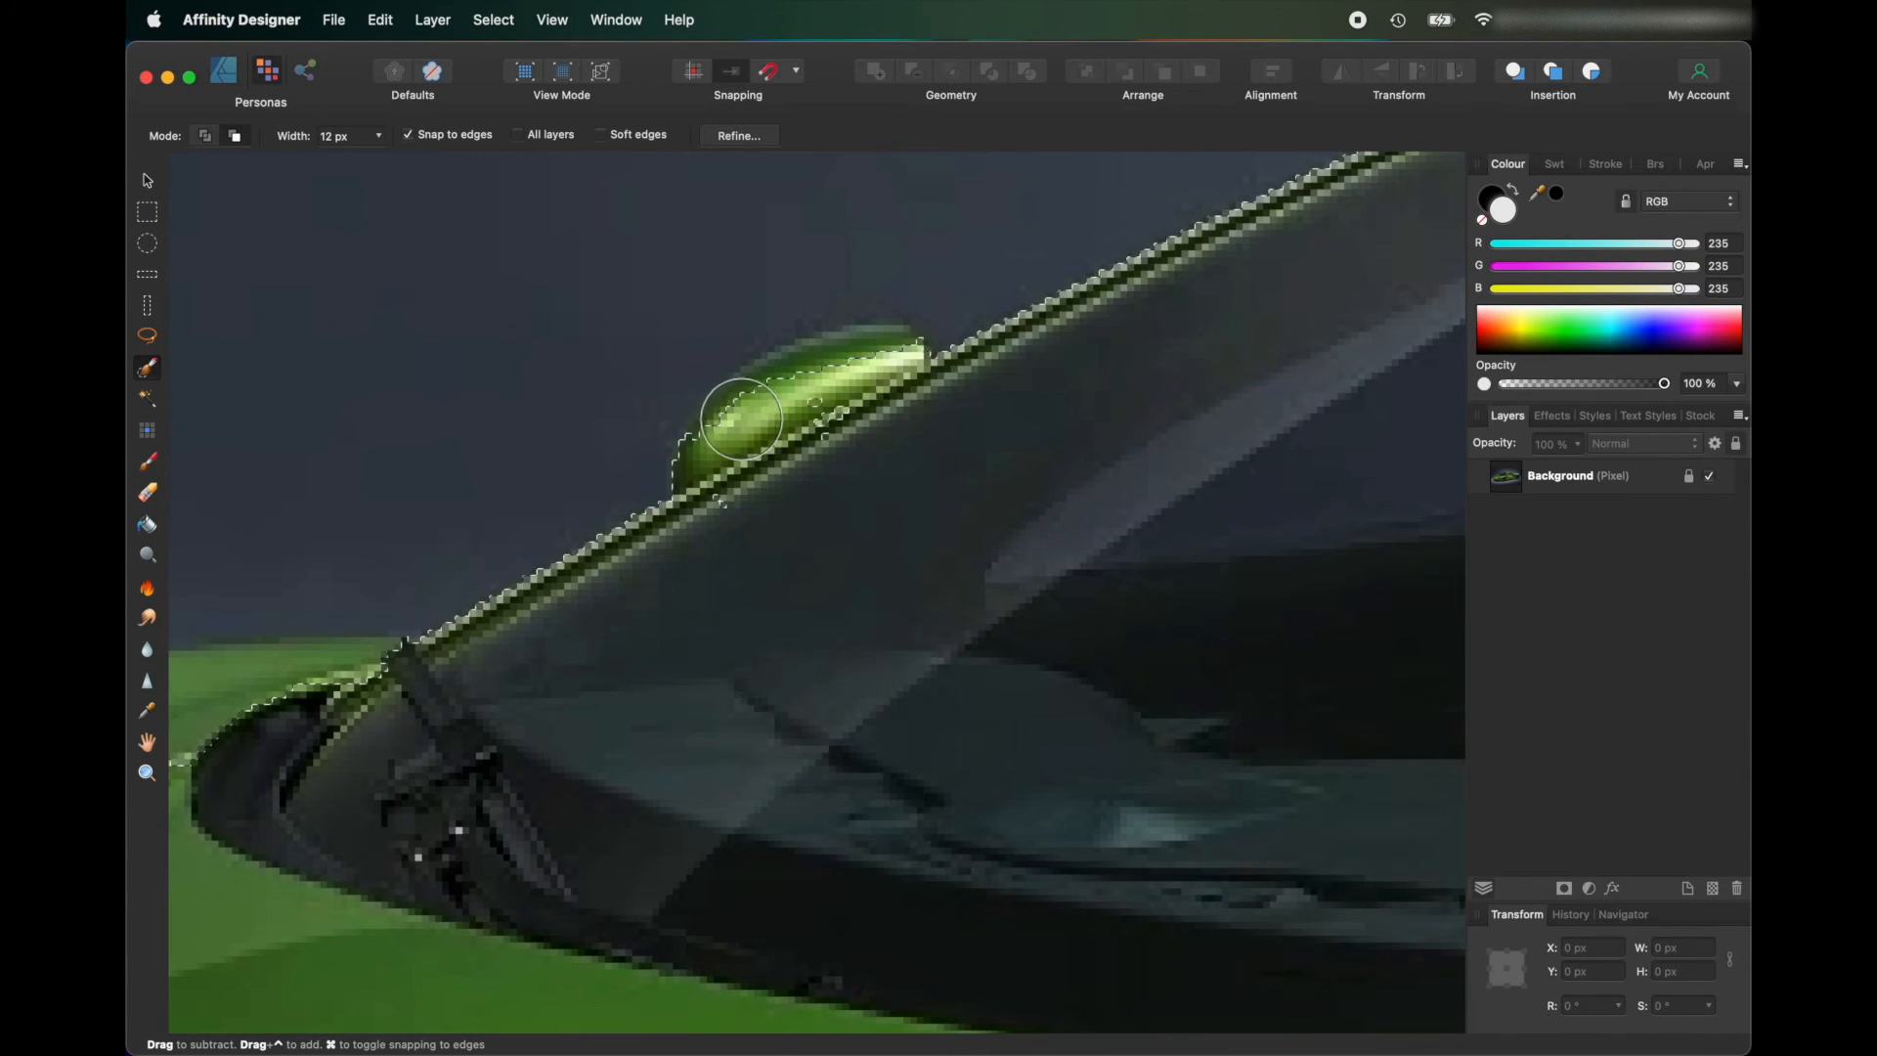
scroll(470, 662, "left", 15)
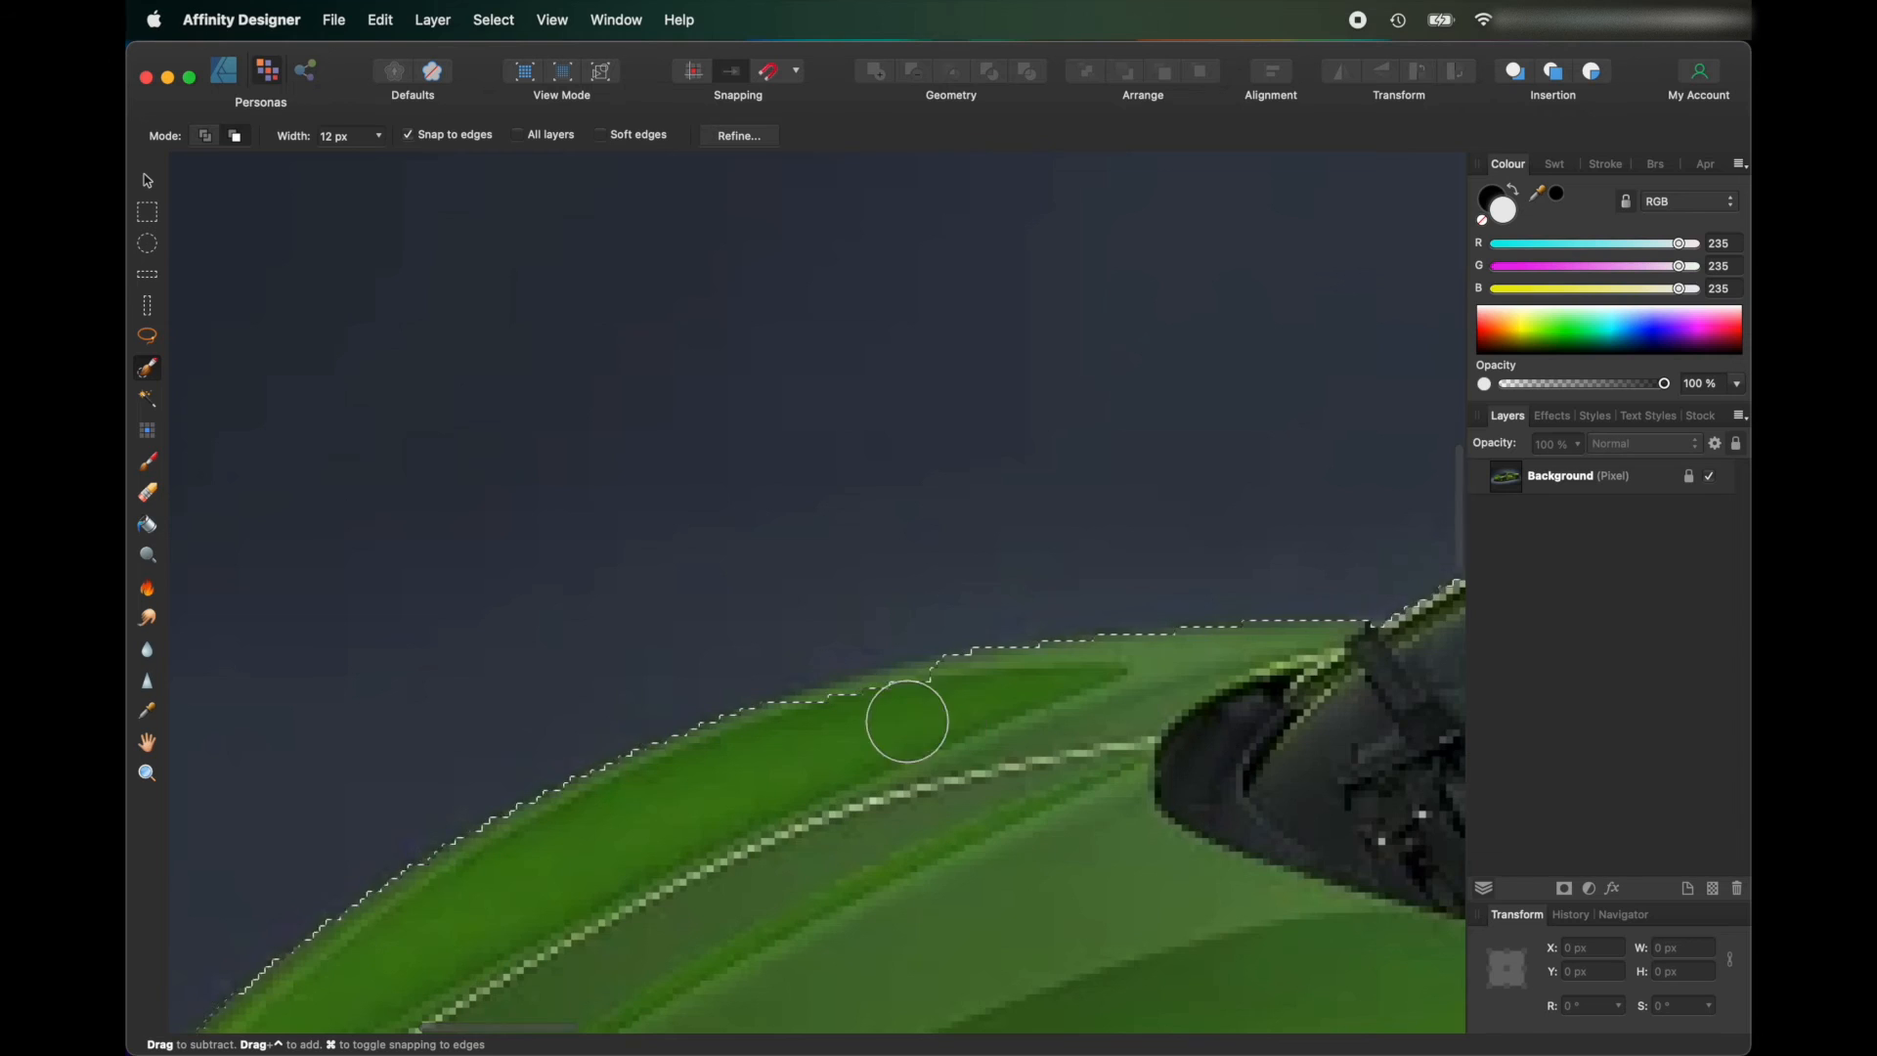
Subtract the lower edge of the car around the front wheel from the selection.
scroll(907, 722, "down", 3)
scroll(893, 742, "down", 10)
scroll(1052, 750, "up", 10)
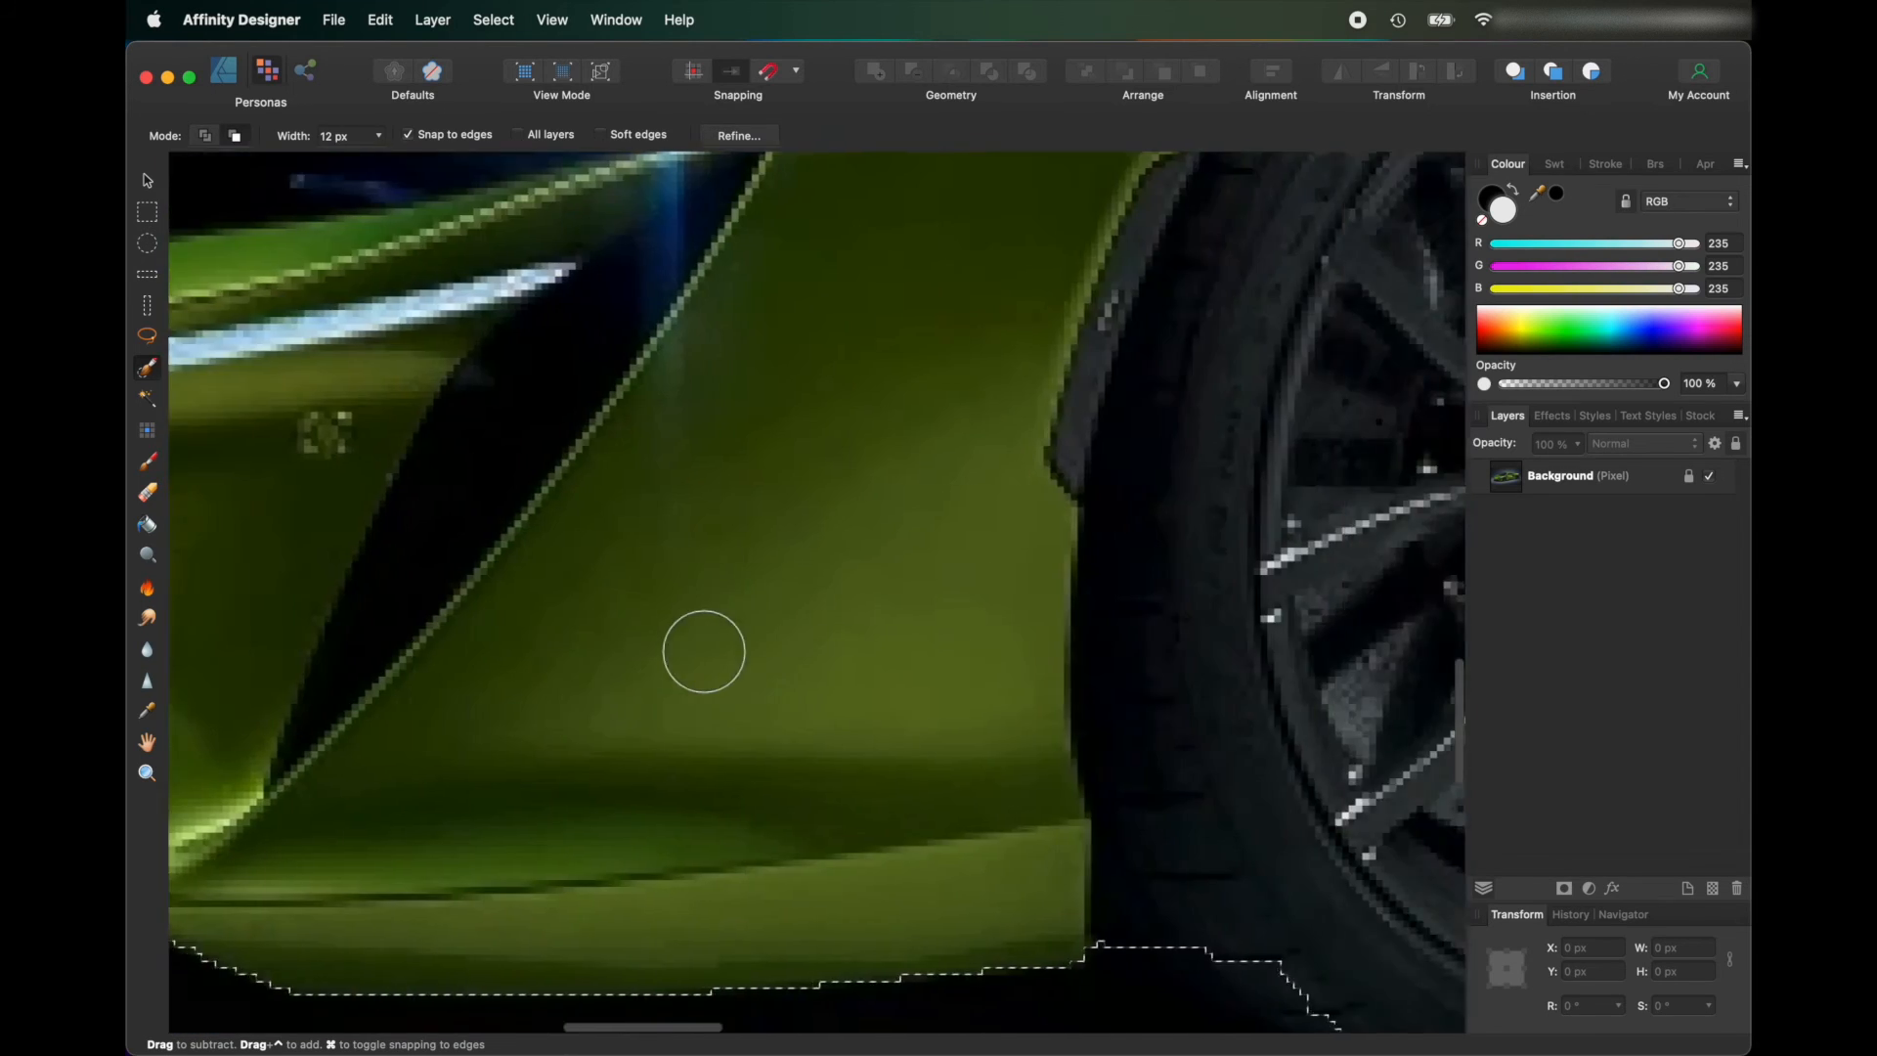
scroll(704, 651, "down", 5)
scroll(893, 717, "up", 5)
scroll(704, 859, "up", 3)
left_click_drag(399, 797, 757, 738)
Subtract the front lower edge of the rear tyre from the selection, and return the brush to add mode.
scroll(302, 700, "right", 15)
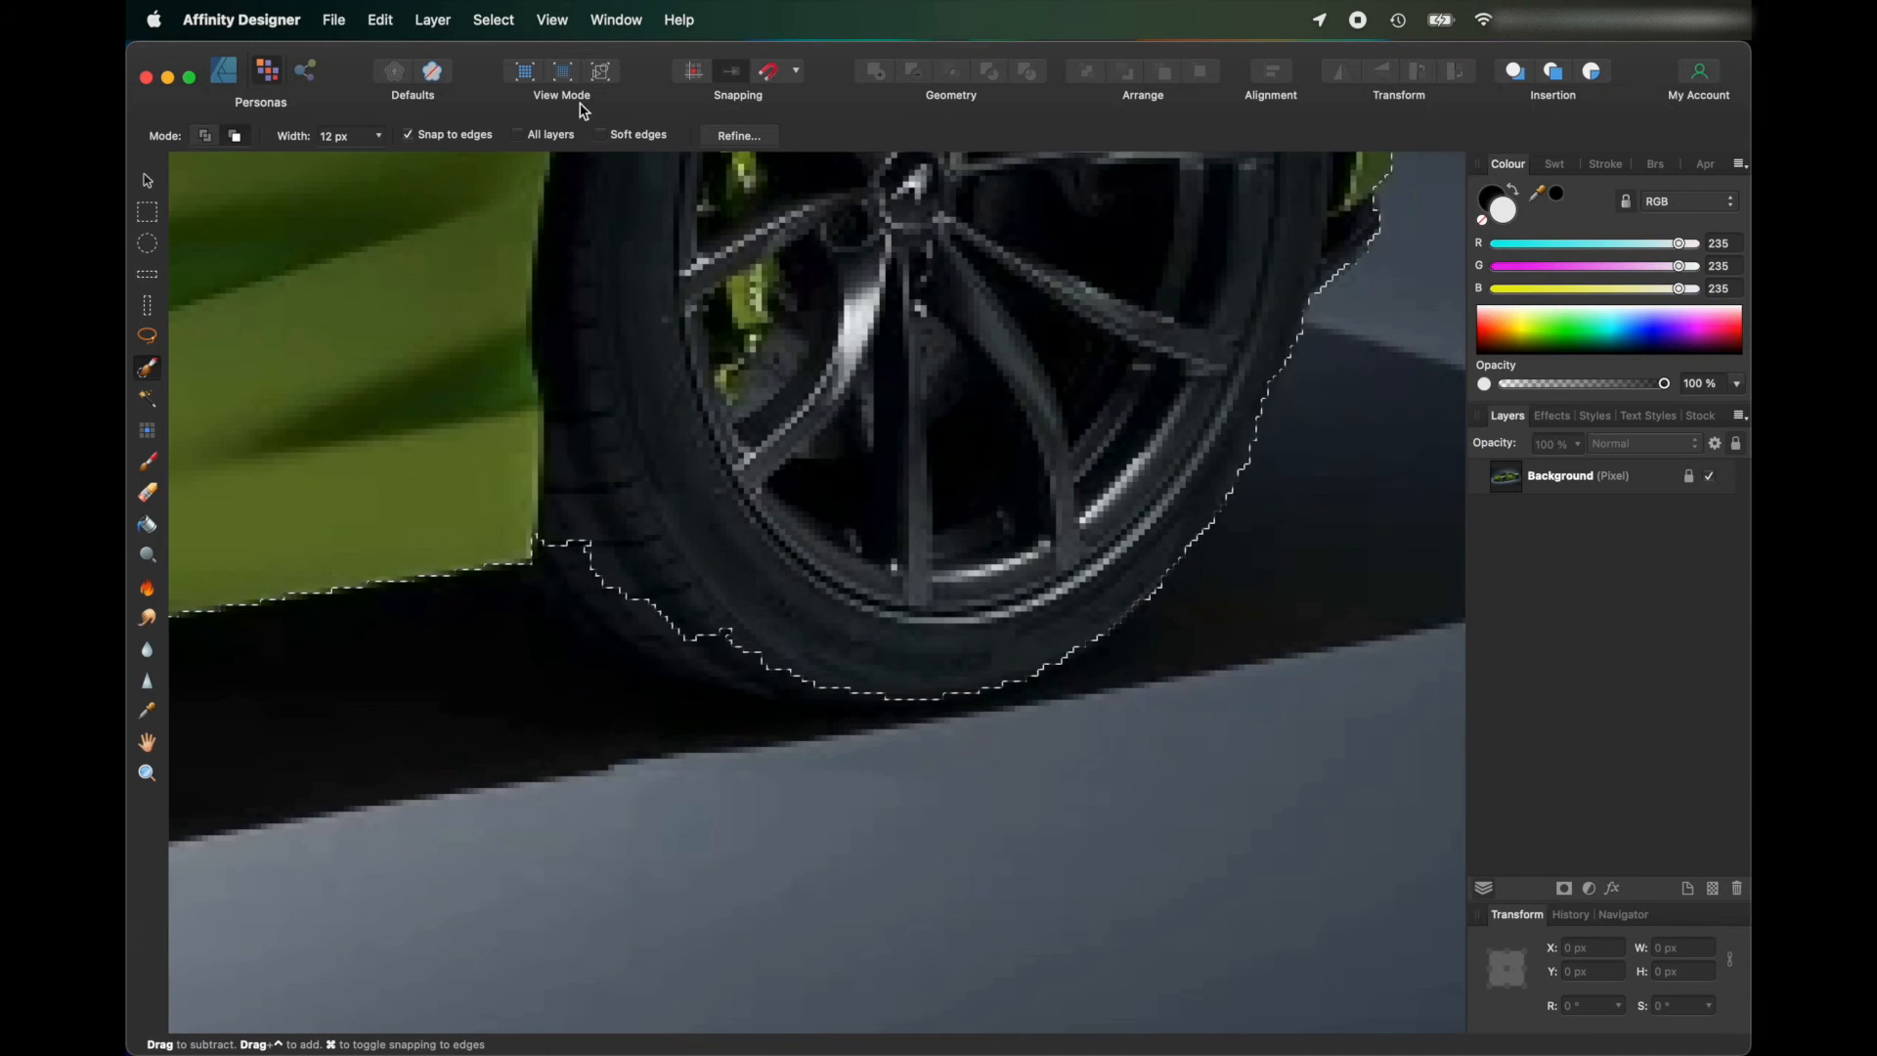
left_click(205, 135)
left_click_drag(612, 558, 731, 520)
left_click(235, 135)
mouse_move(613, 423)
left_mouse_down()
mouse_move(640, 569)
mouse_move(730, 629)
left_mouse_up()
left_click(204, 135)
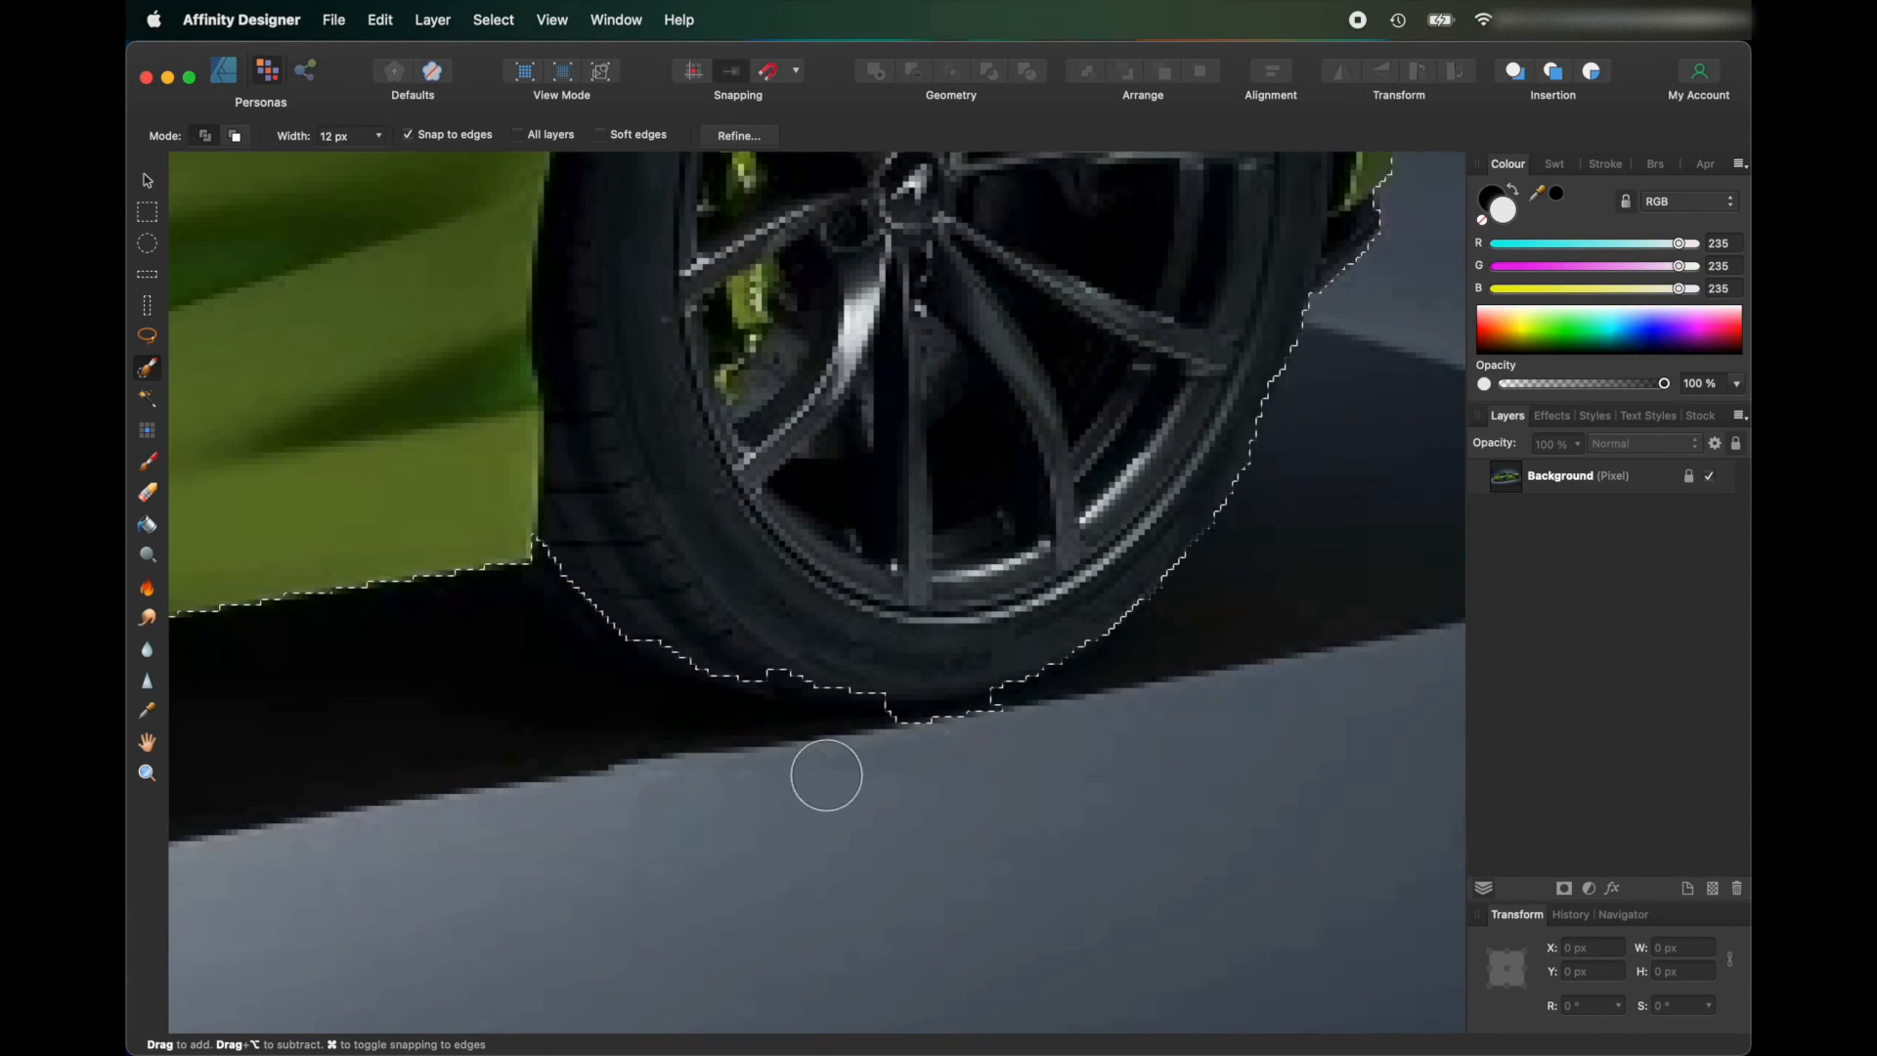
Refine the selection with matte edges, 10 % border width, 0 px smooth, 0 px feather and 0 % ramp, output as a selection.
scroll(827, 775, "down", 10)
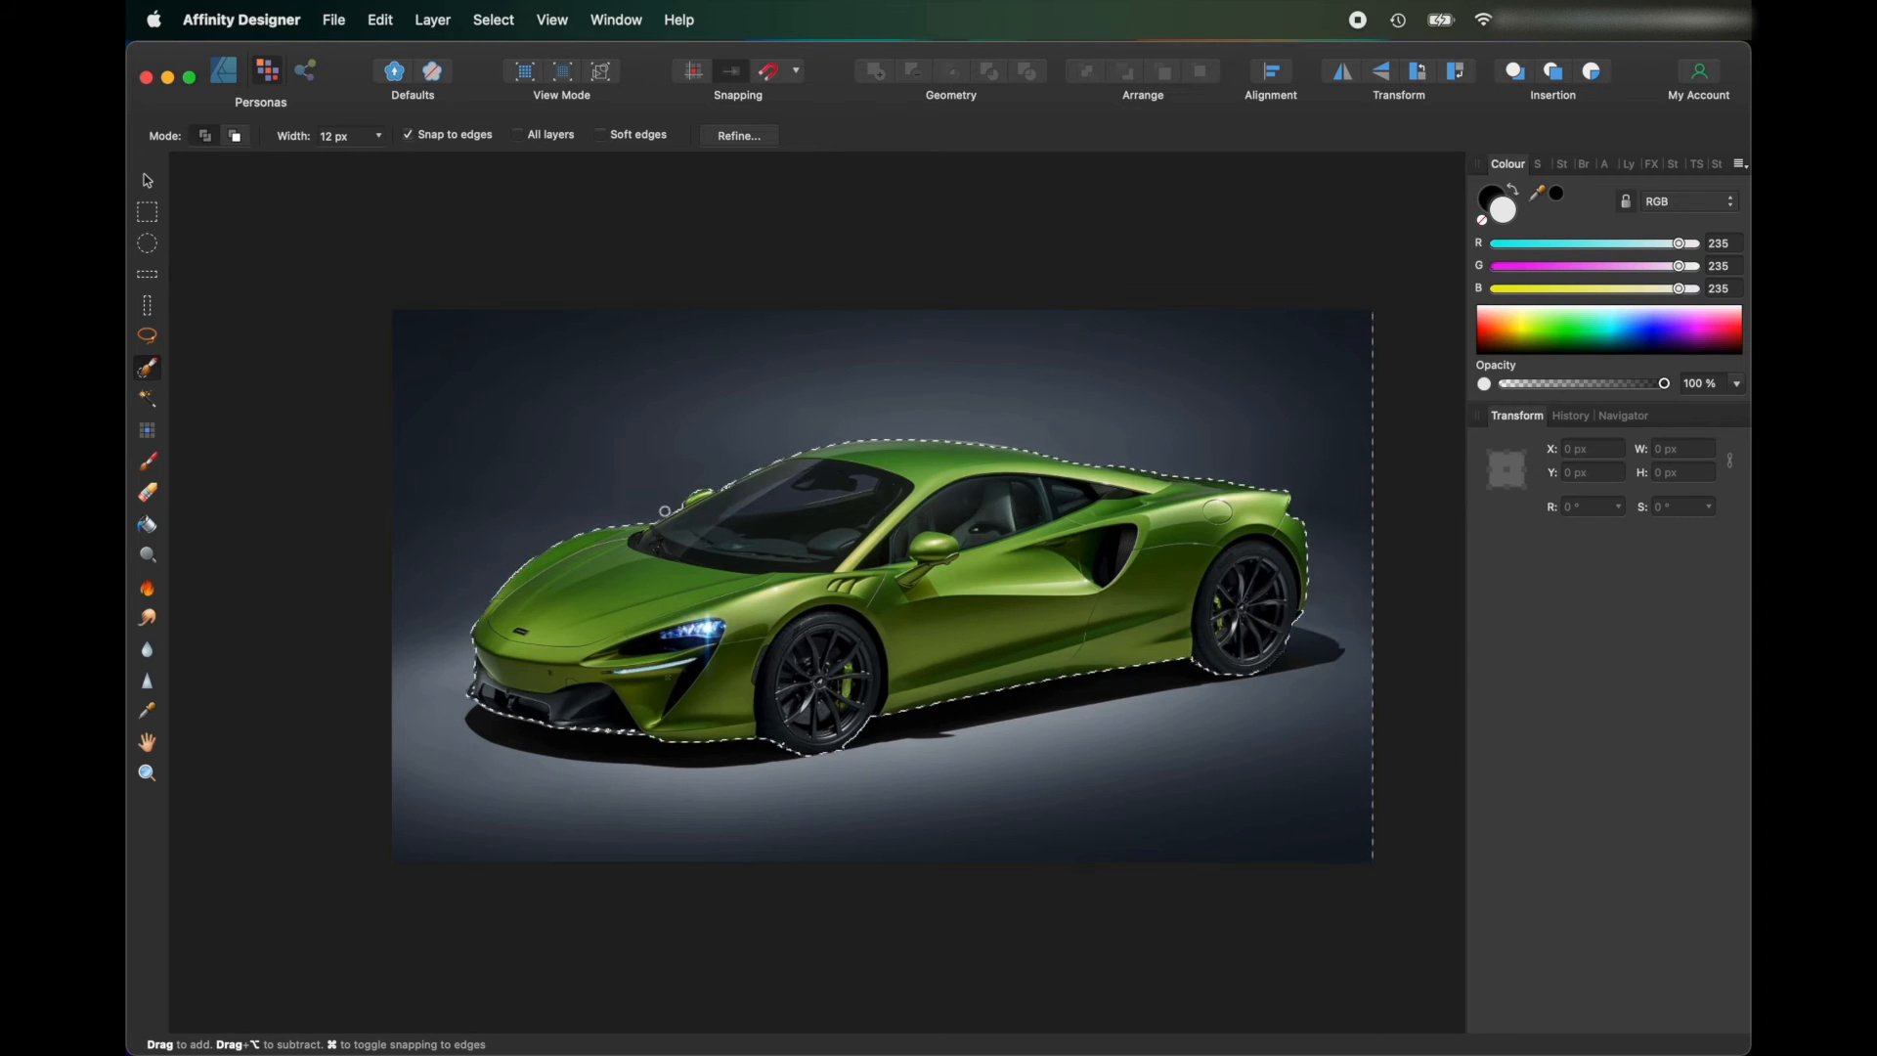
scroll(1231, 574, "left", 1)
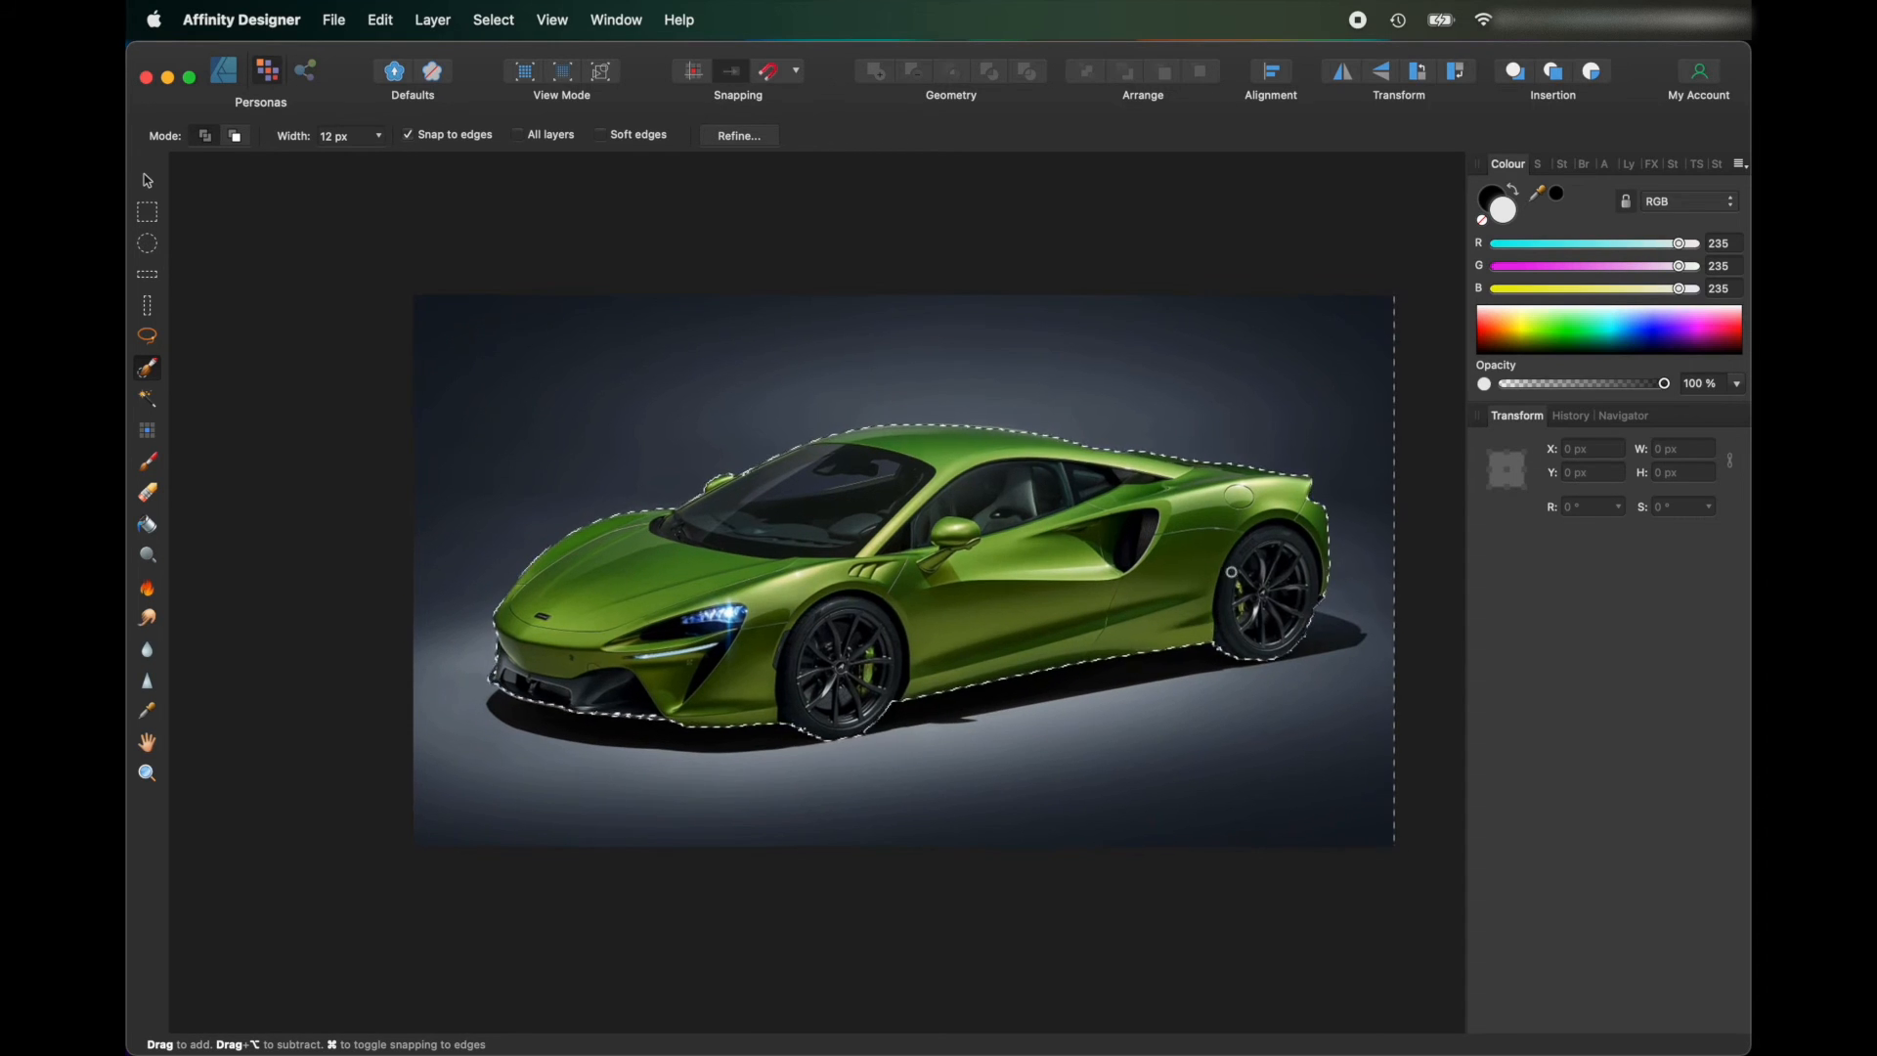
left_click(739, 135)
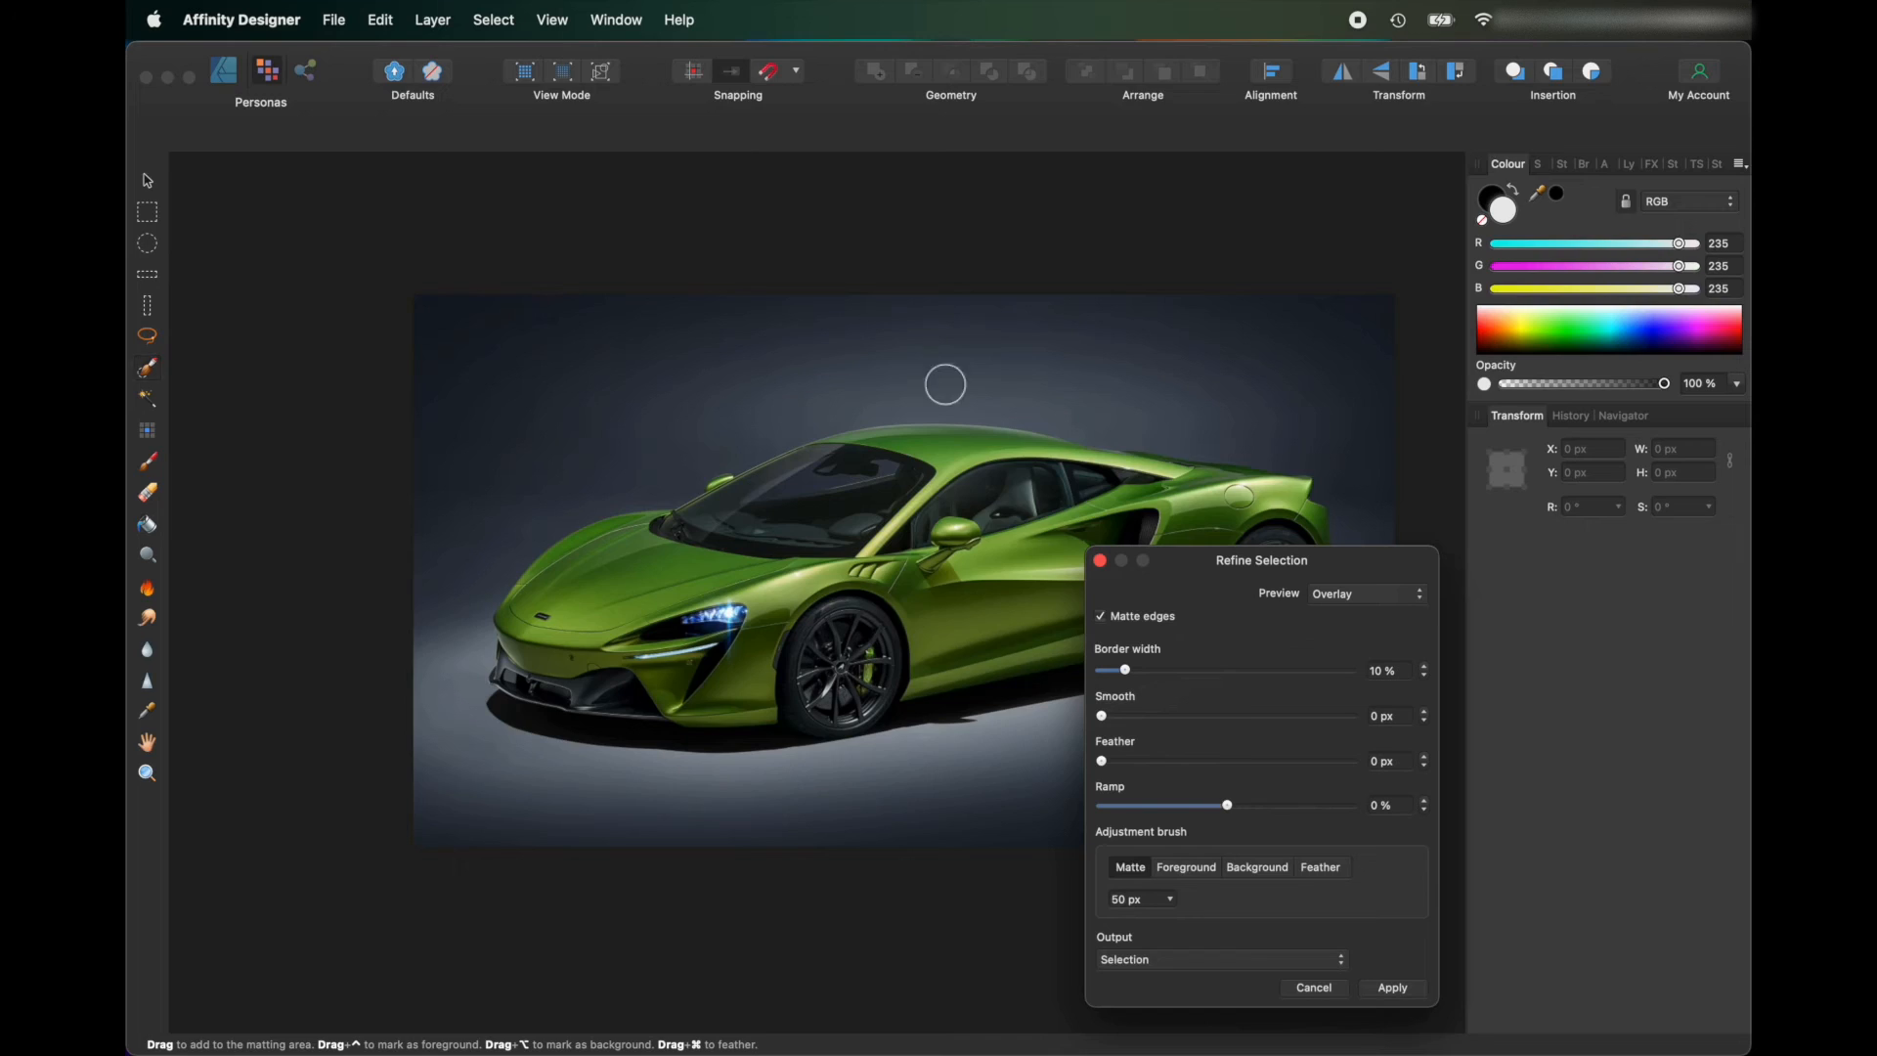
scroll(1010, 678, "right", 5)
scroll(975, 668, "right", 8)
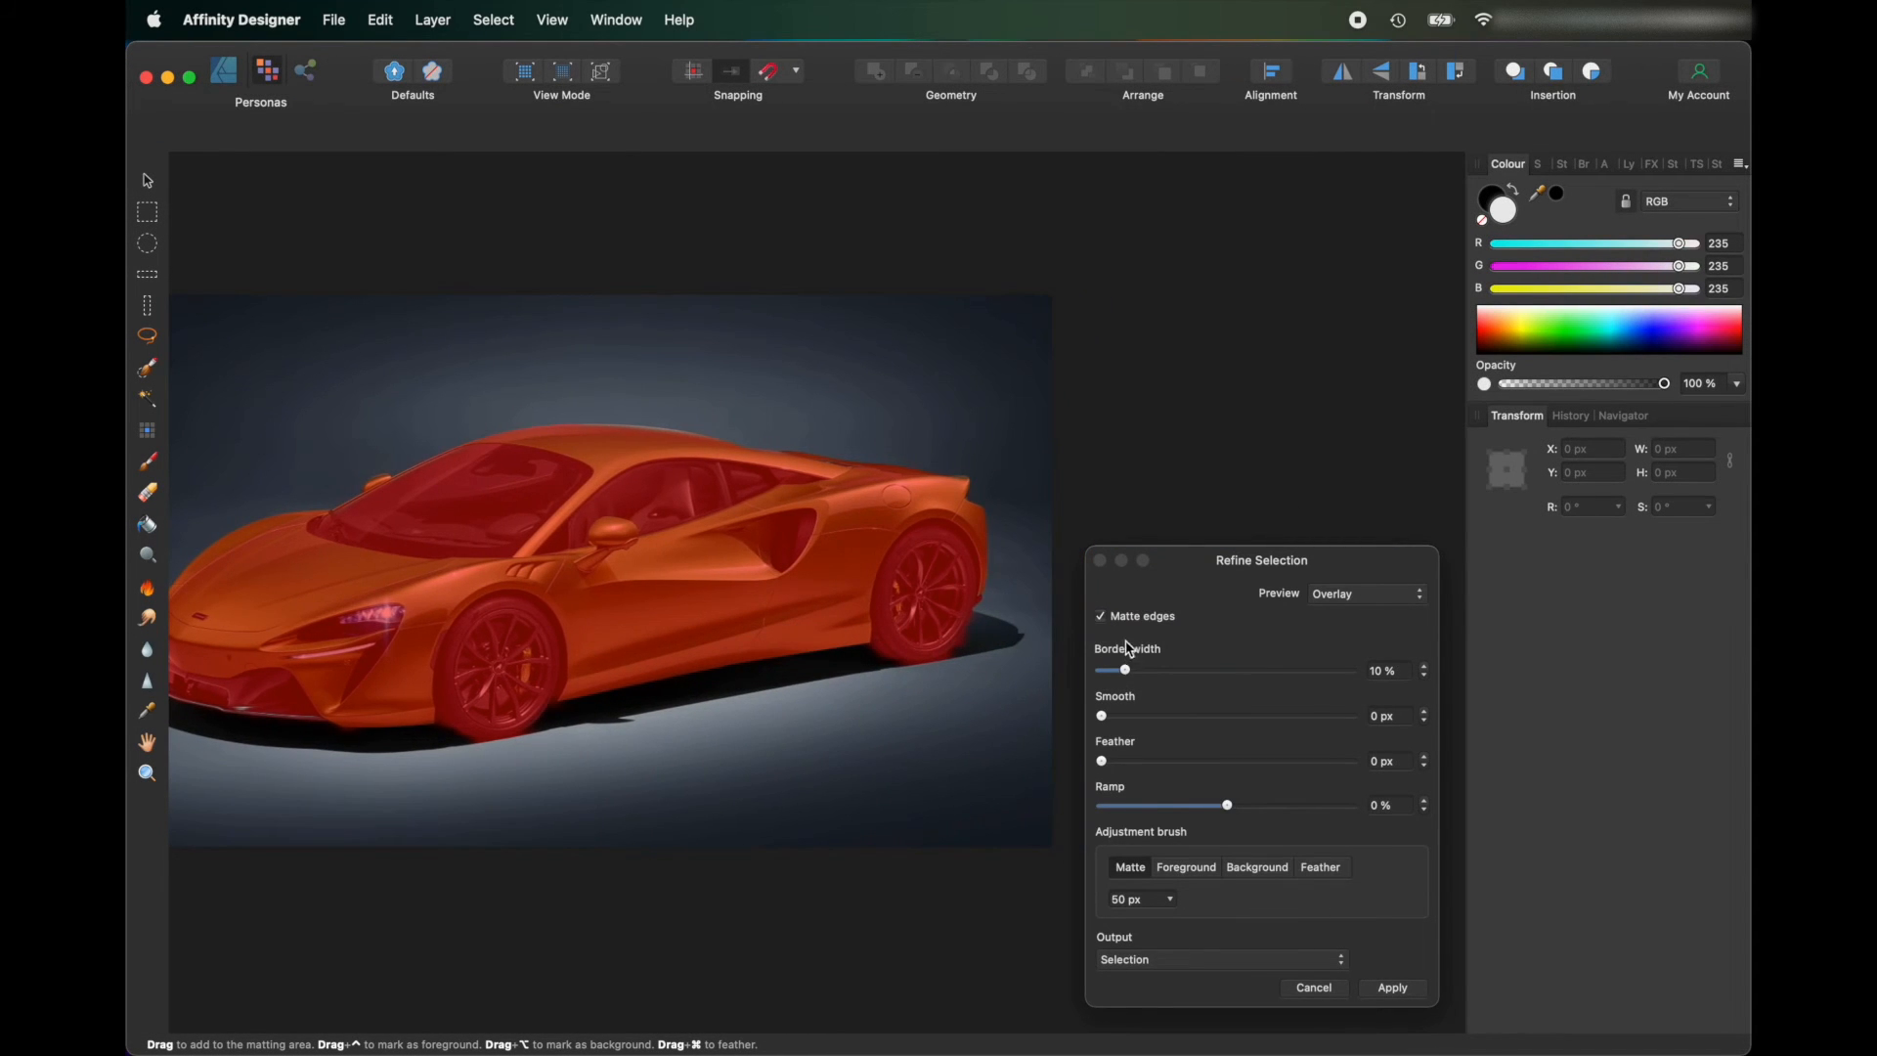
left_click_drag(1102, 715, 1115, 724)
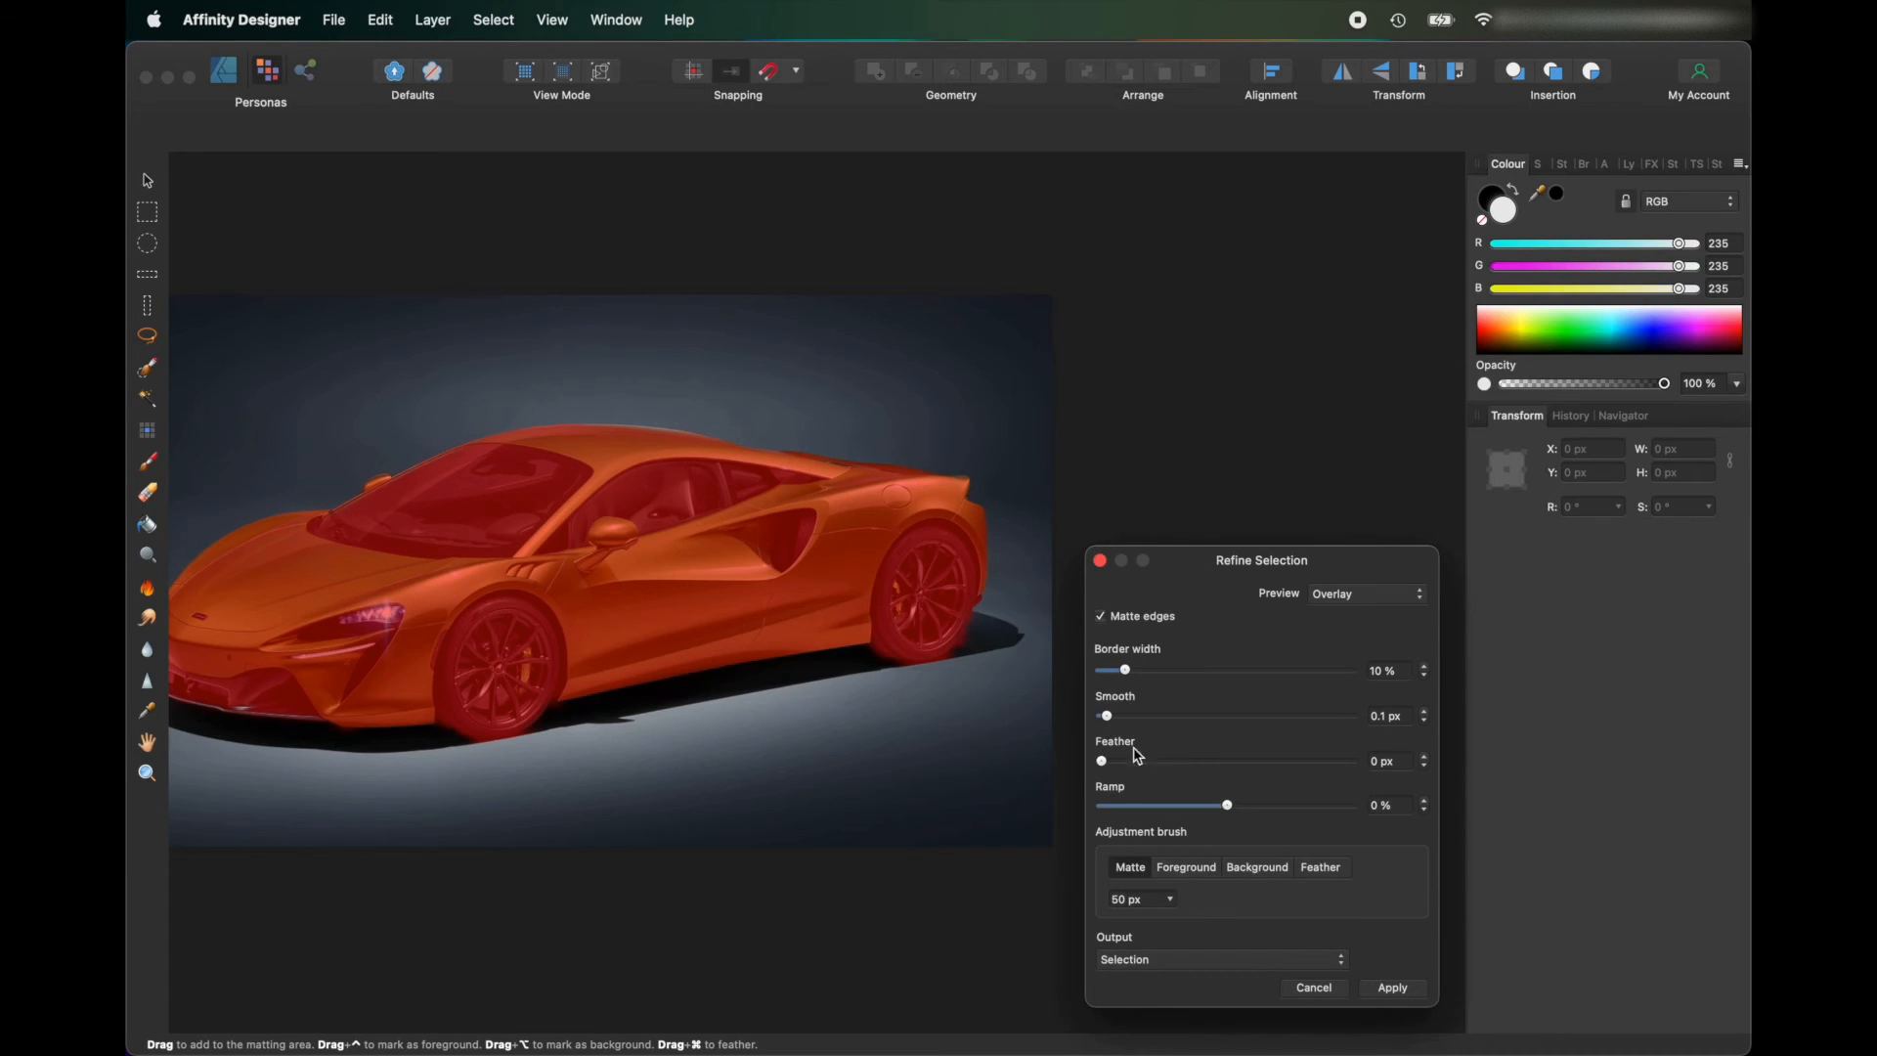
left_click_drag(1109, 719, 1096, 716)
scroll(651, 633, "left", 5)
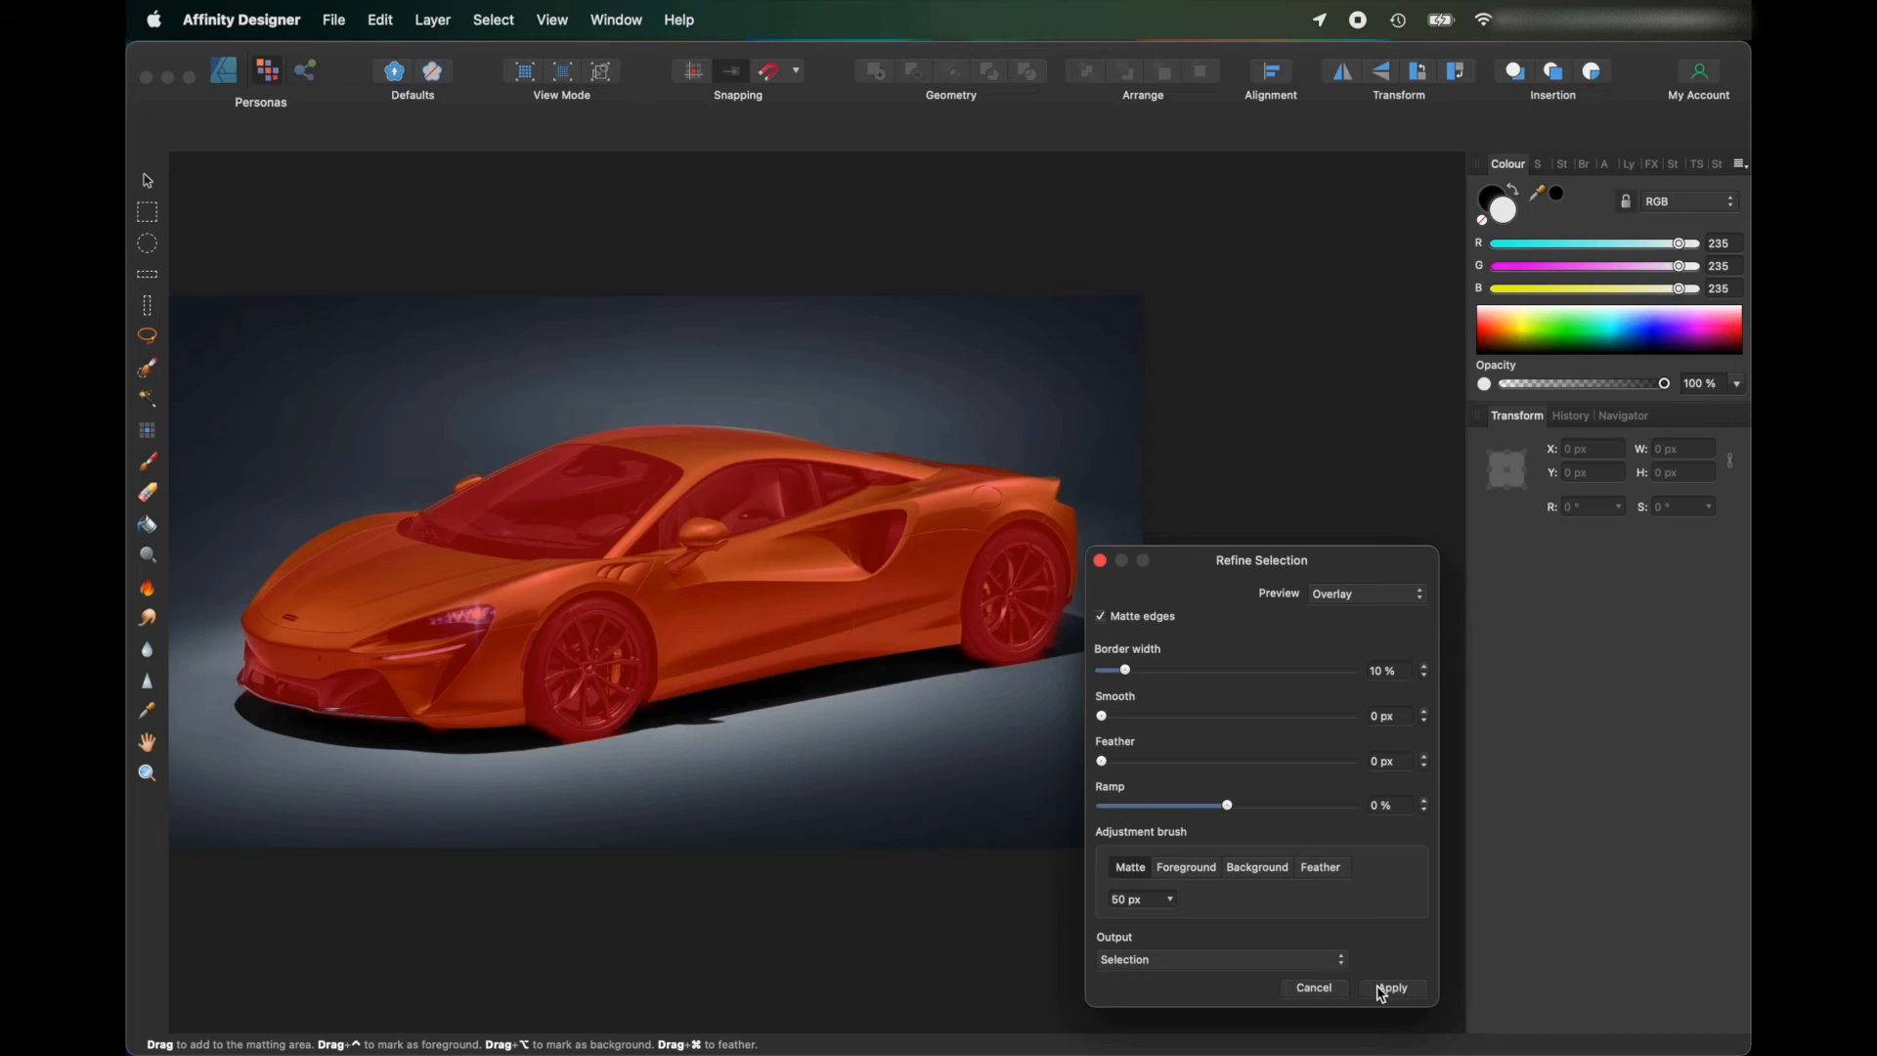
left_click(1382, 994)
Try deleting the selected background, and undo the deletion.
scroll(1216, 922, "left", 10)
scroll(1150, 885, "right", 1)
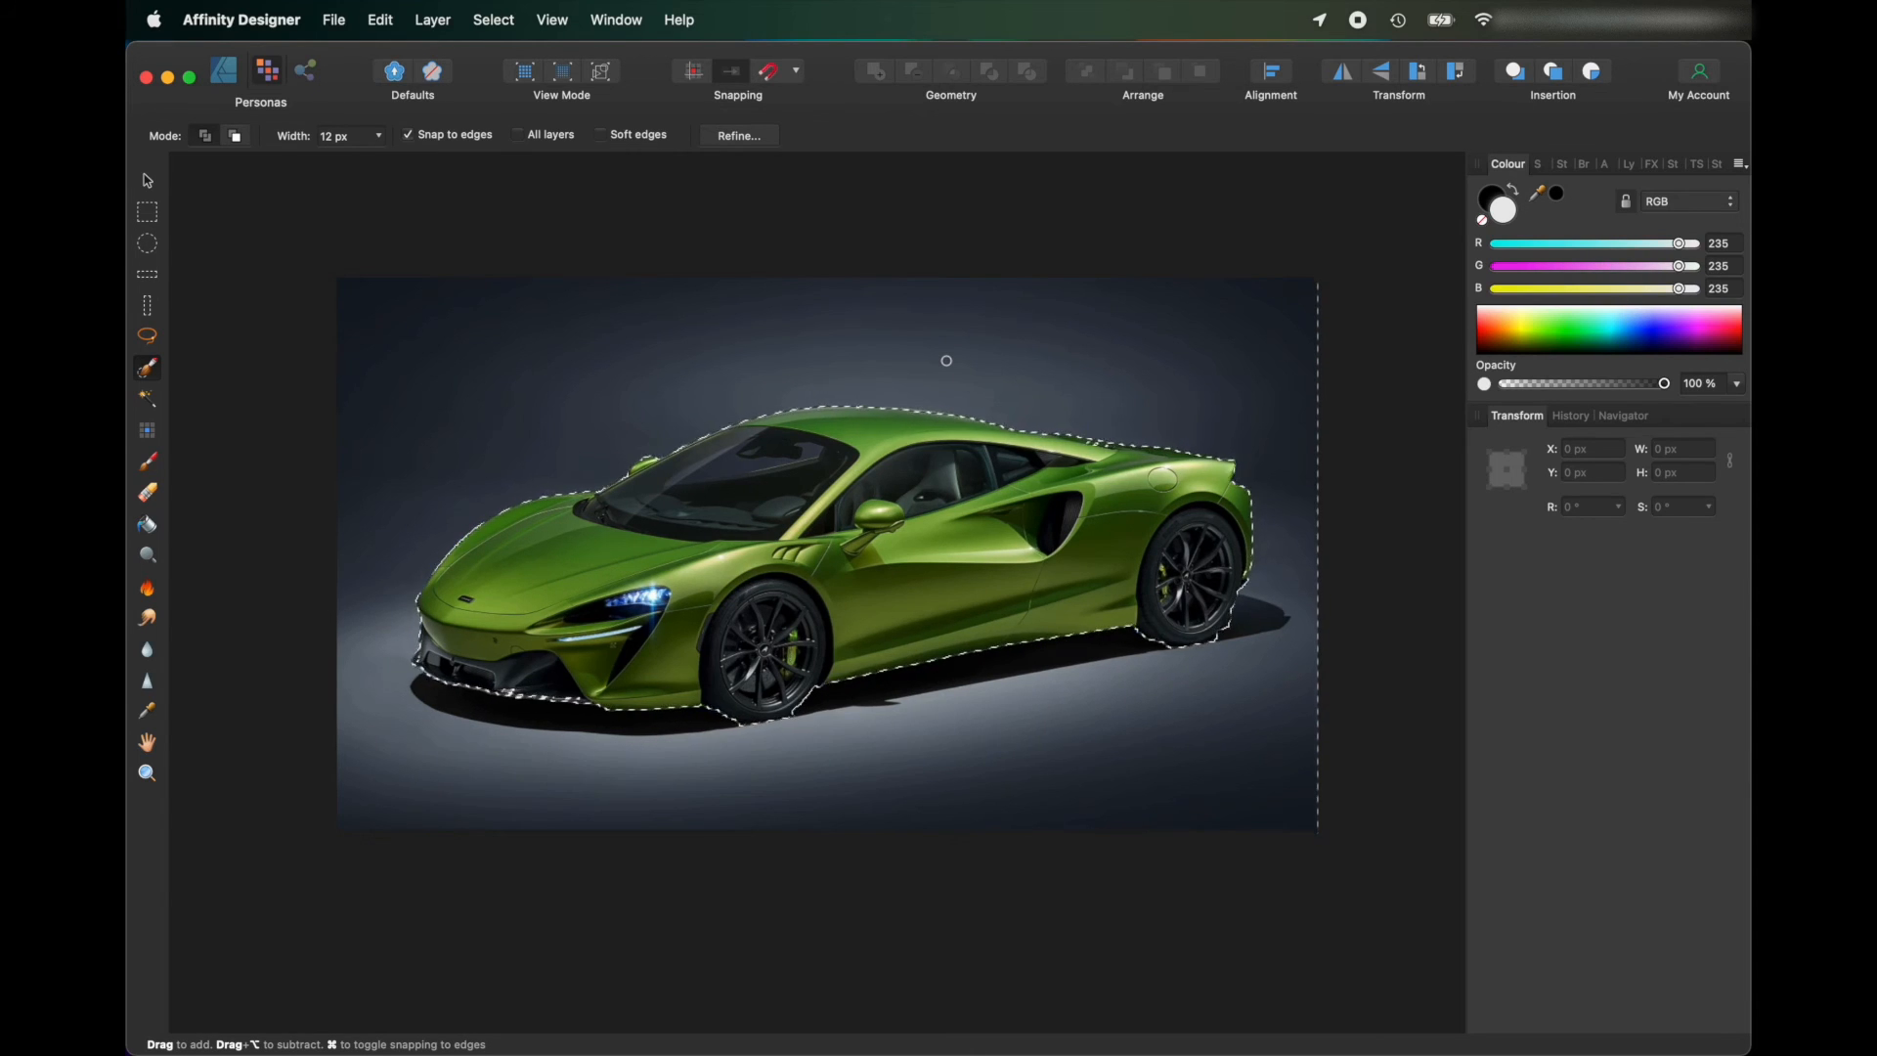
key("Delete")
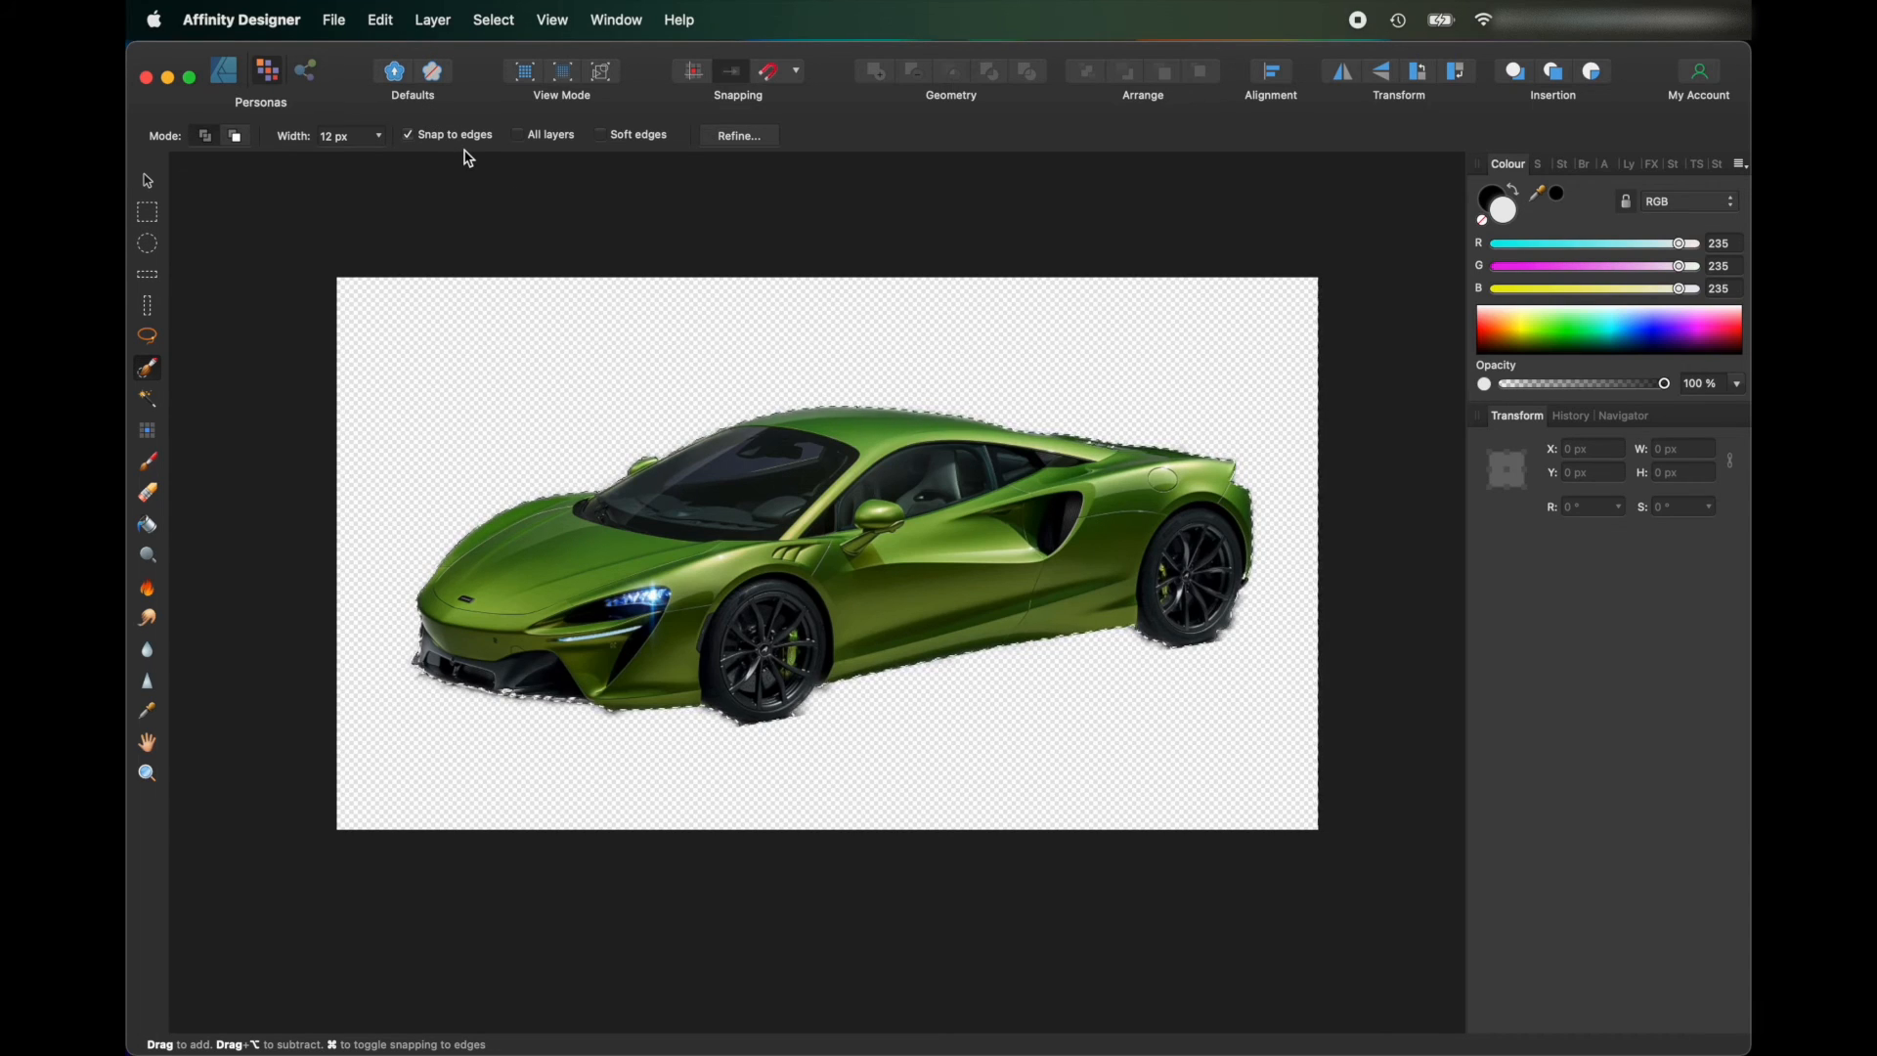
key("super+z")
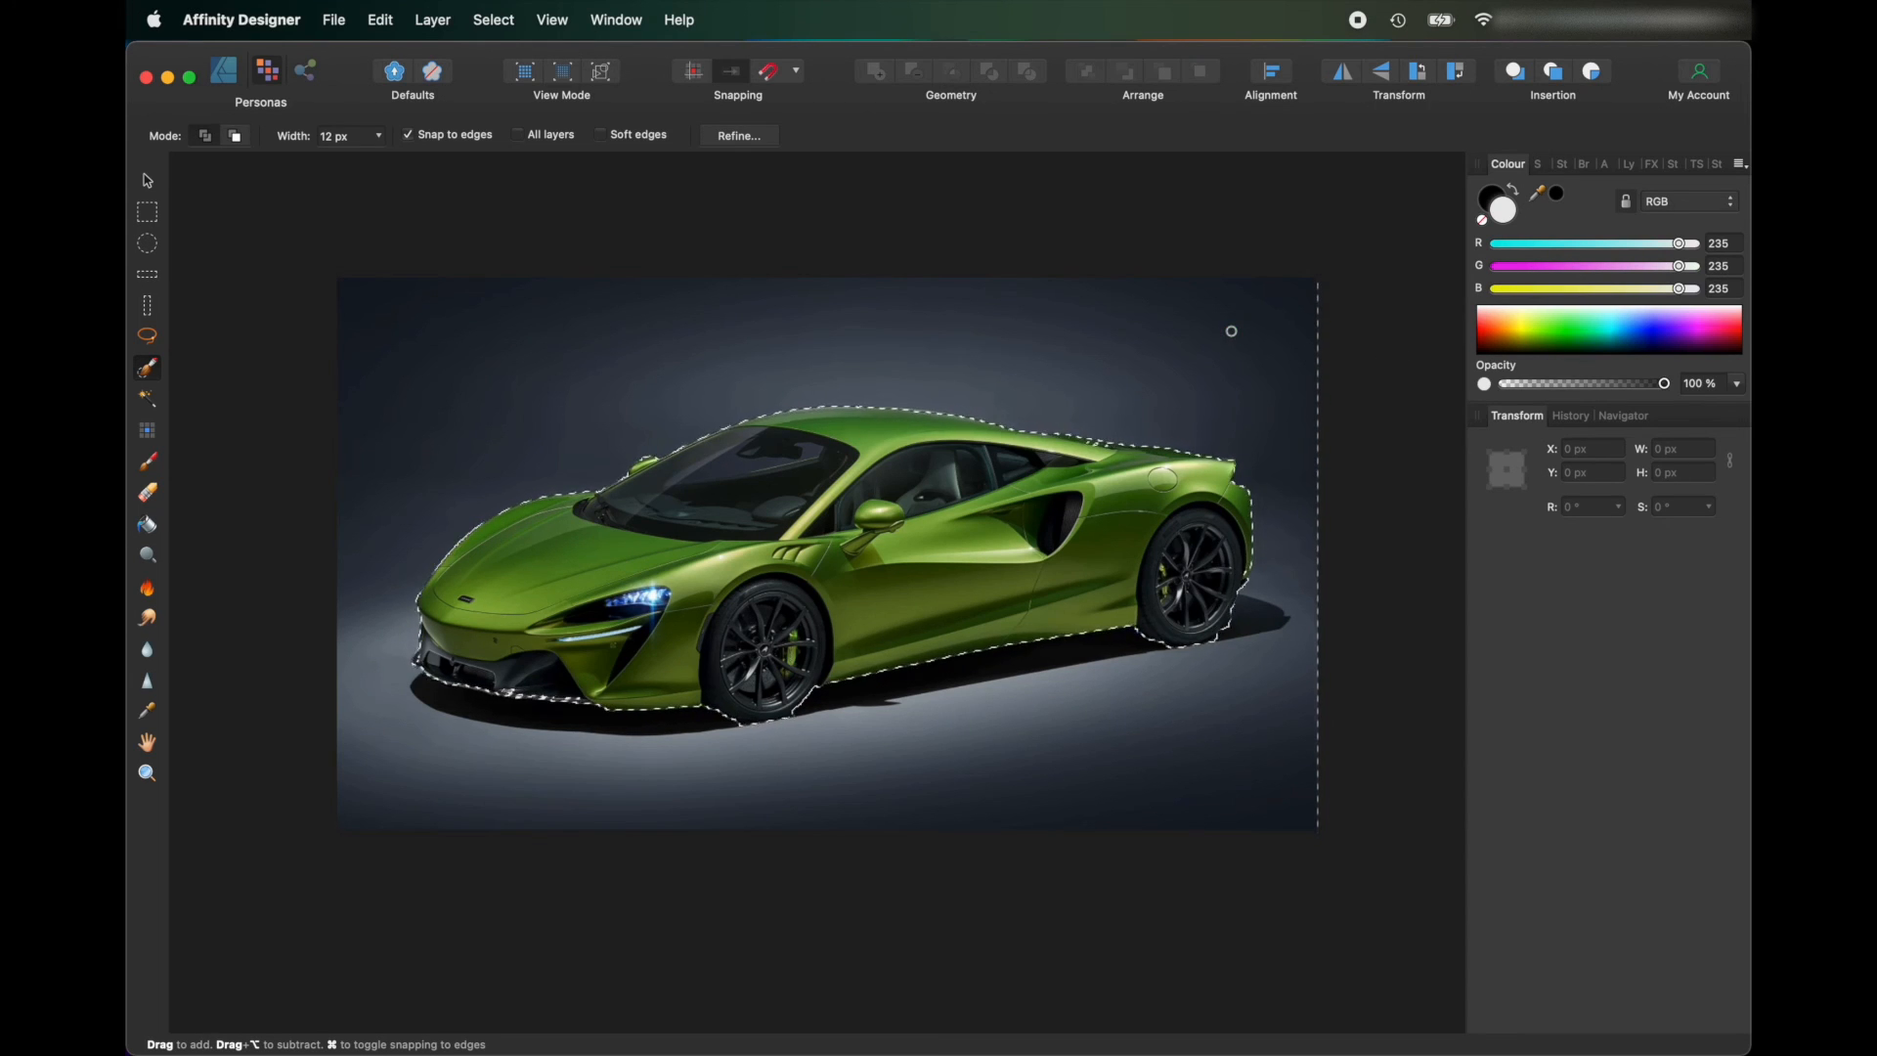
Cut the selected background out of the Background layer, paste it as a separate layer, and select the car layer.
left_click(1628, 165)
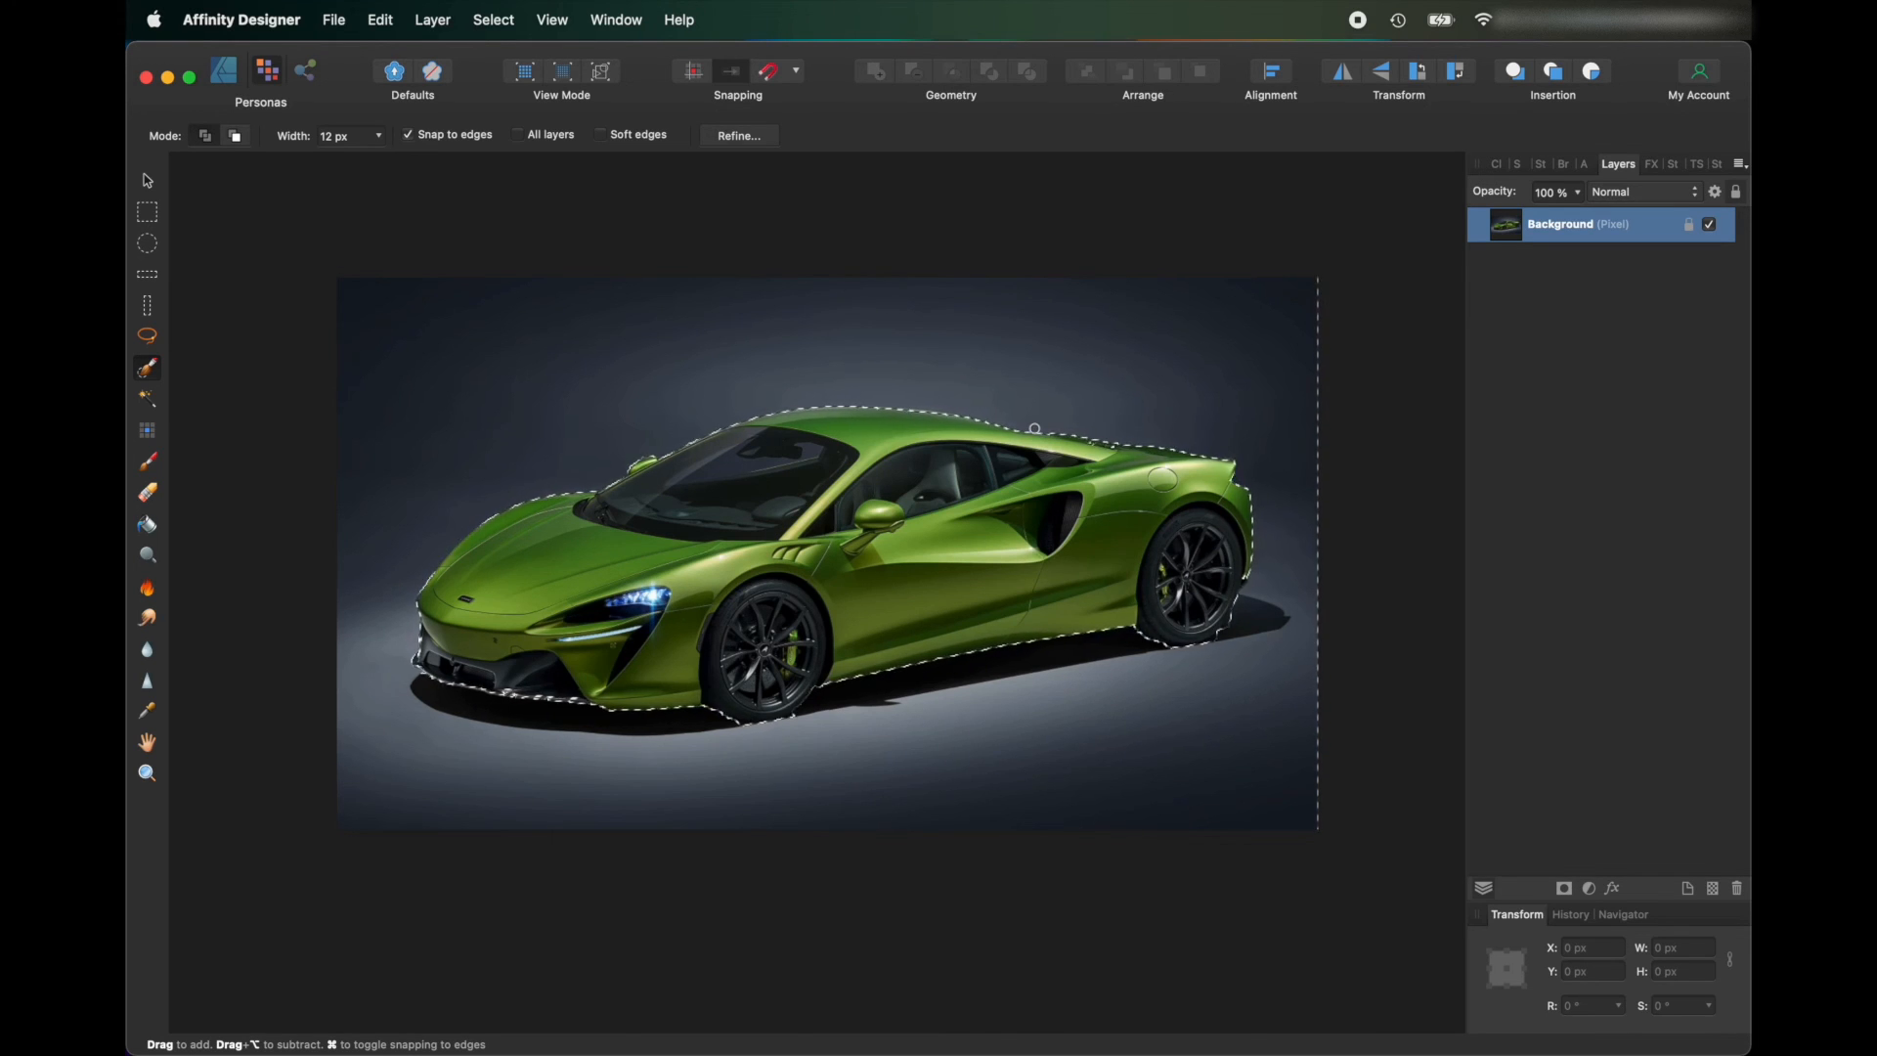
key("BackSpace")
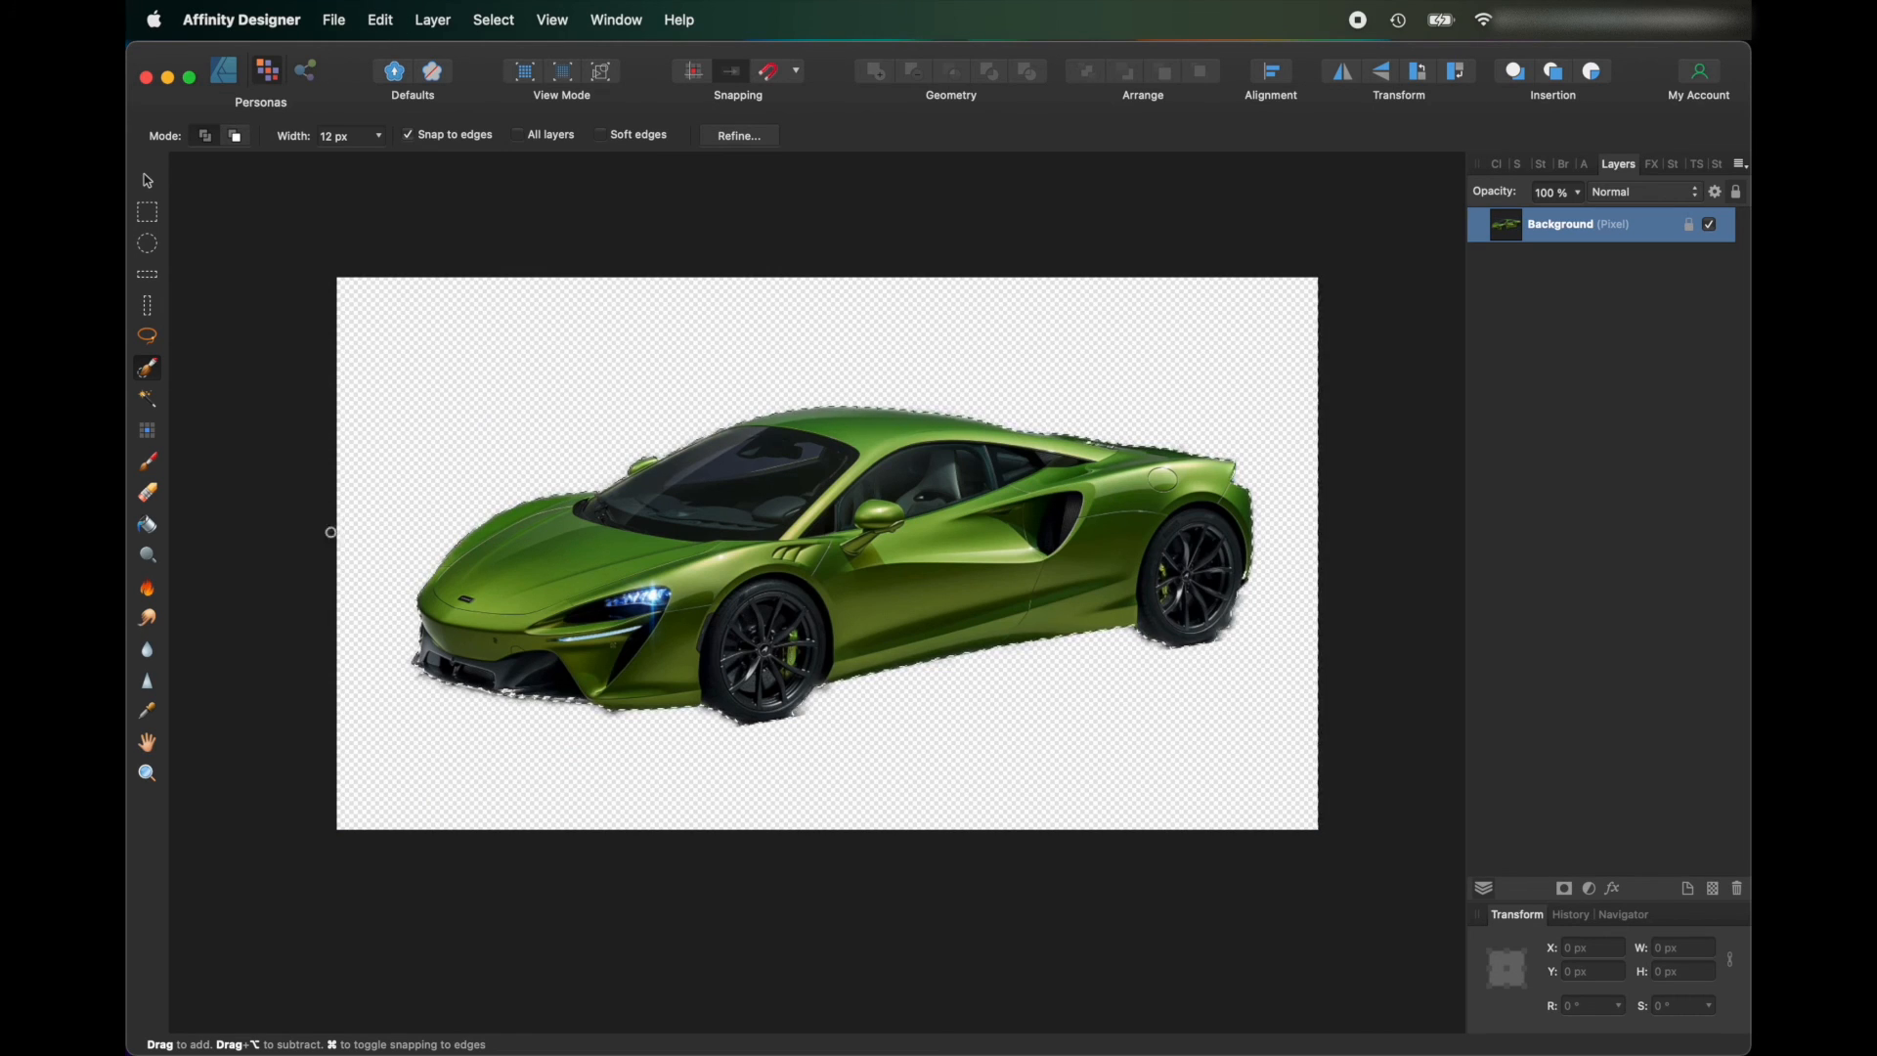
right_click(1496, 229)
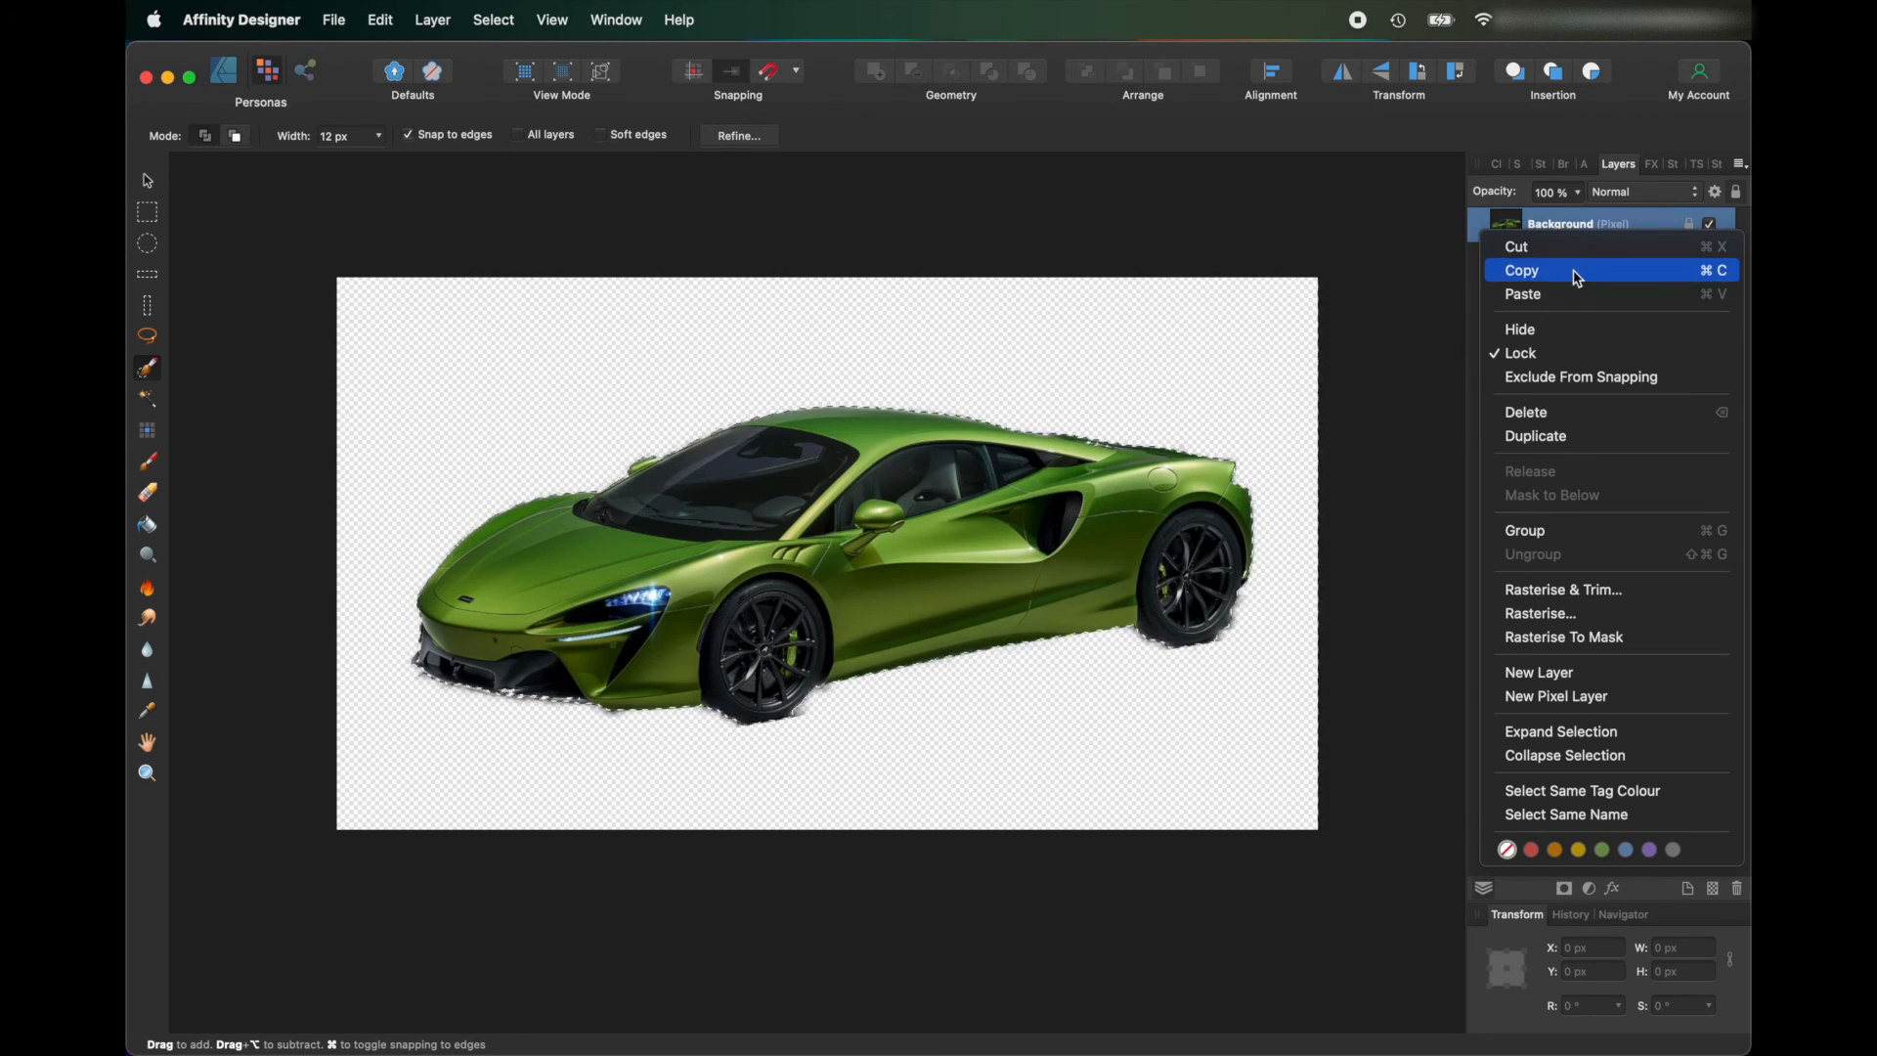
left_click(1511, 290)
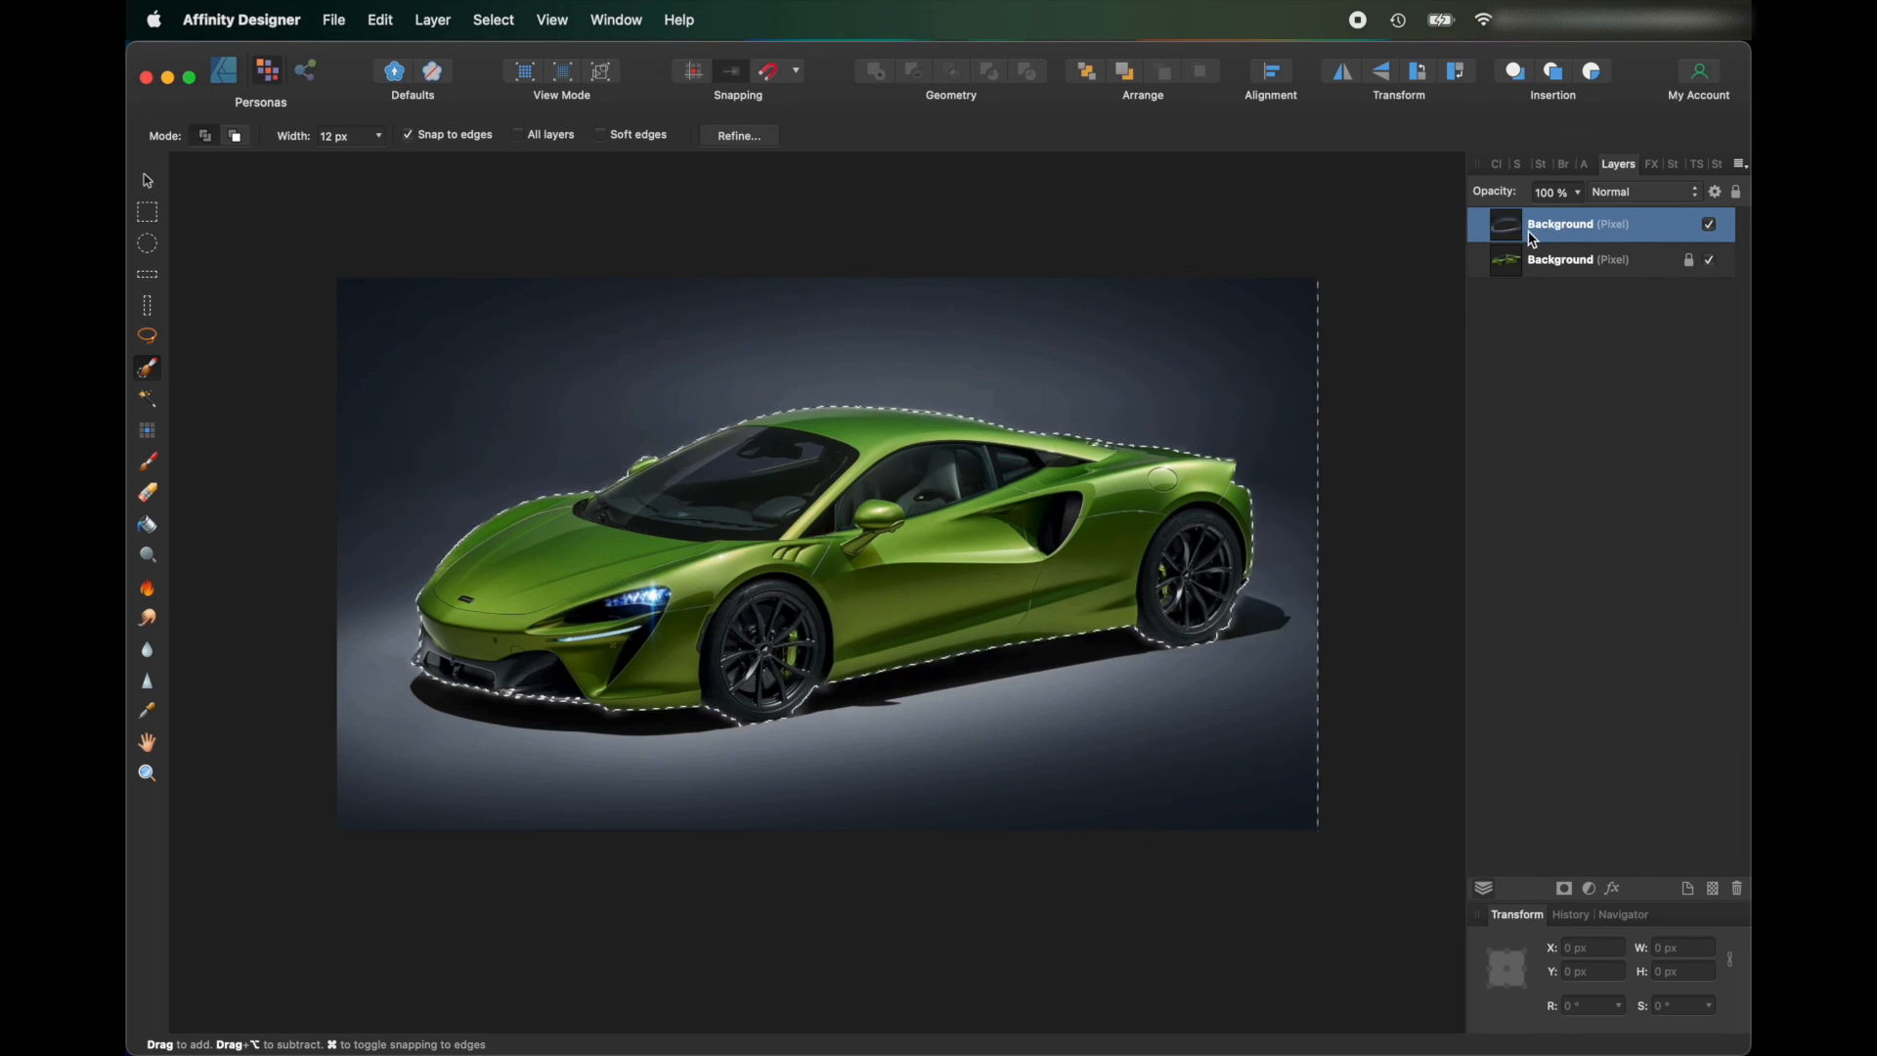
left_click(1557, 274)
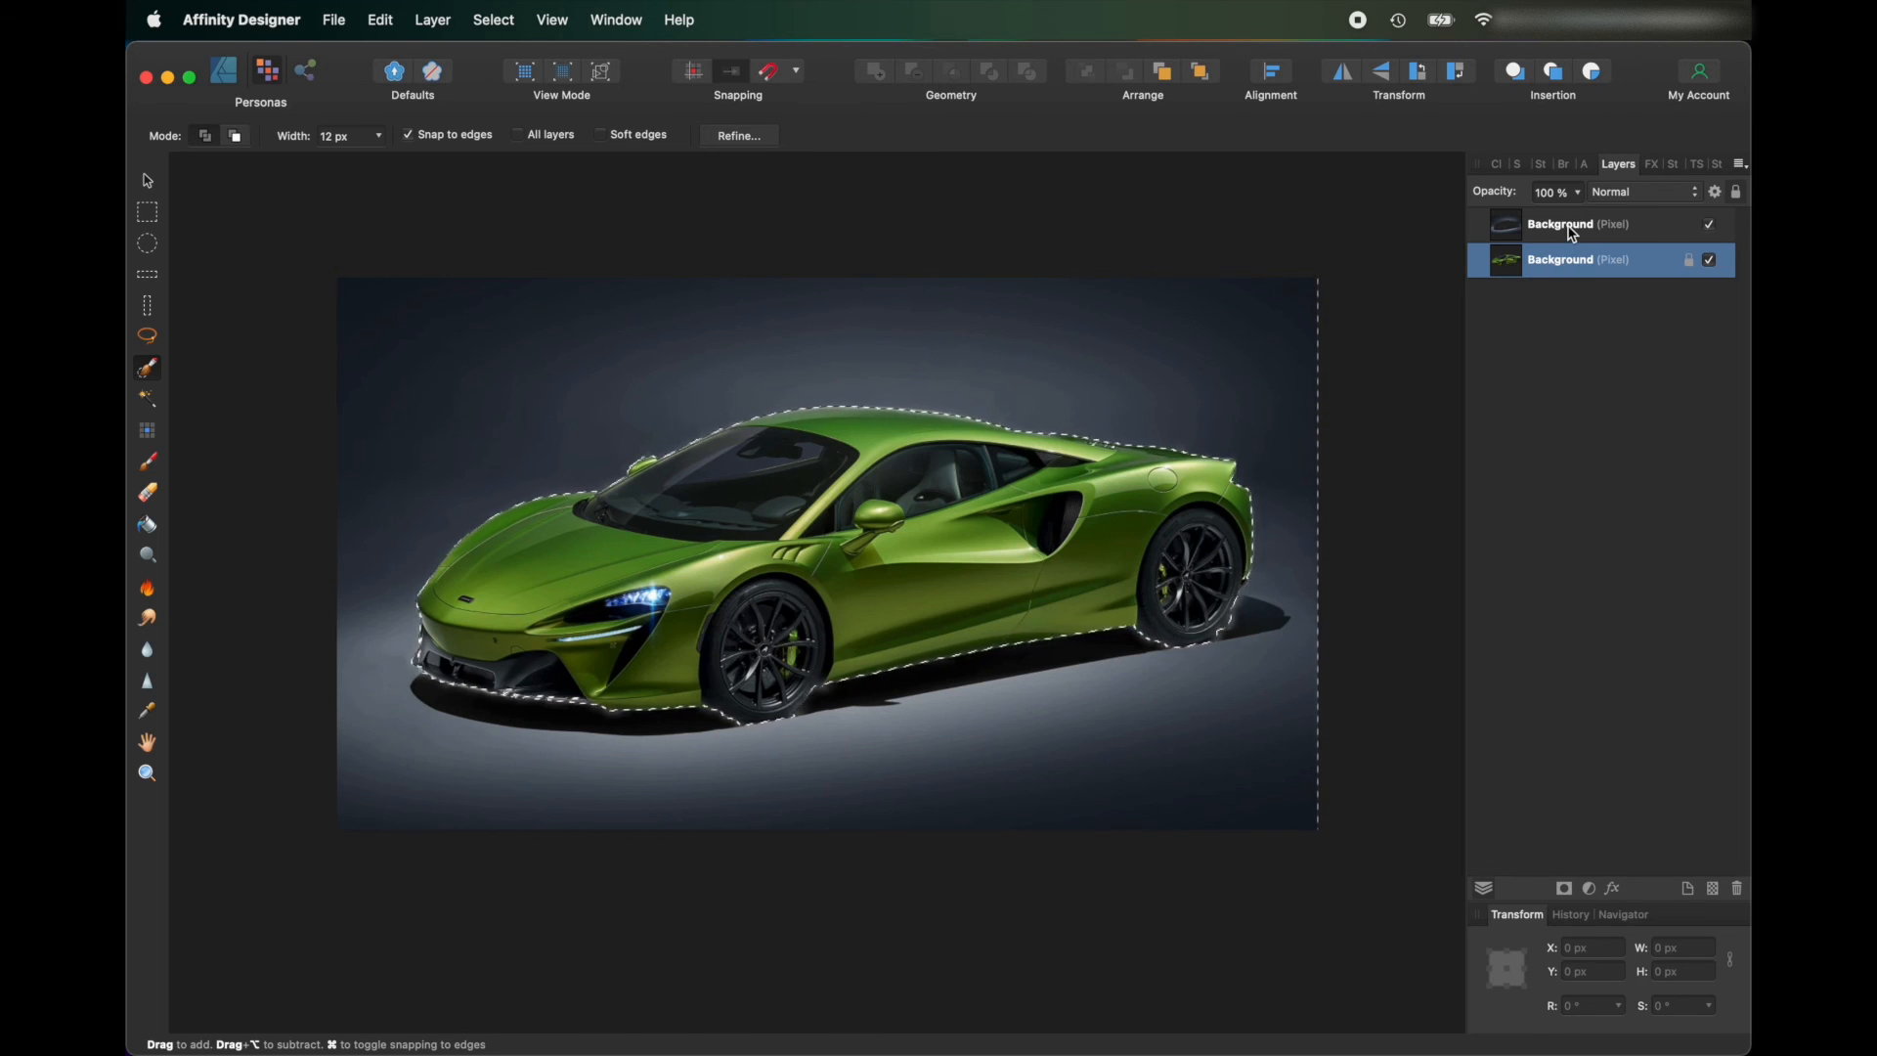
Rename the lower layer, which holds the cut-out car, as Car.
left_click(1574, 235)
right_click(1499, 228)
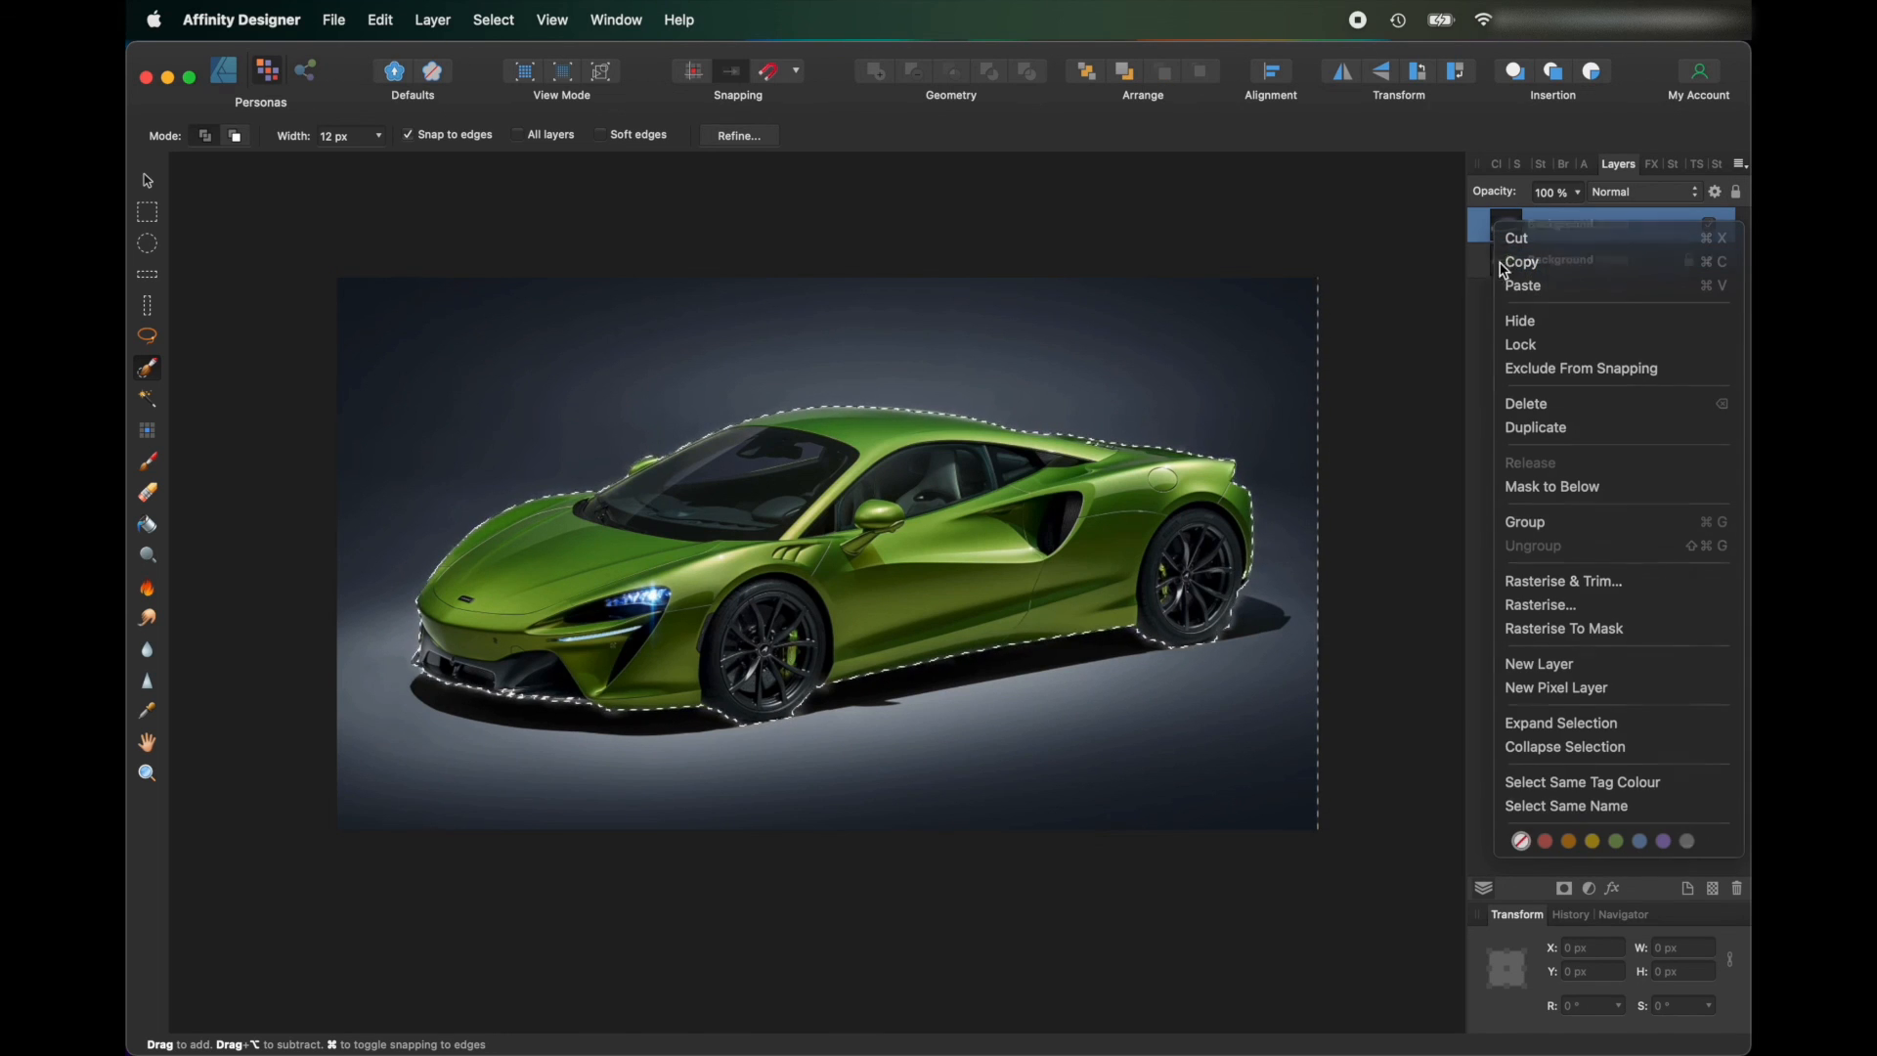
left_click(1505, 270)
double_click(1560, 261)
type("Car")
left_click(1610, 320)
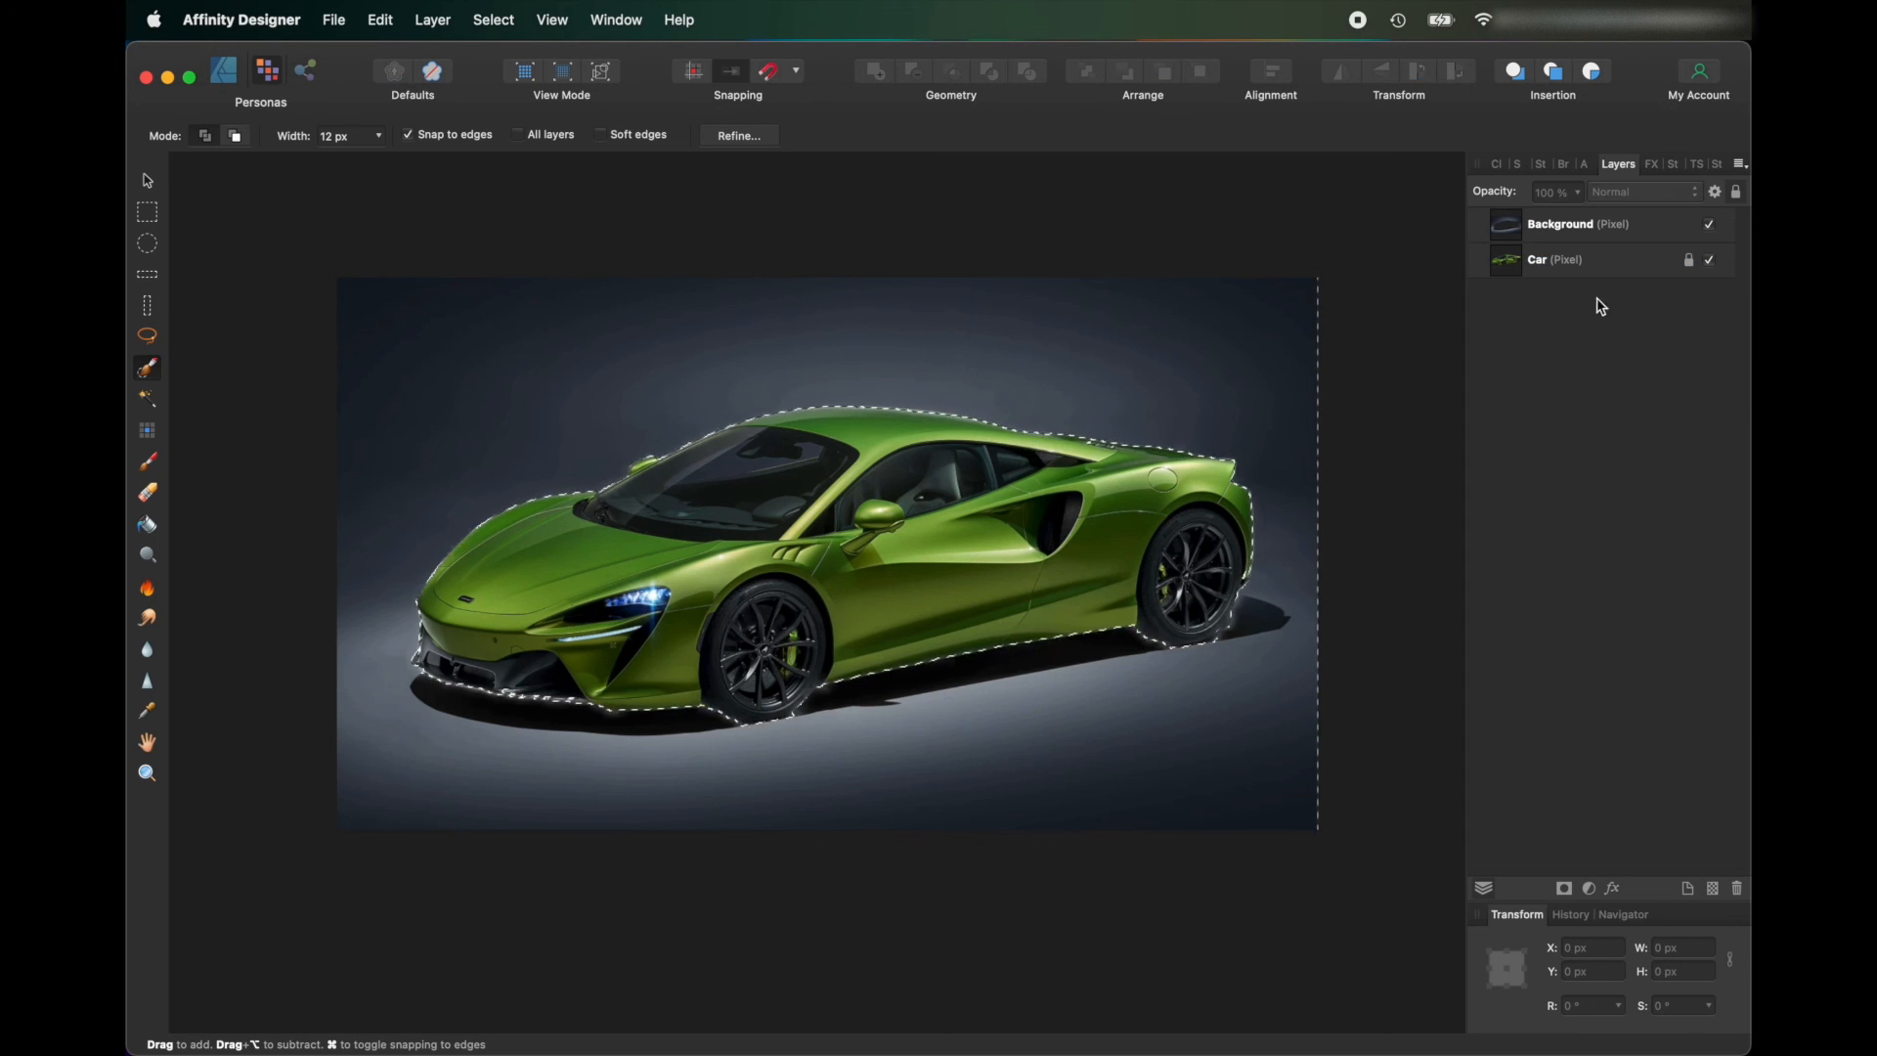
Unlock the Car layer.
left_click(1612, 281)
right_click(1570, 266)
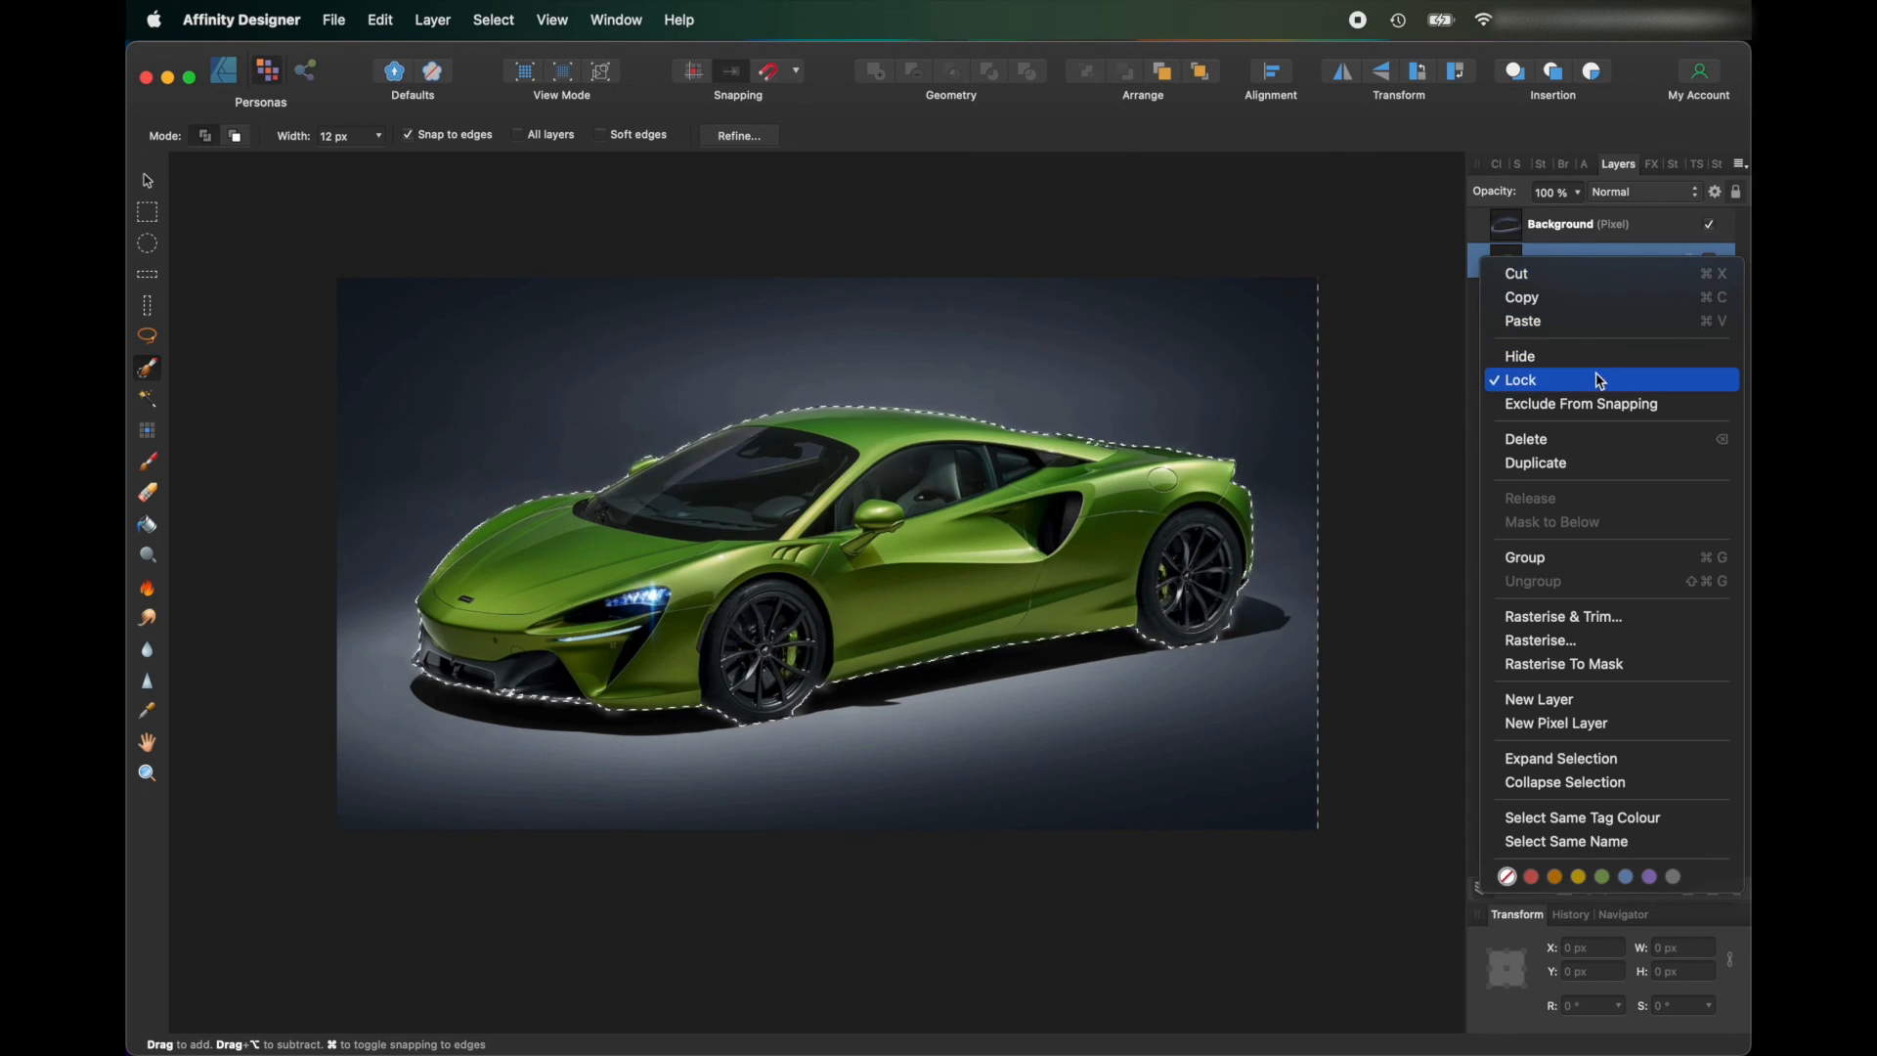
left_click(1558, 379)
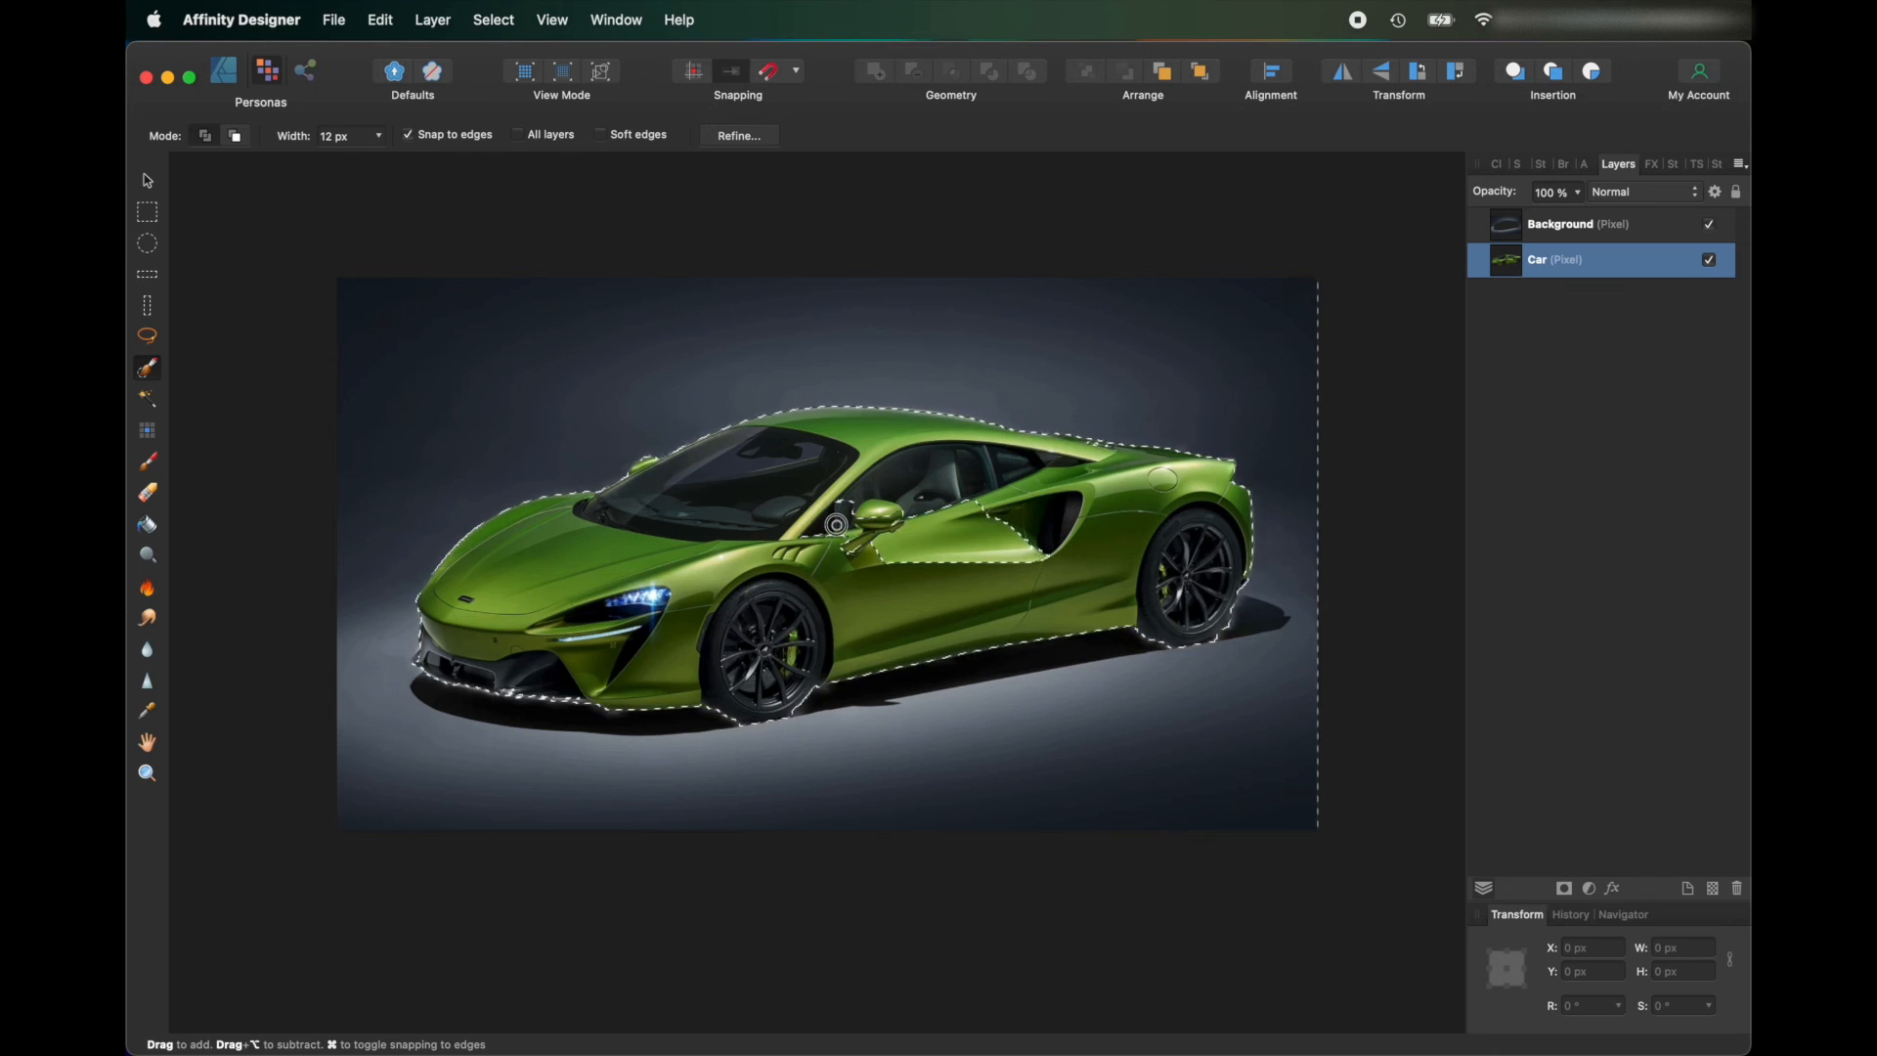
Clear the pixel selection and move the car down and to the right, to about X 151 px, Y 187 px.
left_click(493, 19)
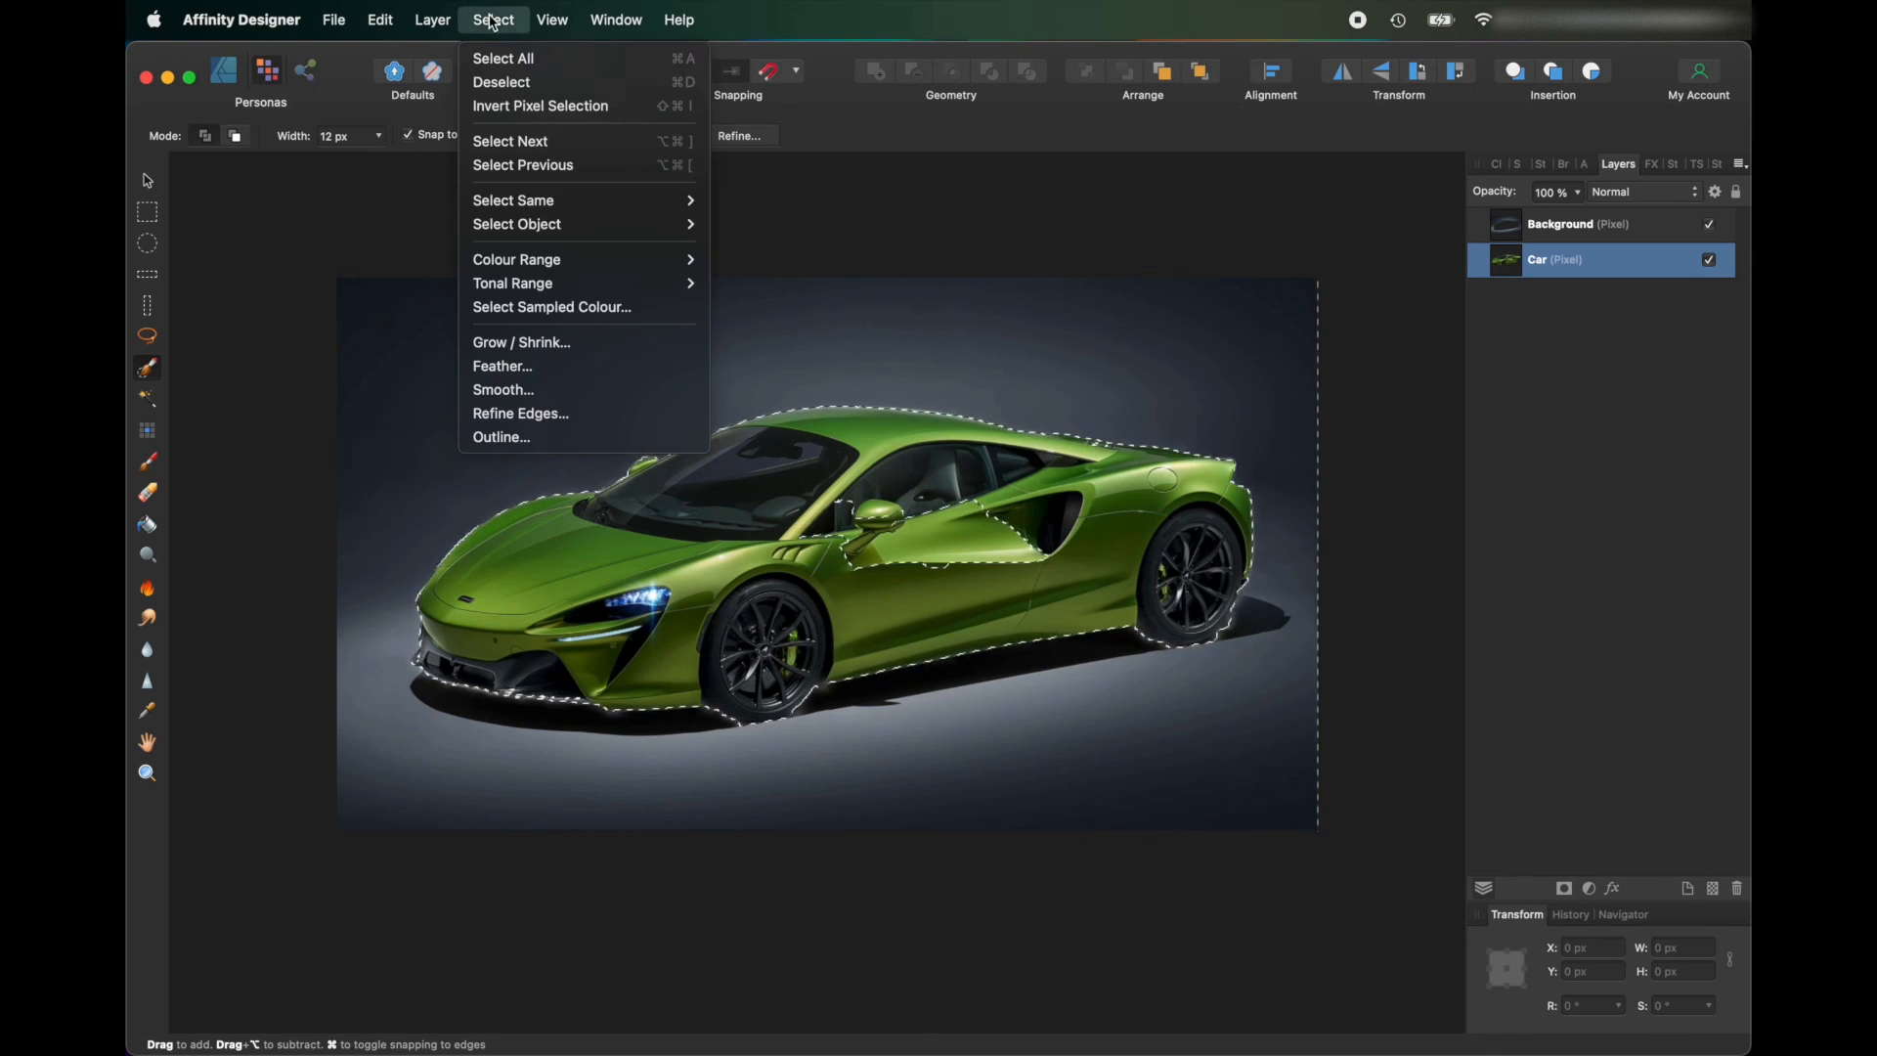
left_click(510, 81)
left_click(148, 181)
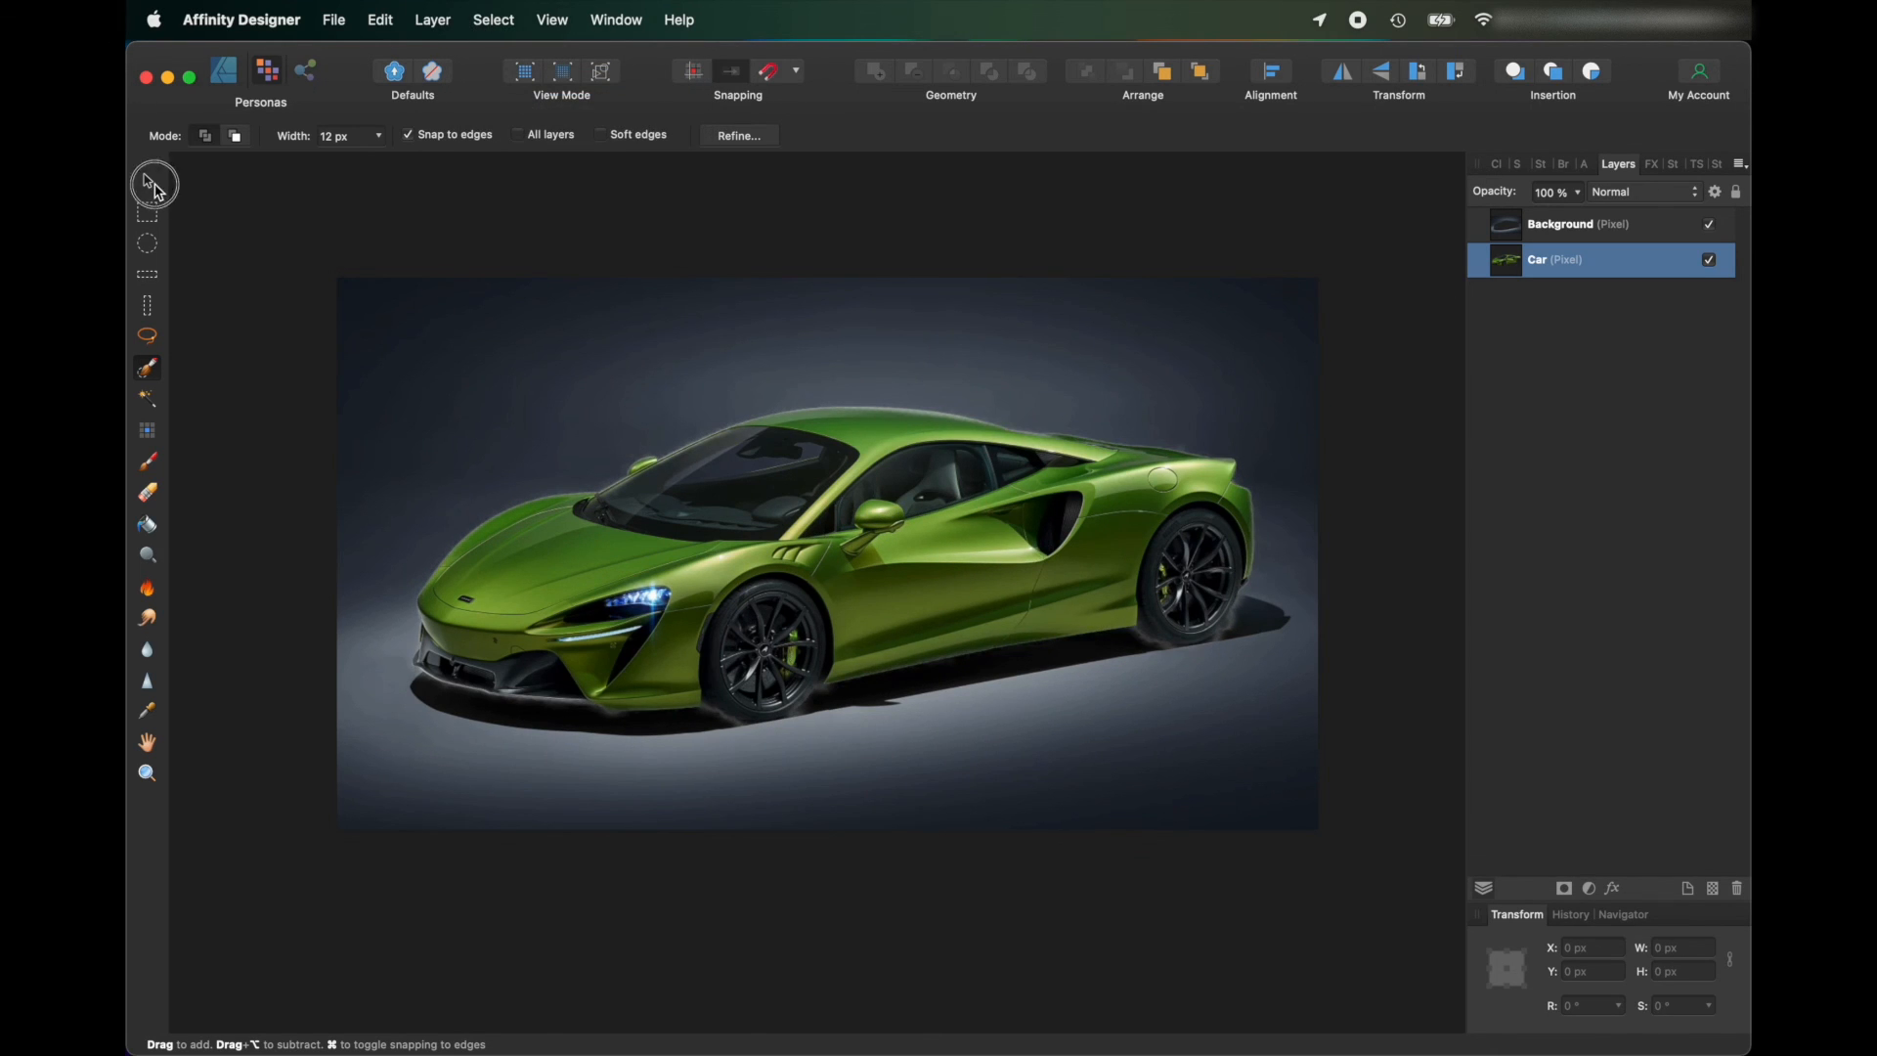
left_click_drag(833, 454, 904, 436)
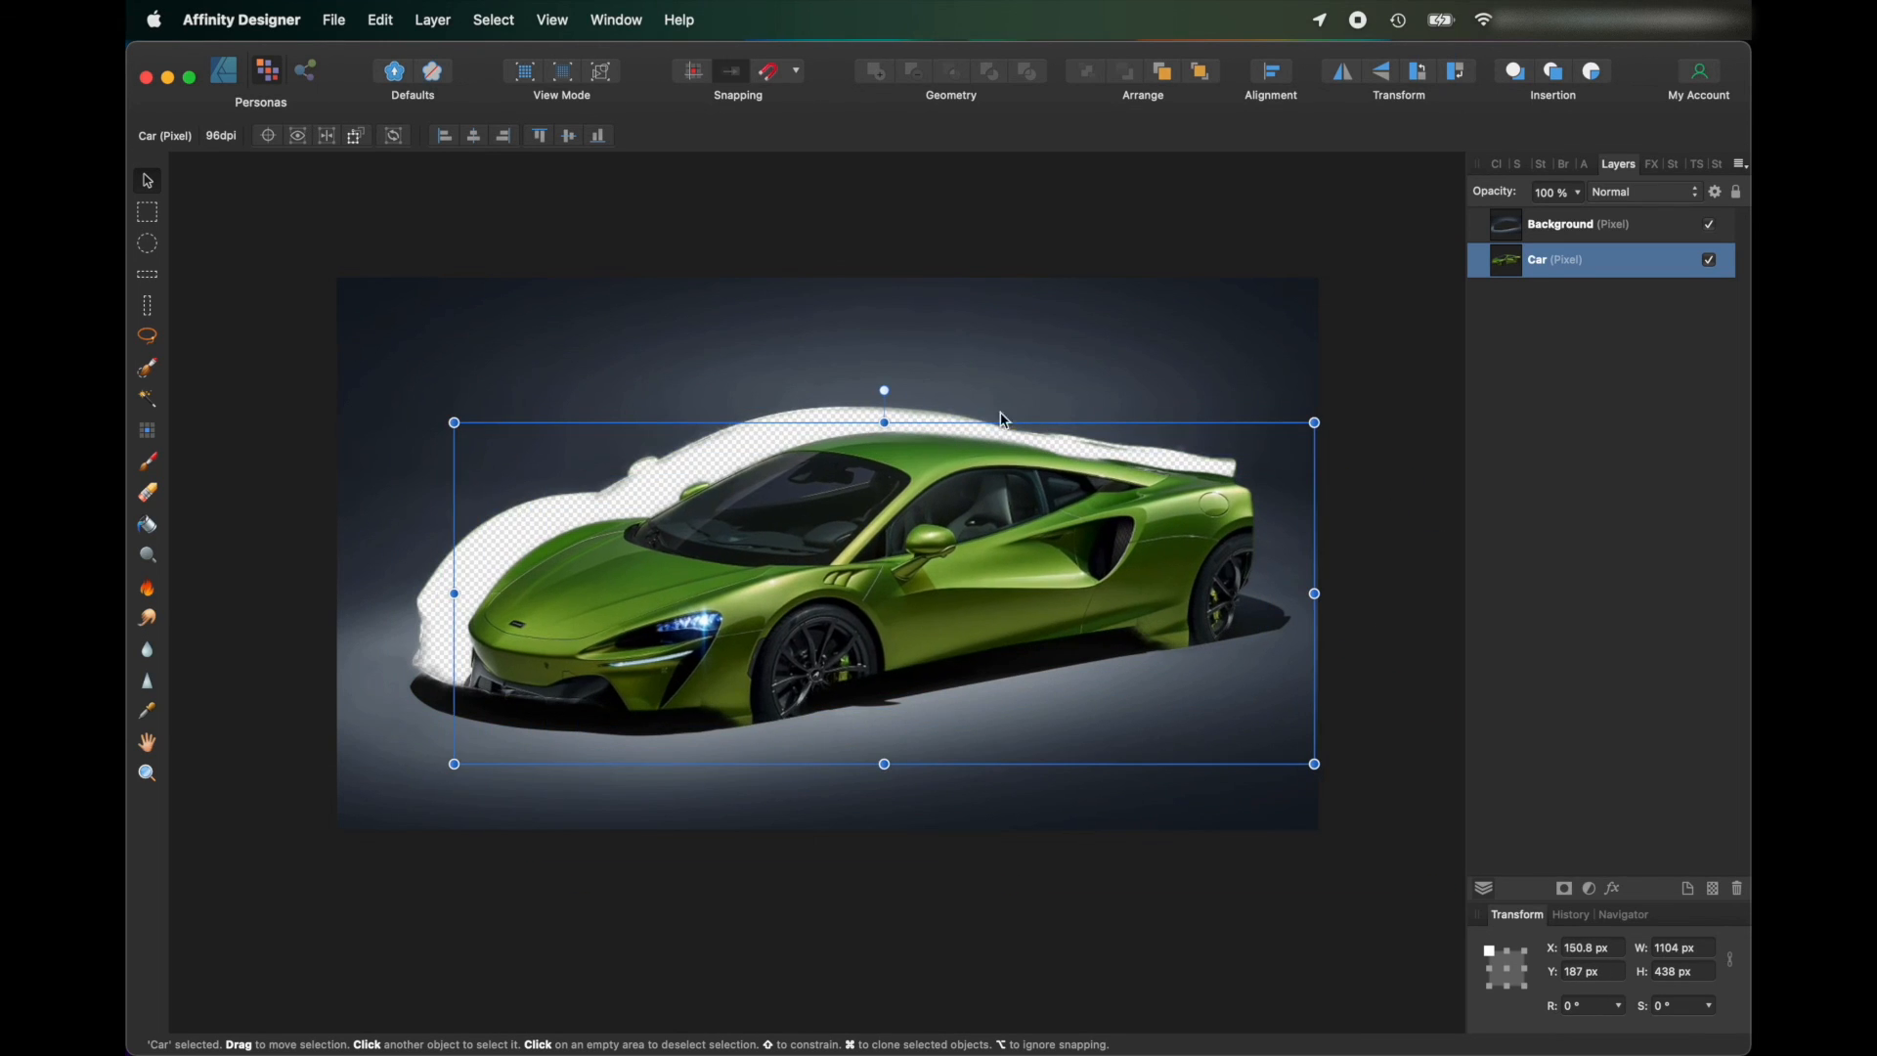
Place the Car layer above the Background layer and move the car up to about X 50 px, Y -31 px.
left_click(1589, 235)
left_click_drag(1589, 234, 1569, 270)
left_click_drag(884, 571, 805, 401)
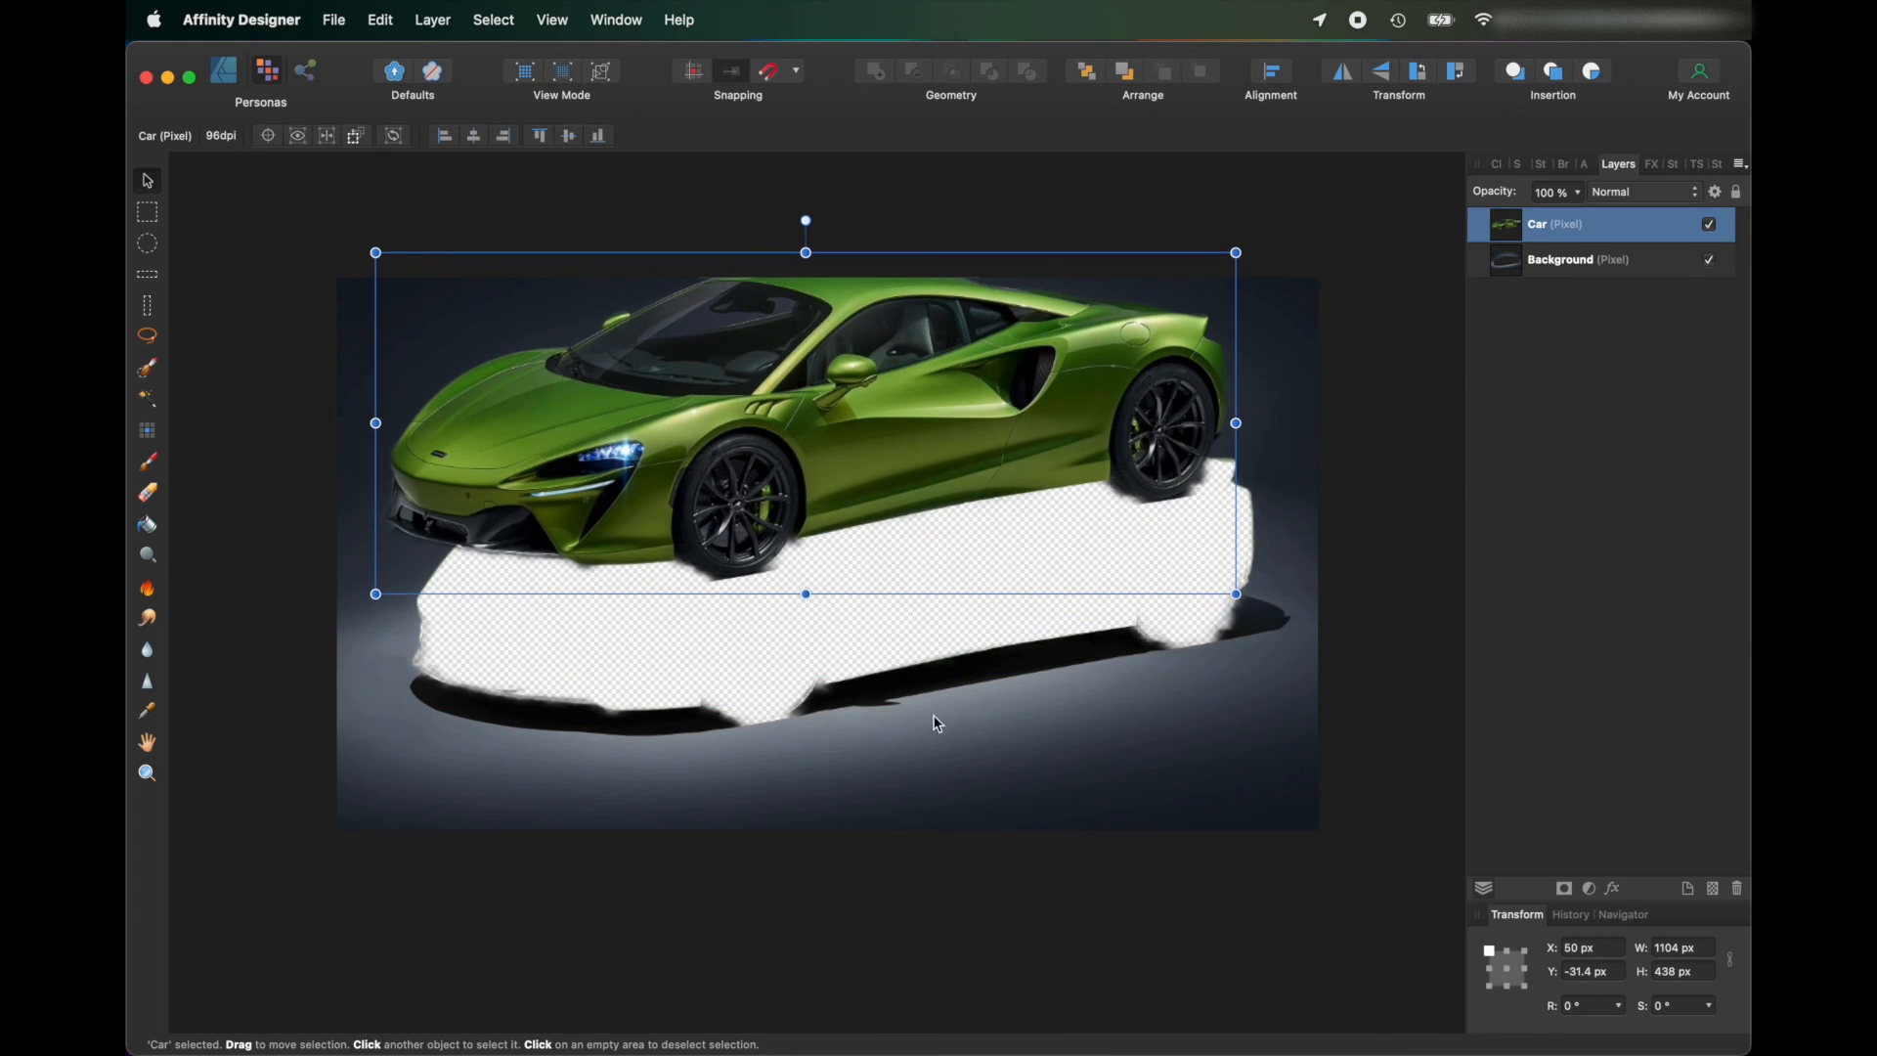
Shift the background down and to the right, apart from the car, and reposition the car at about X 78 px, Y 56 px.
left_click_drag(979, 751, 1025, 901)
left_click_drag(881, 472, 909, 546)
left_click_drag(799, 399, 821, 453)
left_click_drag(1185, 661, 1229, 645)
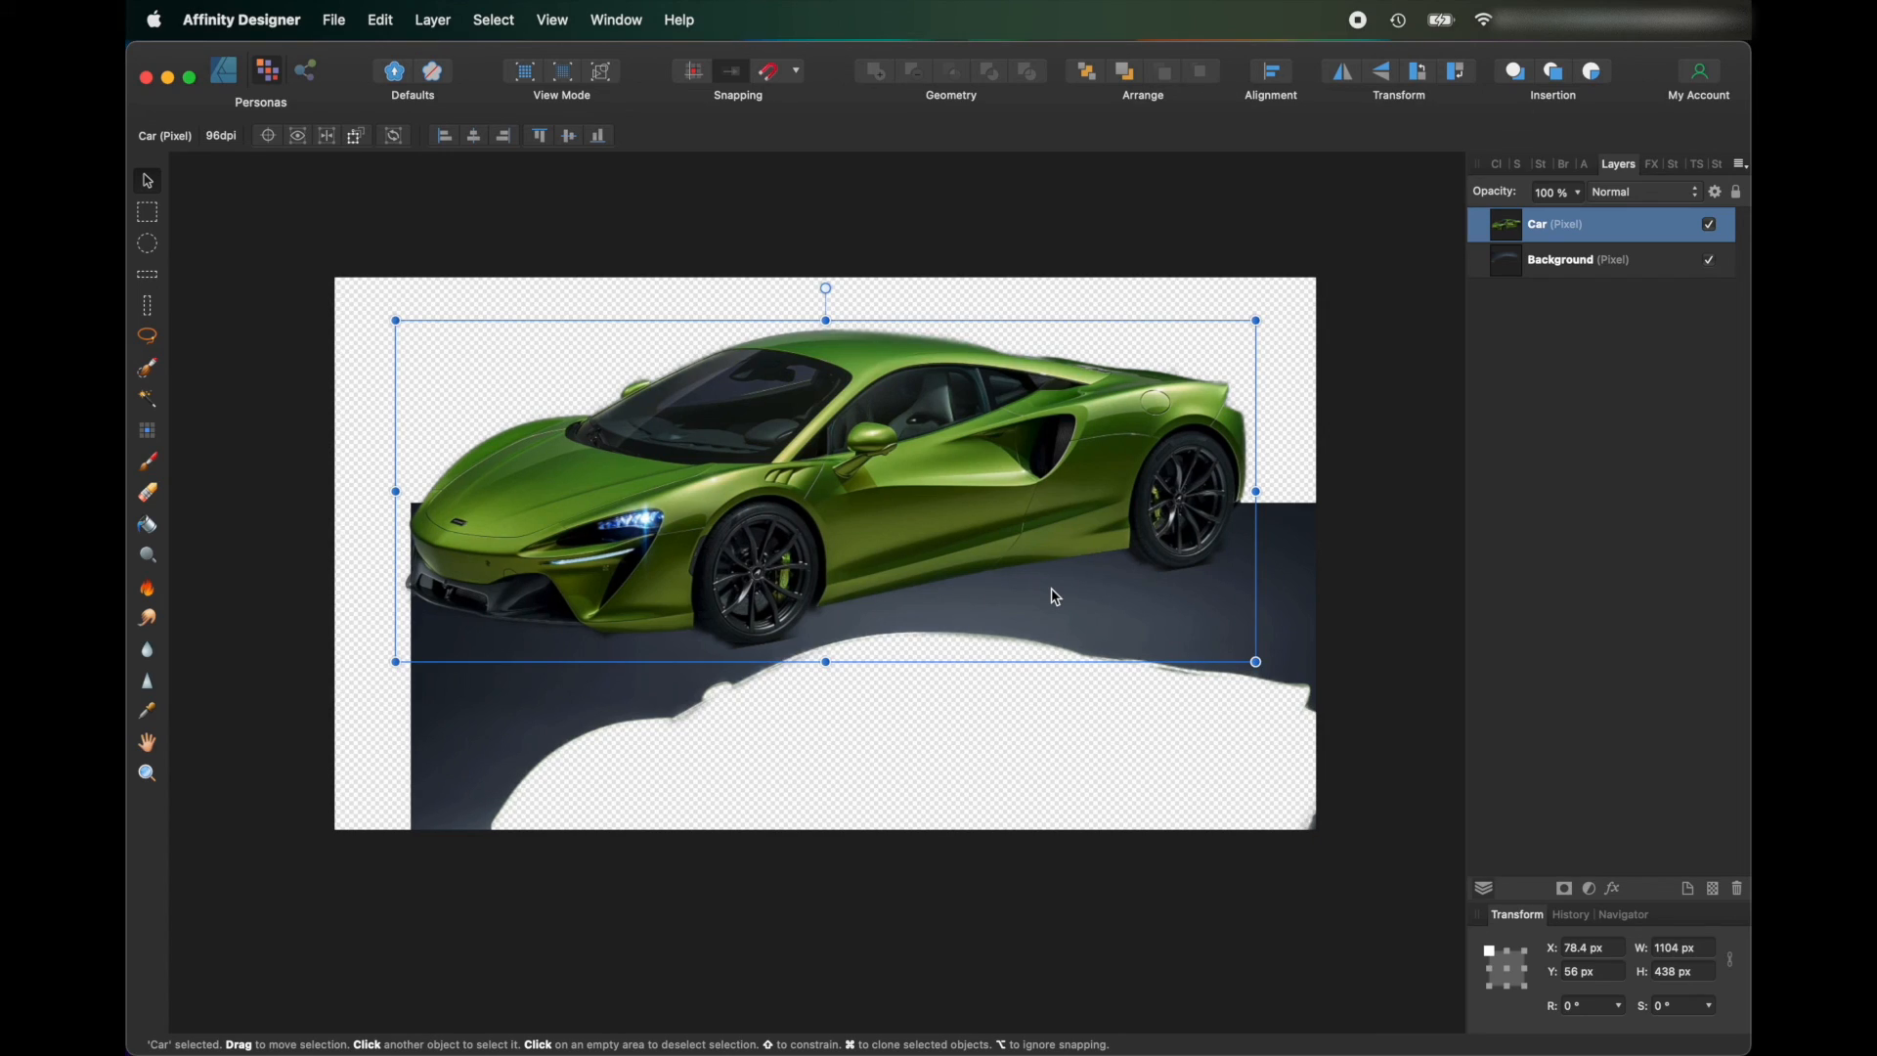
scroll(1267, 266, "left", 2)
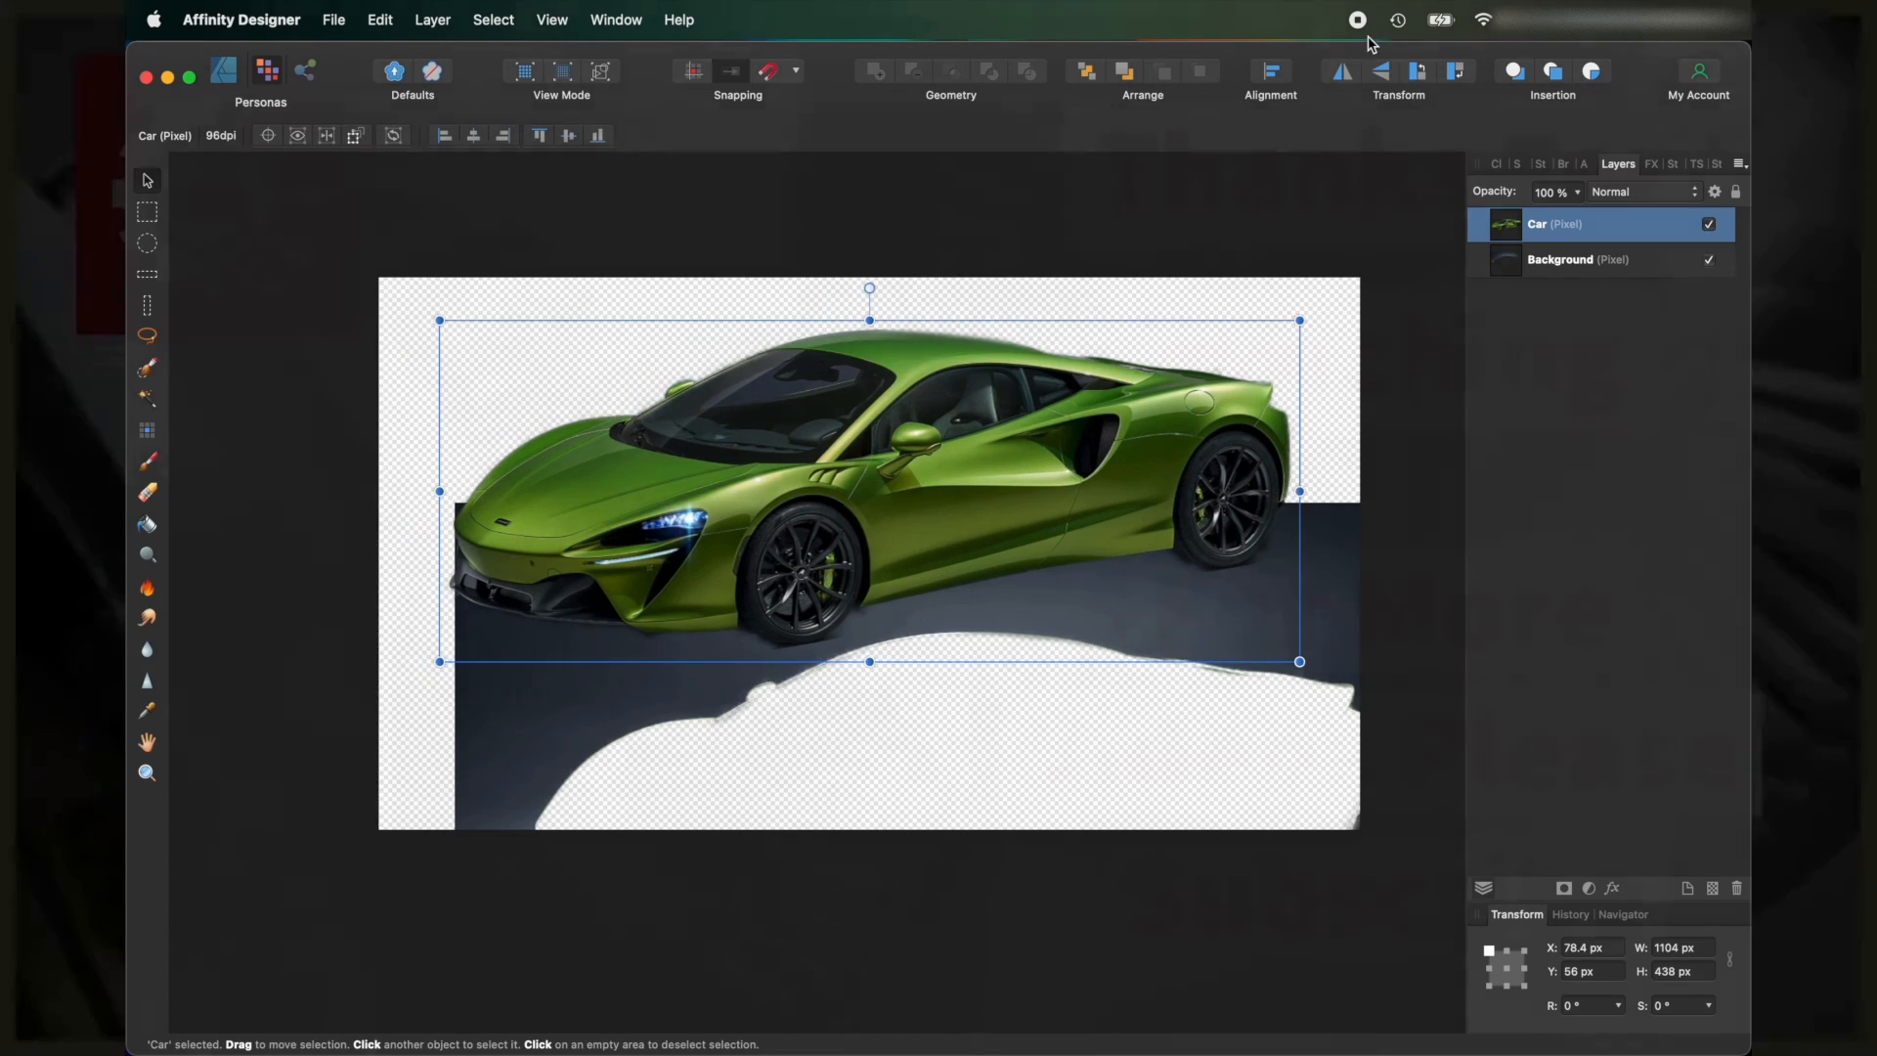